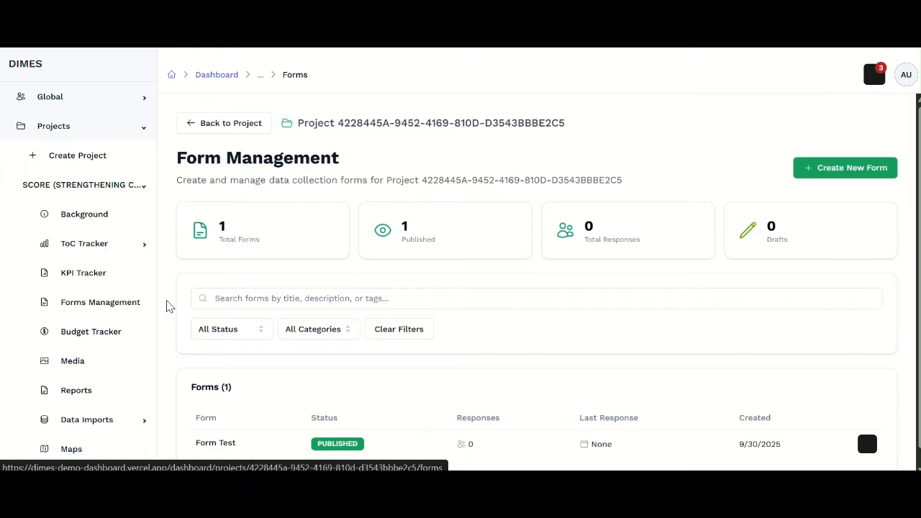
Start creating a new data collection form for the project
{"action": "scroll", "coordinate": [166, 306], "scroll_direction": "down", "scroll_amount": 2}
{"action": "scroll", "coordinate": [525, 285], "scroll_direction": "down", "scroll_amount": 1}
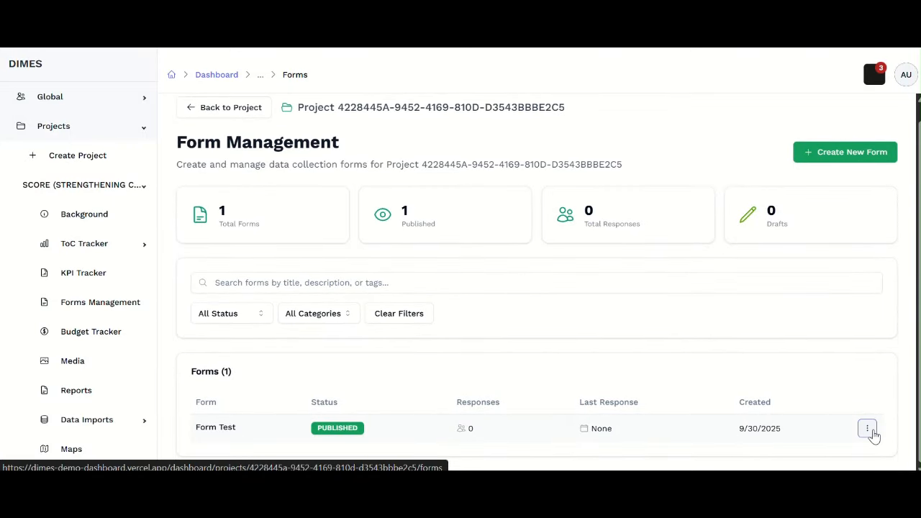
{"action": "left_click", "coordinate": [869, 431]}
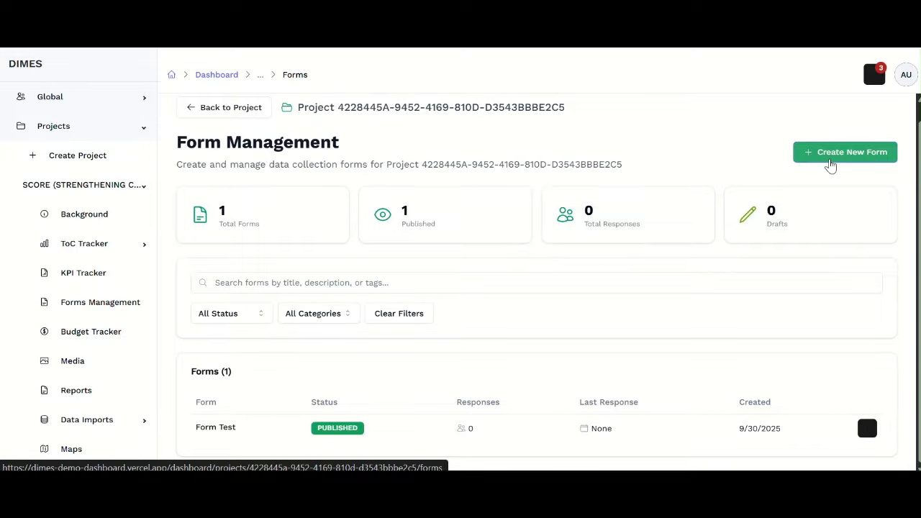
{"action": "left_click", "coordinate": [833, 165]}
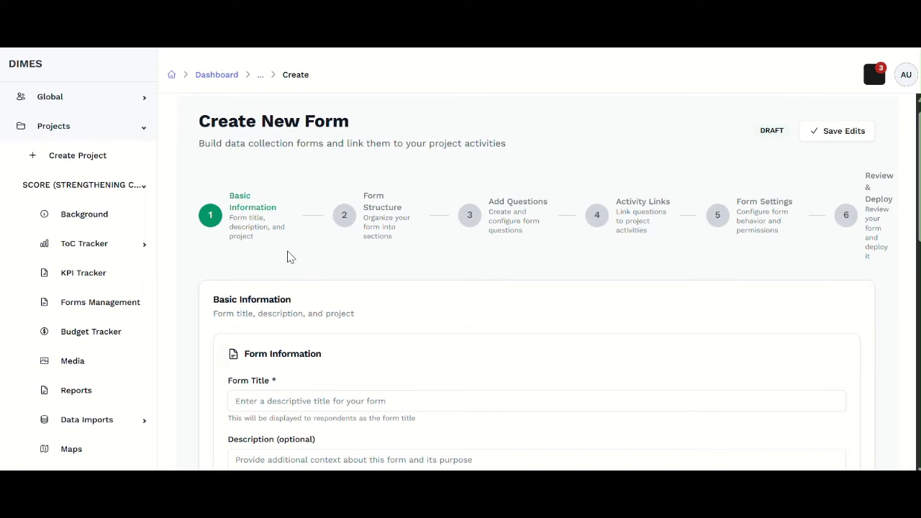
Title the form "Baseline Survey - WASH" and enter the description "WASH IN Schools"
{"action": "scroll", "coordinate": [274, 241], "scroll_direction": "down", "scroll_amount": 1}
{"action": "scroll", "coordinate": [272, 236], "scroll_direction": "up", "scroll_amount": 1}
{"action": "scroll", "coordinate": [555, 259], "scroll_direction": "down", "scroll_amount": 3}
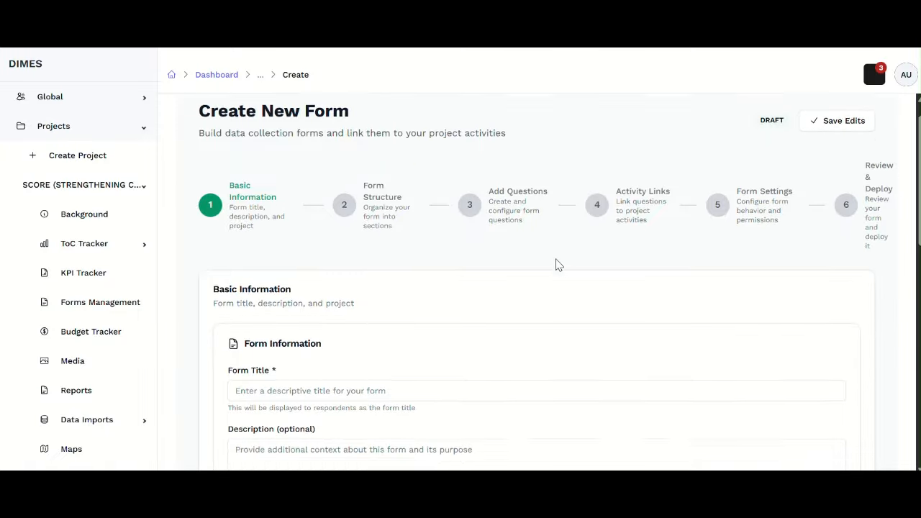
{"action": "left_click", "coordinate": [313, 180]}
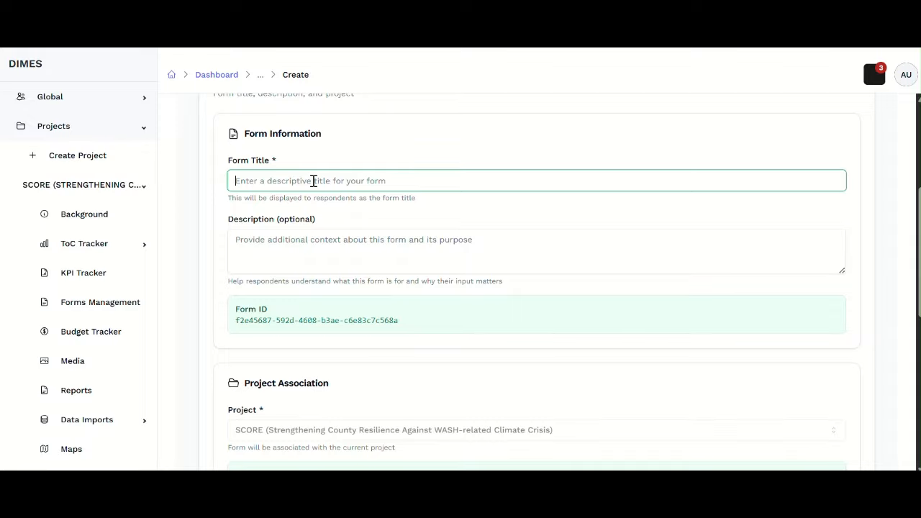
{"action": "type", "text": "Baseline S"}
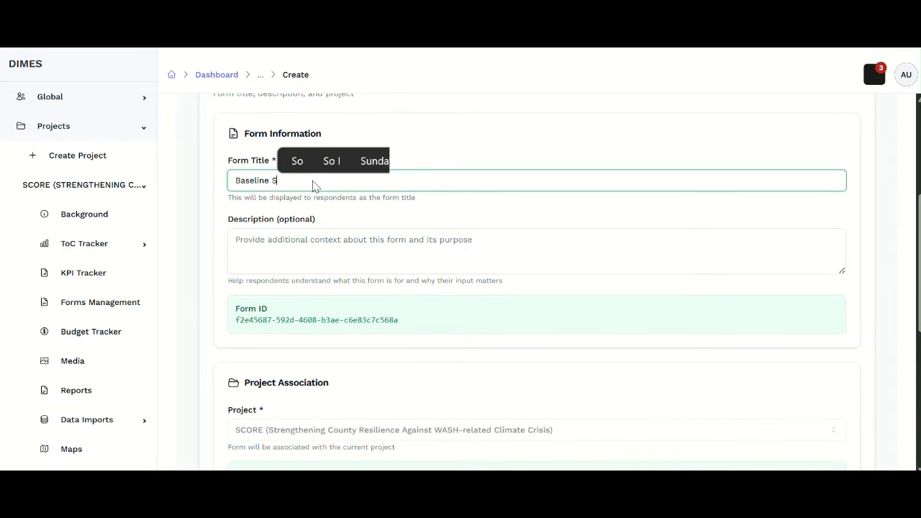
{"action": "type", "text": "urvey - WASH"}
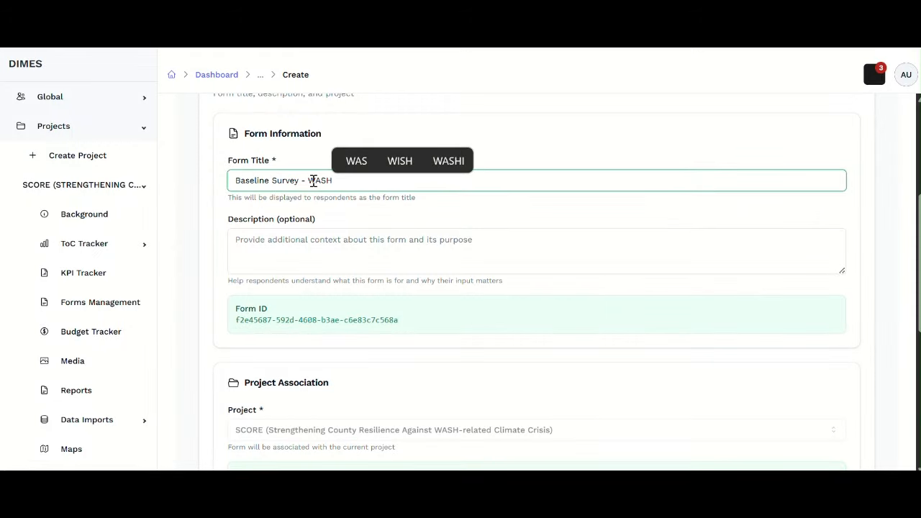
{"action": "left_click", "coordinate": [311, 247]}
{"action": "type", "text": "WASH IN "}
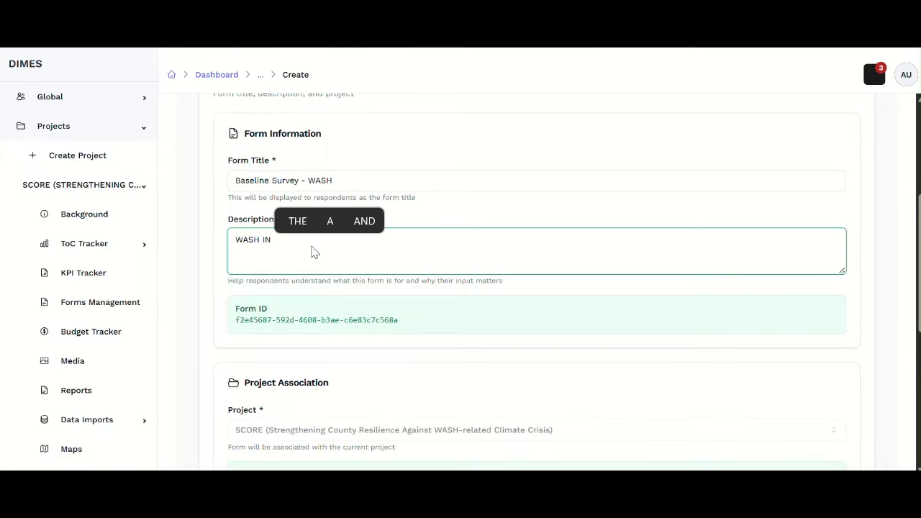
{"action": "type", "text": "Schools"}
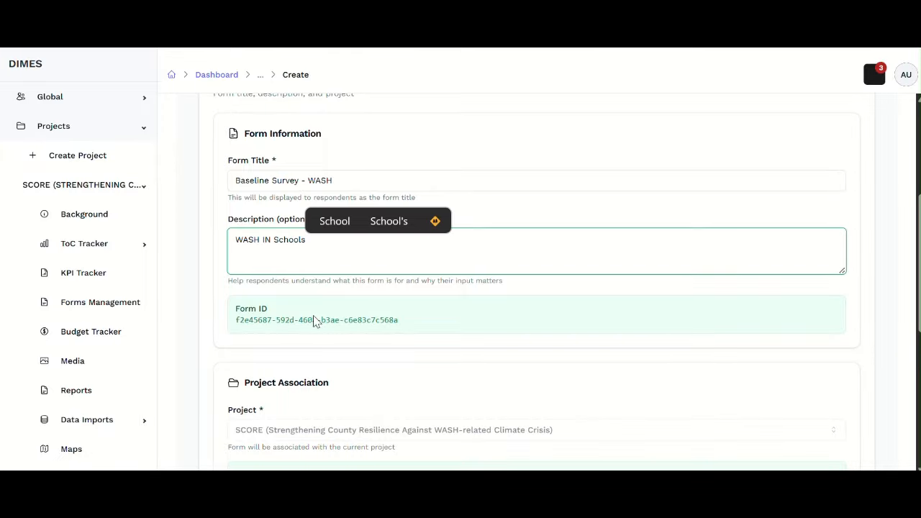
Review the available form categories and set the form's category to Baseline Survey
{"action": "scroll", "coordinate": [316, 324], "scroll_direction": "down", "scroll_amount": 2}
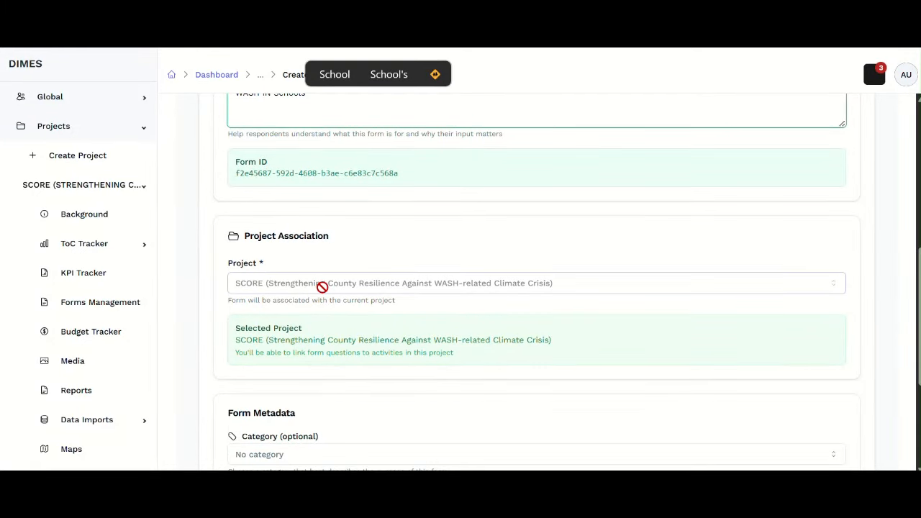
{"action": "scroll", "coordinate": [323, 270], "scroll_direction": "up", "scroll_amount": 1}
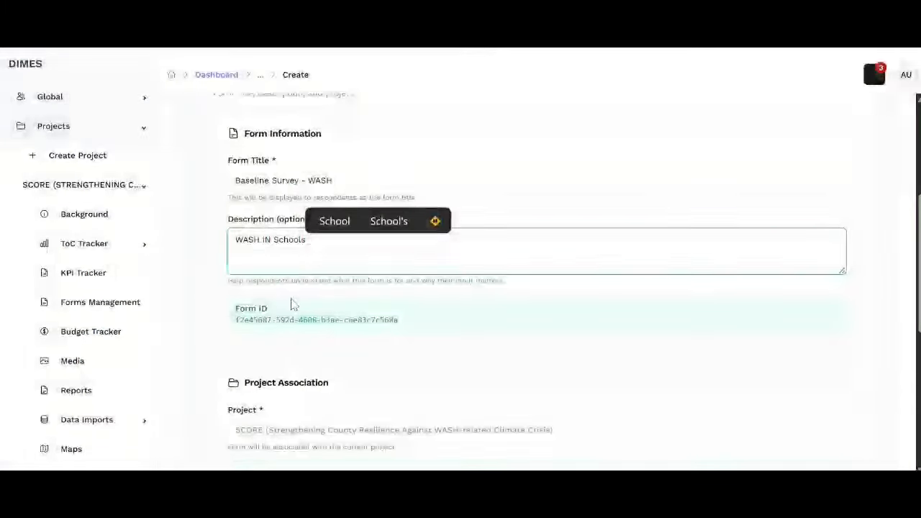
{"action": "scroll", "coordinate": [292, 302], "scroll_direction": "down", "scroll_amount": 2}
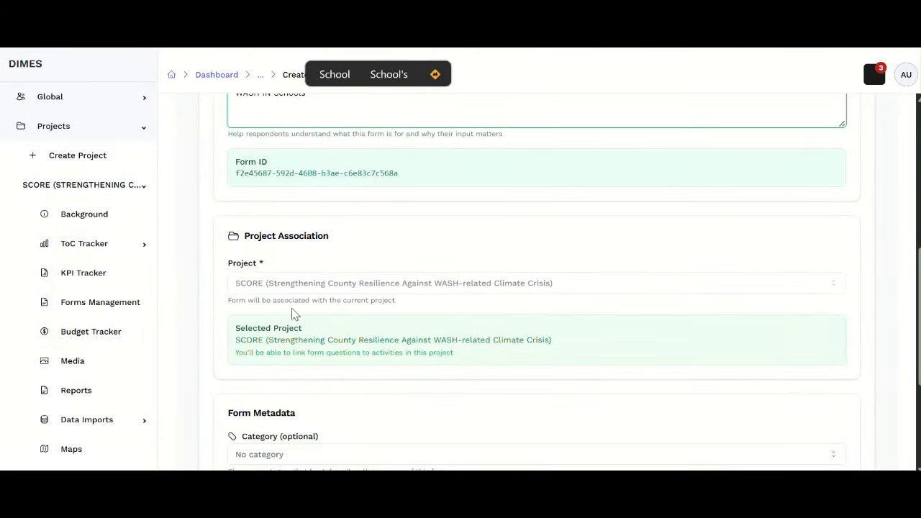
{"action": "scroll", "coordinate": [294, 317], "scroll_direction": "down", "scroll_amount": 2}
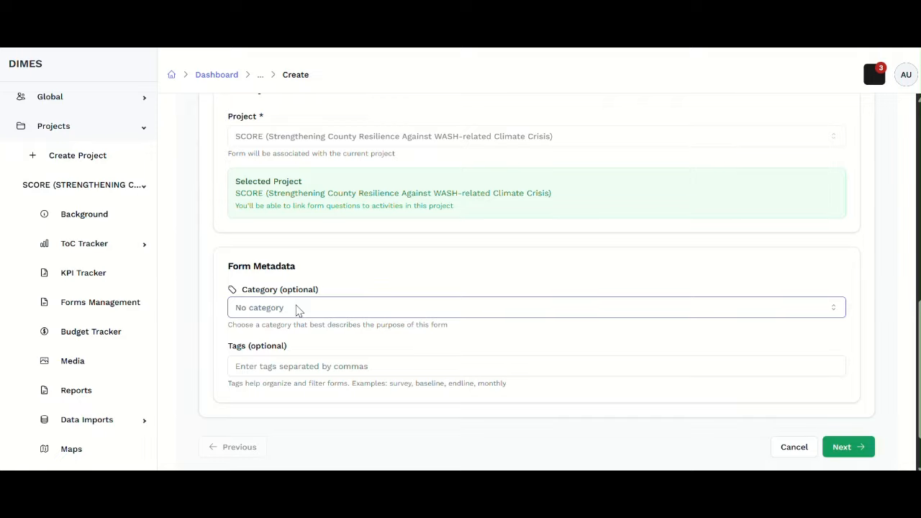
{"action": "left_click", "coordinate": [299, 309]}
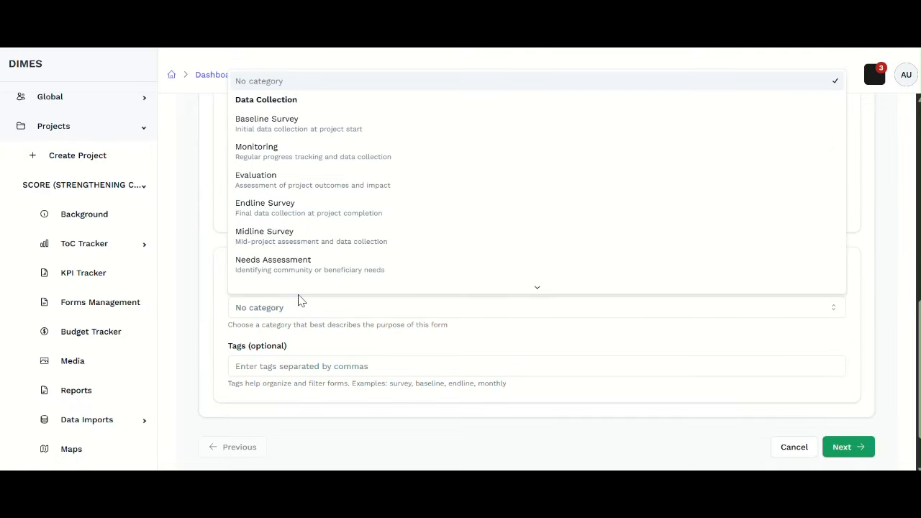
{"action": "mouse_move", "coordinate": [298, 291]}
{"action": "scroll", "coordinate": [368, 209], "scroll_direction": "up", "scroll_amount": 5}
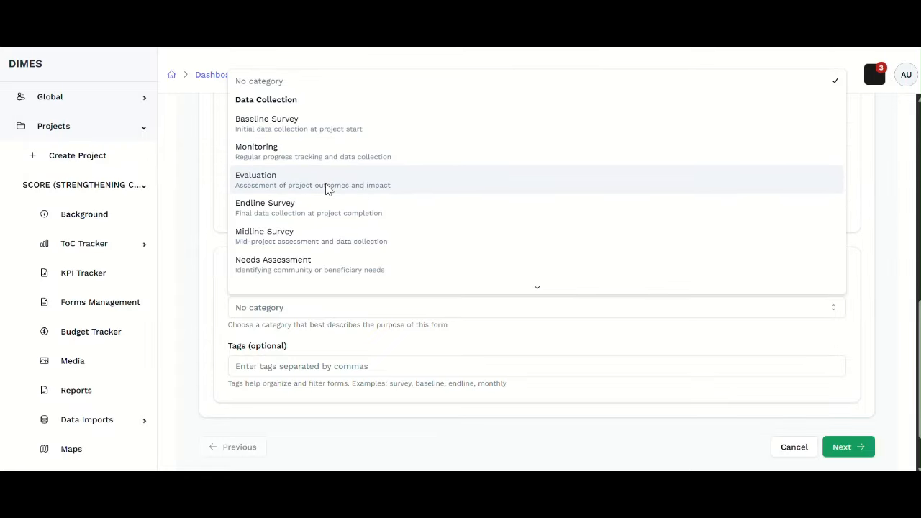
{"action": "scroll", "coordinate": [343, 238], "scroll_direction": "down", "scroll_amount": 2}
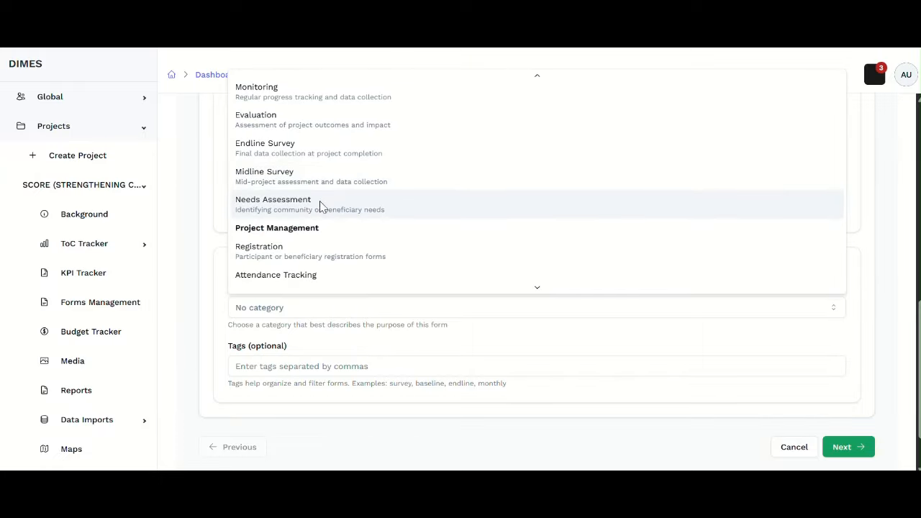
{"action": "scroll", "coordinate": [326, 246], "scroll_direction": "down", "scroll_amount": 2}
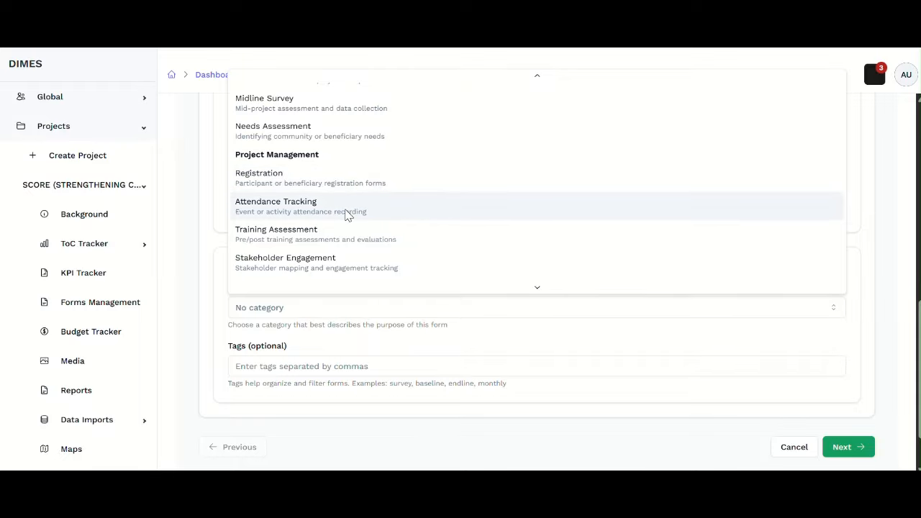
{"action": "scroll", "coordinate": [346, 215], "scroll_direction": "down", "scroll_amount": 1}
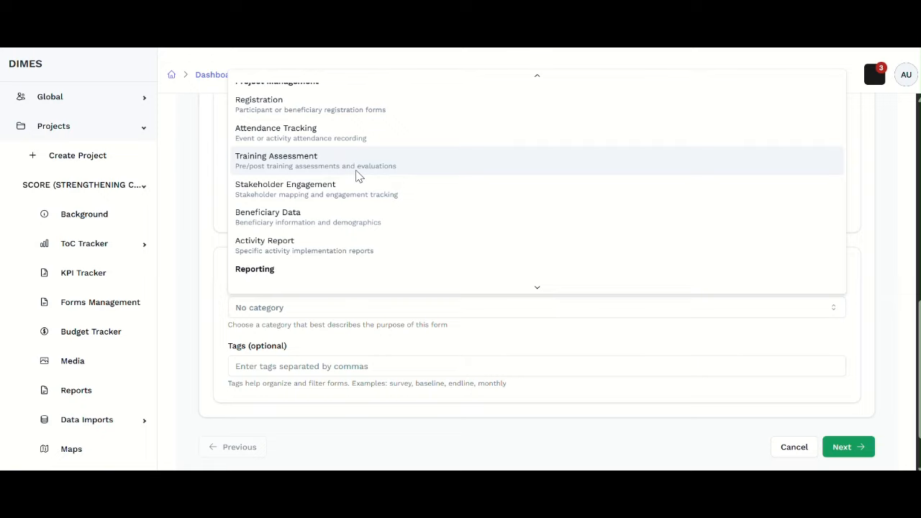
{"action": "scroll", "coordinate": [353, 179], "scroll_direction": "down", "scroll_amount": 1}
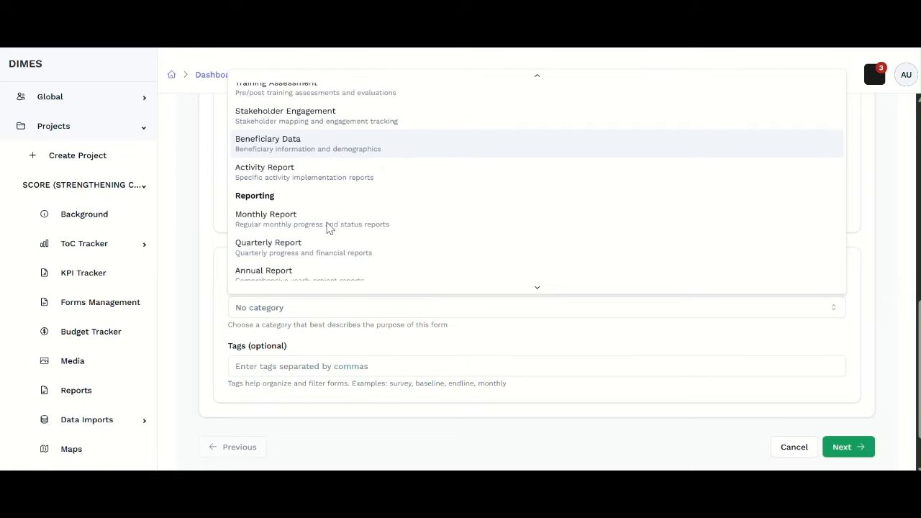
{"action": "scroll", "coordinate": [332, 221], "scroll_direction": "down", "scroll_amount": 1}
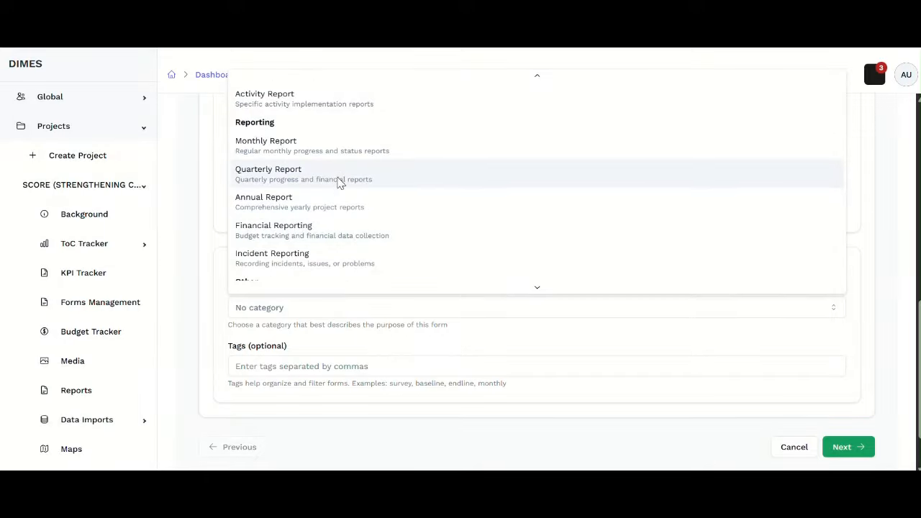
{"action": "scroll", "coordinate": [339, 177], "scroll_direction": "down", "scroll_amount": 1}
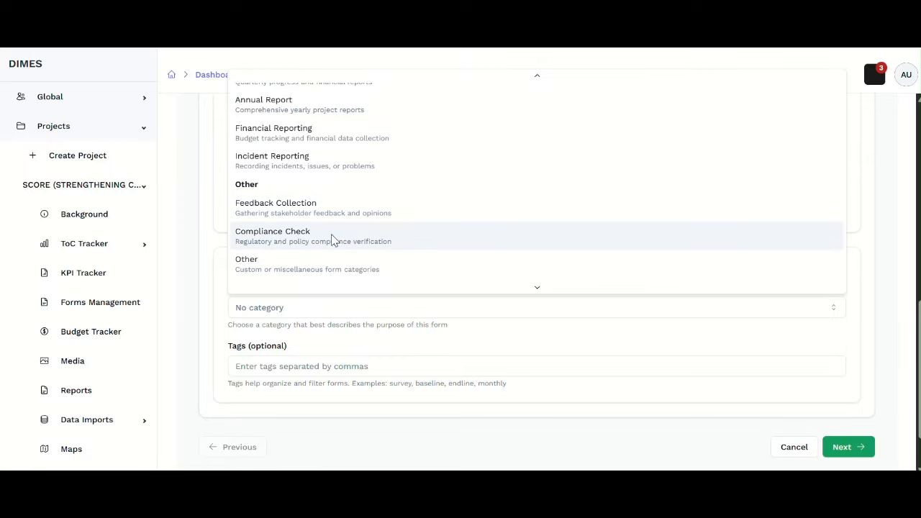
{"action": "scroll", "coordinate": [335, 240], "scroll_direction": "up", "scroll_amount": 5}
{"action": "left_click", "coordinate": [313, 128]}
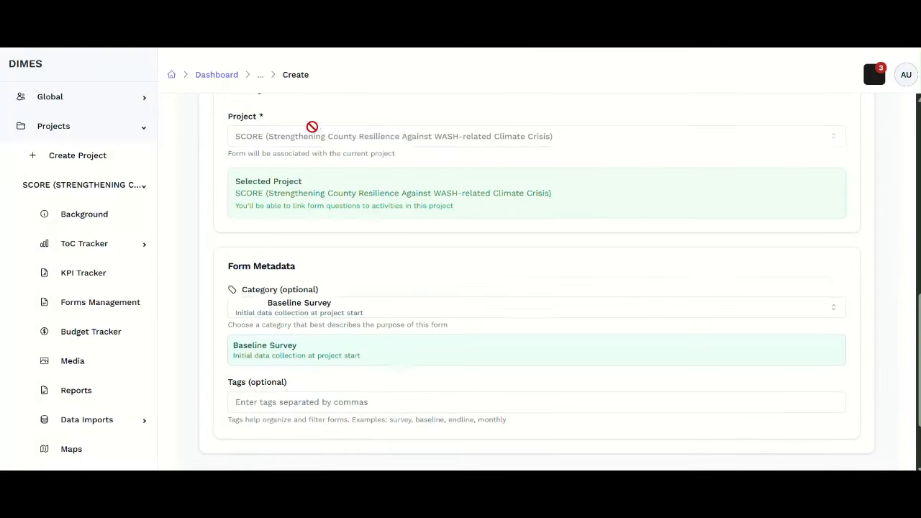
Add the tag "Survey" to the form and proceed to the Form Structure stage
{"action": "scroll", "coordinate": [397, 373], "scroll_direction": "down", "scroll_amount": 2}
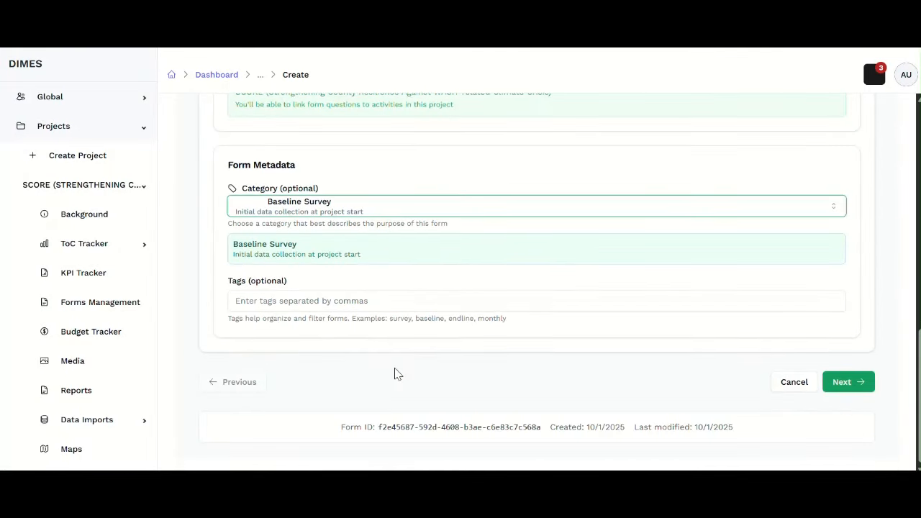
{"action": "left_click", "coordinate": [320, 303]}
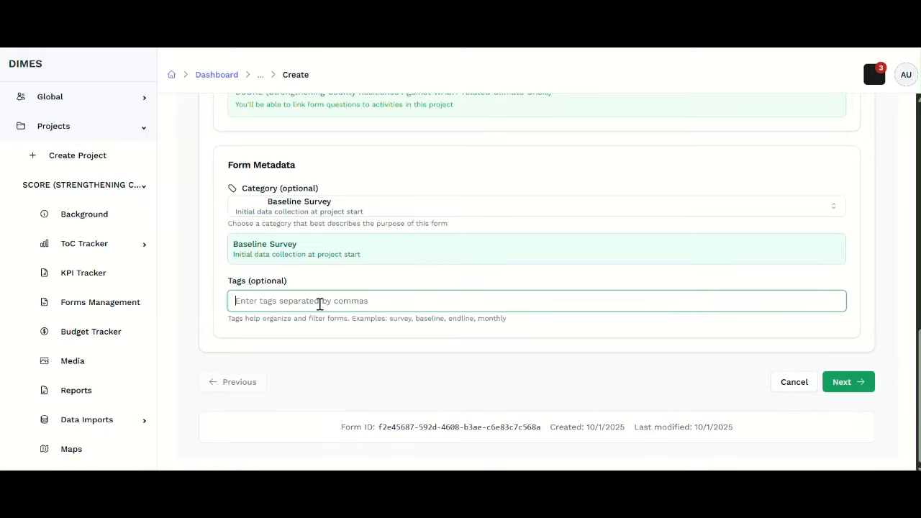
{"action": "type", "text": "Survey"}
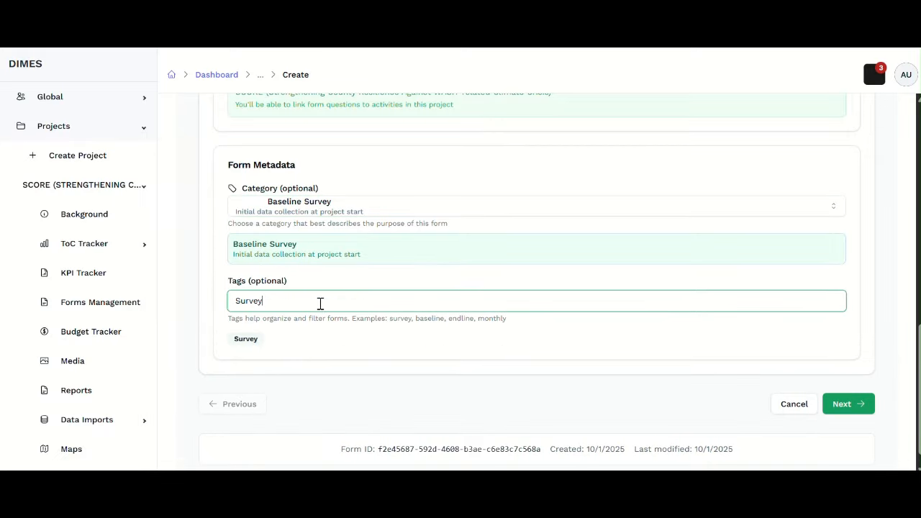
{"action": "left_click", "coordinate": [853, 409]}
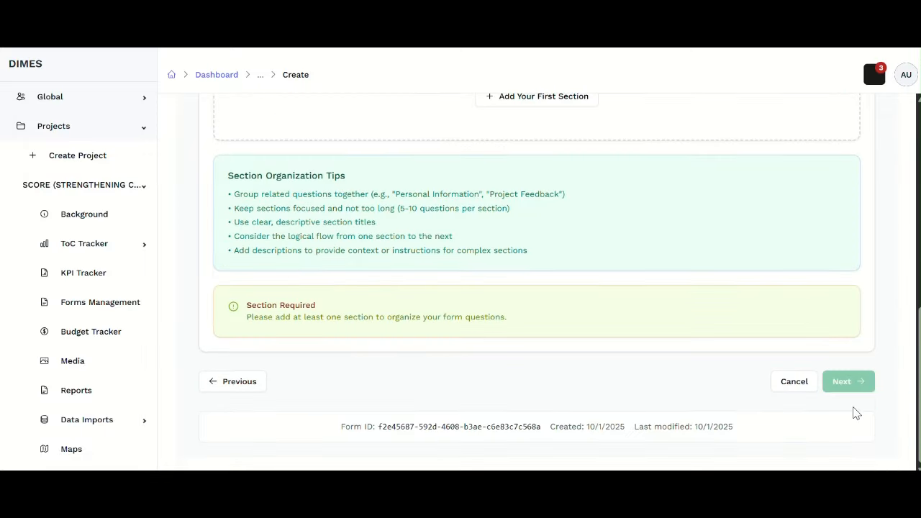
Add the form's first section and title it "Background Information"
{"action": "scroll", "coordinate": [508, 290], "scroll_direction": "up", "scroll_amount": 3}
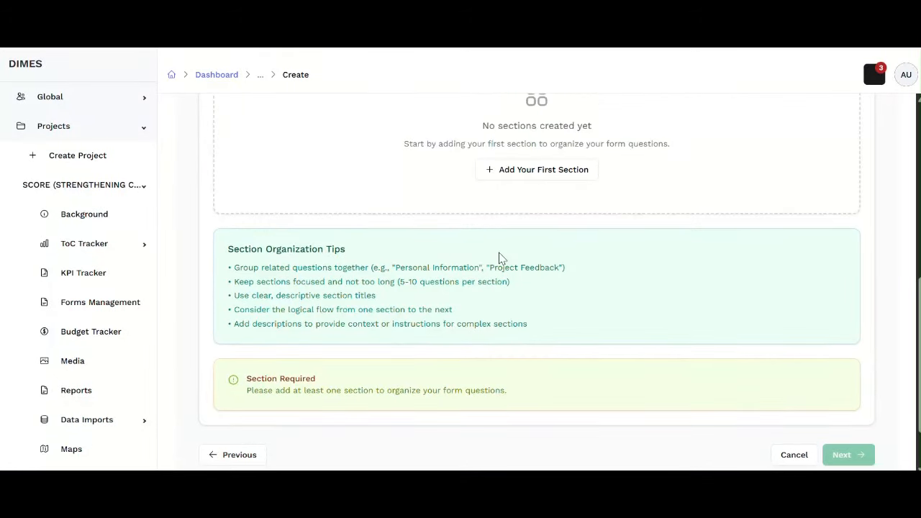
{"action": "scroll", "coordinate": [500, 250], "scroll_direction": "up", "scroll_amount": 1}
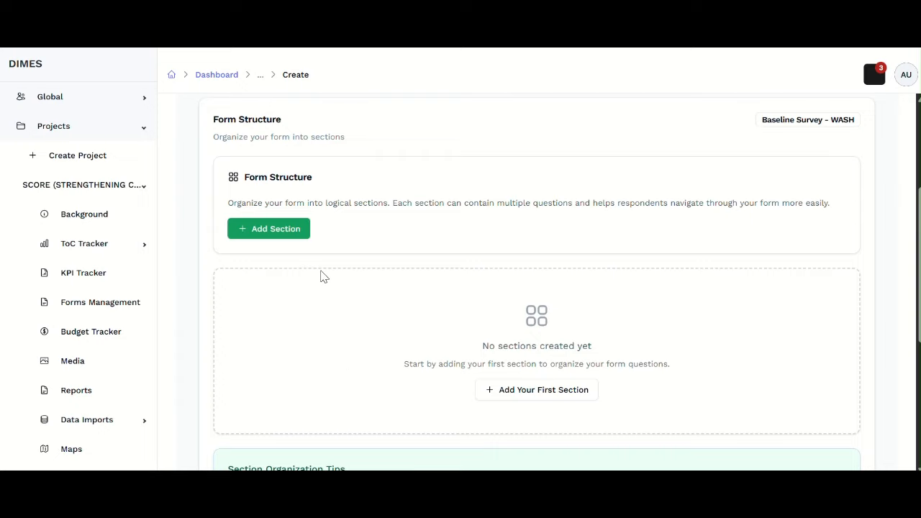
{"action": "left_click", "coordinate": [263, 229]}
{"action": "left_click", "coordinate": [327, 329]}
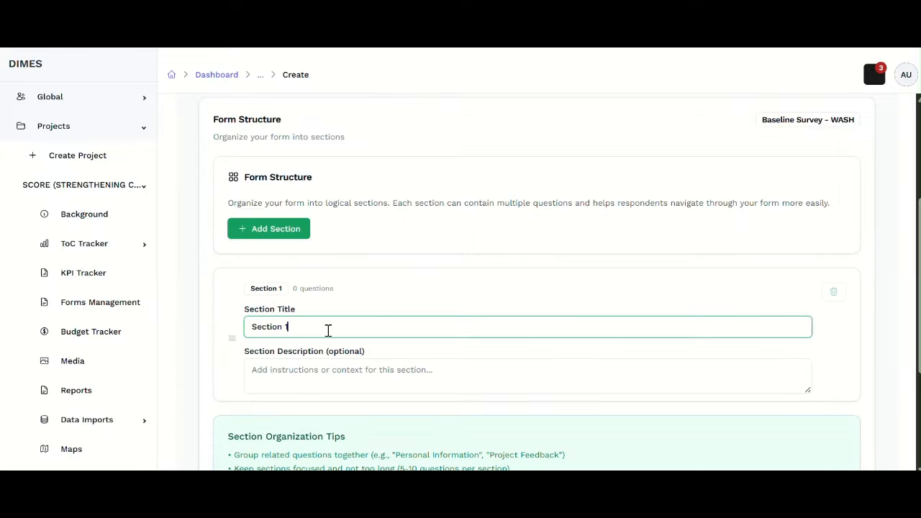
{"action": "key", "text": "ctrl+a"}
{"action": "type", "text": "Bac"}
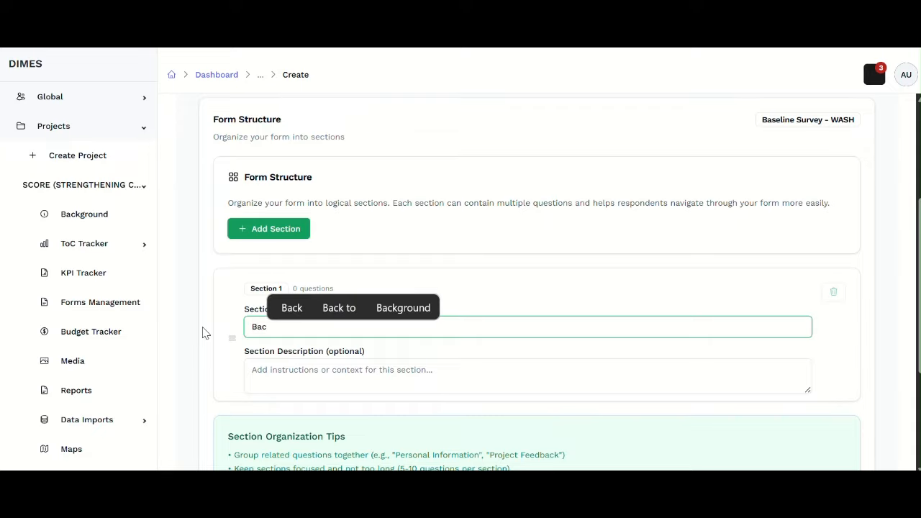
{"action": "type", "text": "kground Information"}
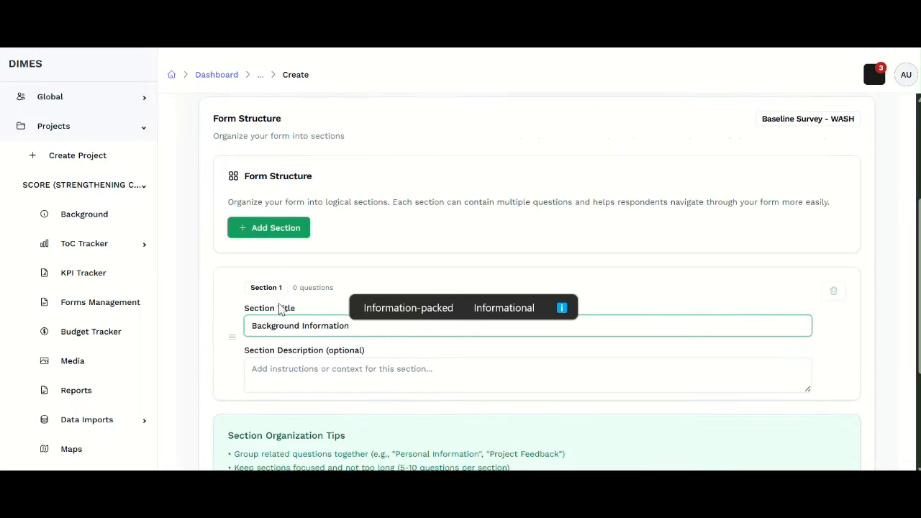
Add a second section to the form and title it "Water Supply"
{"action": "scroll", "coordinate": [280, 309], "scroll_direction": "down", "scroll_amount": 1}
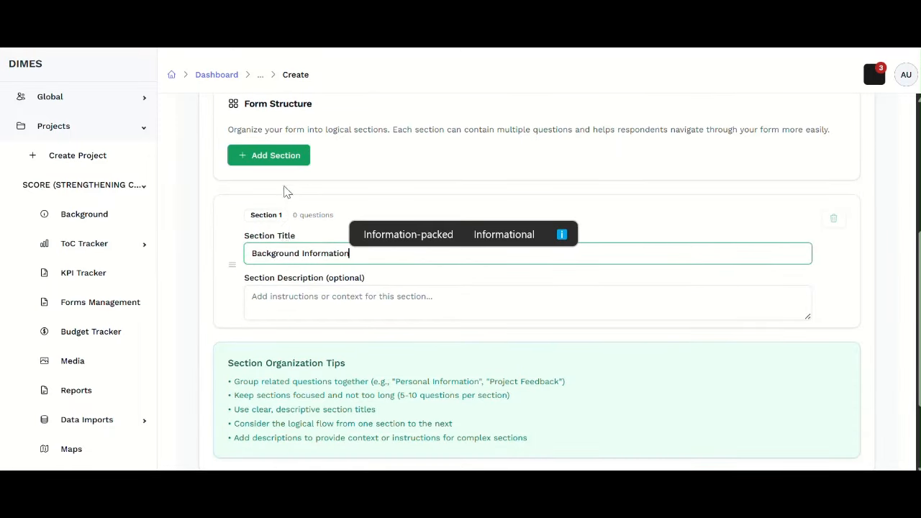
{"action": "left_click", "coordinate": [284, 157]}
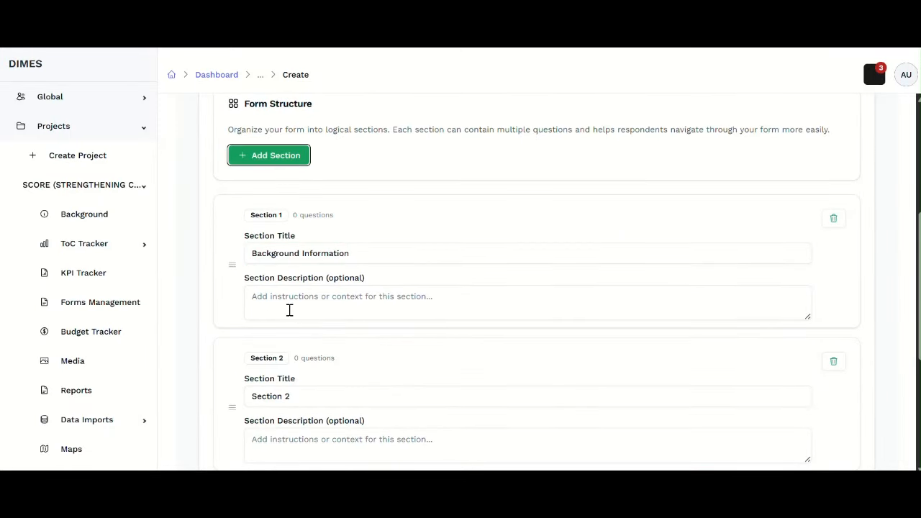
{"action": "left_click", "coordinate": [232, 265]}
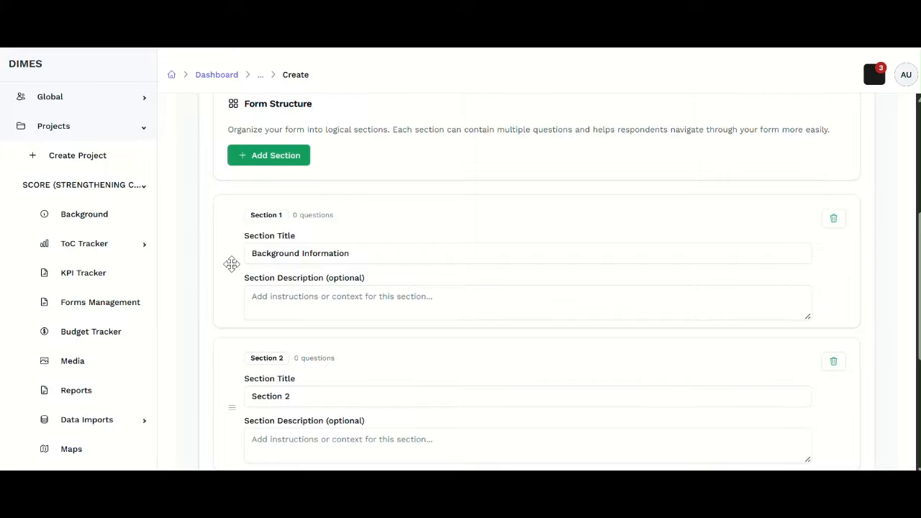
{"action": "triple_click", "coordinate": [316, 397]}
{"action": "scroll", "coordinate": [372, 382], "scroll_direction": "down", "scroll_amount": 1}
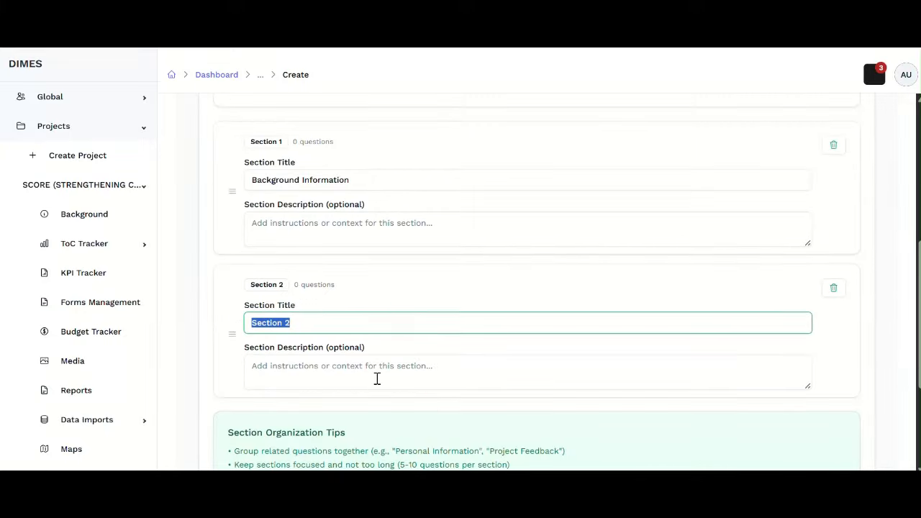
{"action": "scroll", "coordinate": [377, 378], "scroll_direction": "up", "scroll_amount": 1}
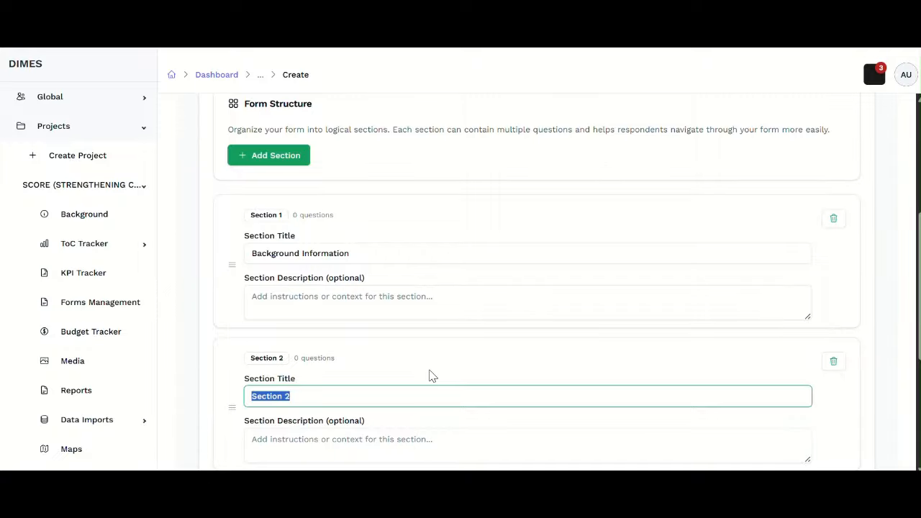
{"action": "type", "text": "Water Supply"}
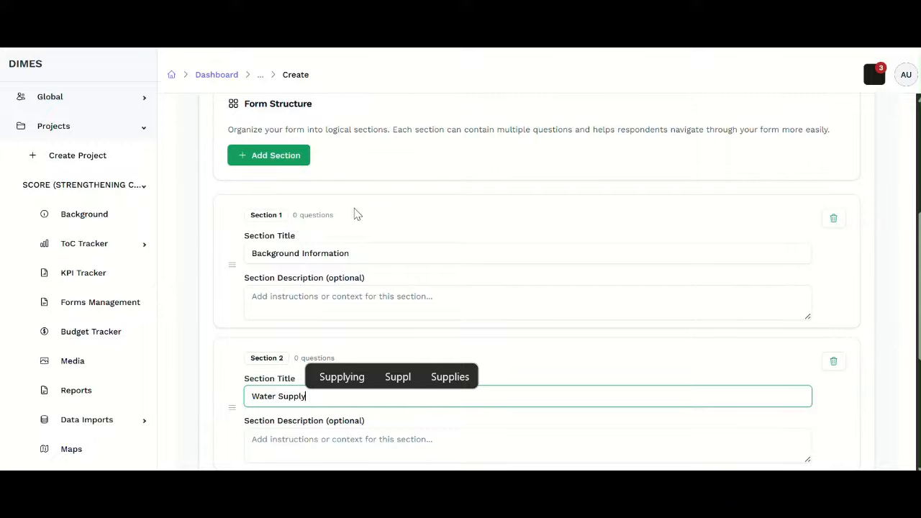
Add a third section to the form and title it "Sanitation Infrastructure"
{"action": "left_click", "coordinate": [281, 160]}
{"action": "scroll", "coordinate": [312, 335], "scroll_direction": "down", "scroll_amount": 2}
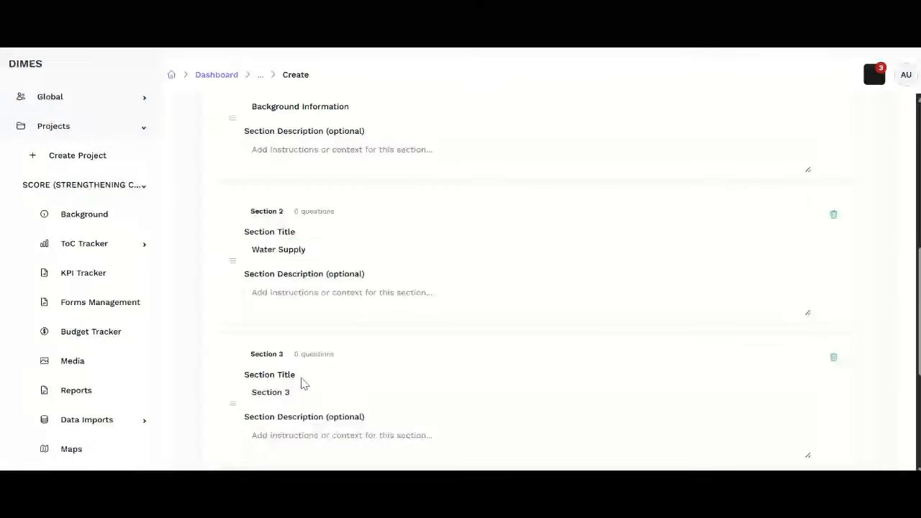
{"action": "left_click", "coordinate": [304, 389]}
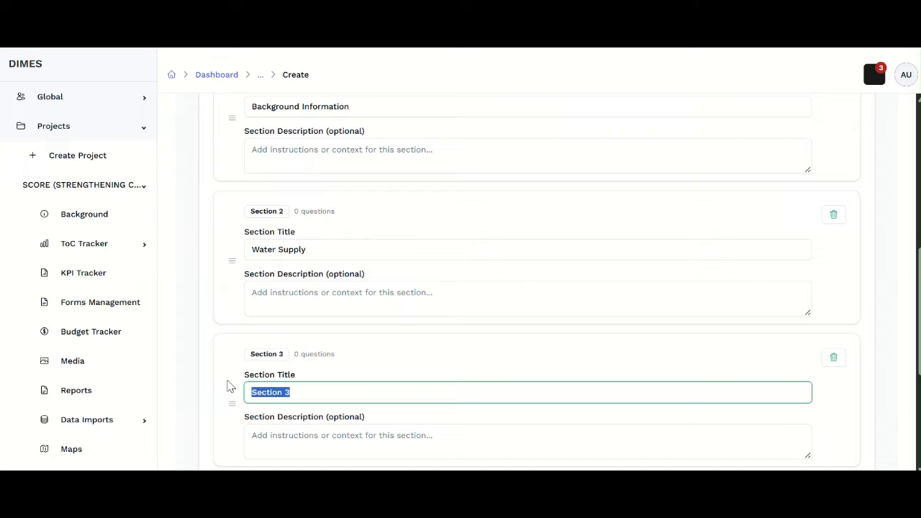
{"action": "type", "text": "Sanitation"}
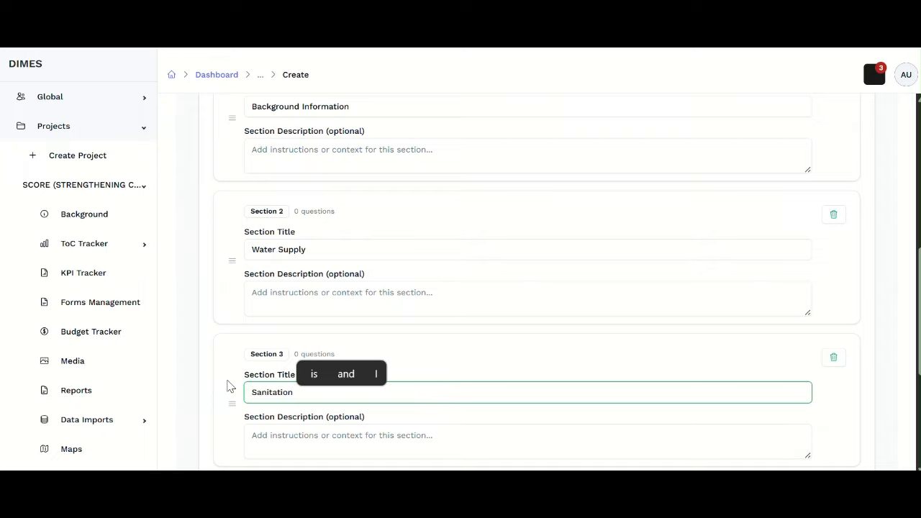
{"action": "type", "text": "Infrastructure"}
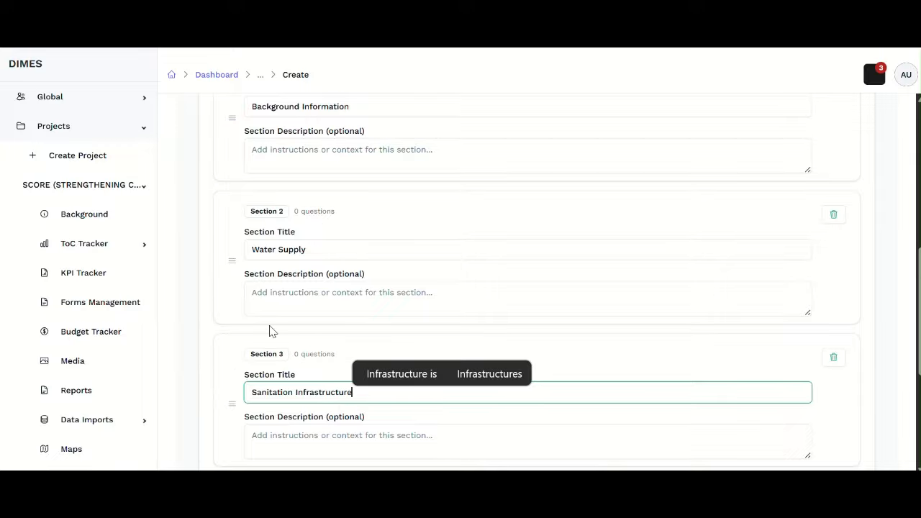
Add a fourth section to the form and title it "Hygiene Infrastructure and Practices"
{"action": "scroll", "coordinate": [294, 269], "scroll_direction": "up", "scroll_amount": 3}
{"action": "scroll", "coordinate": [359, 304], "scroll_direction": "down", "scroll_amount": 8}
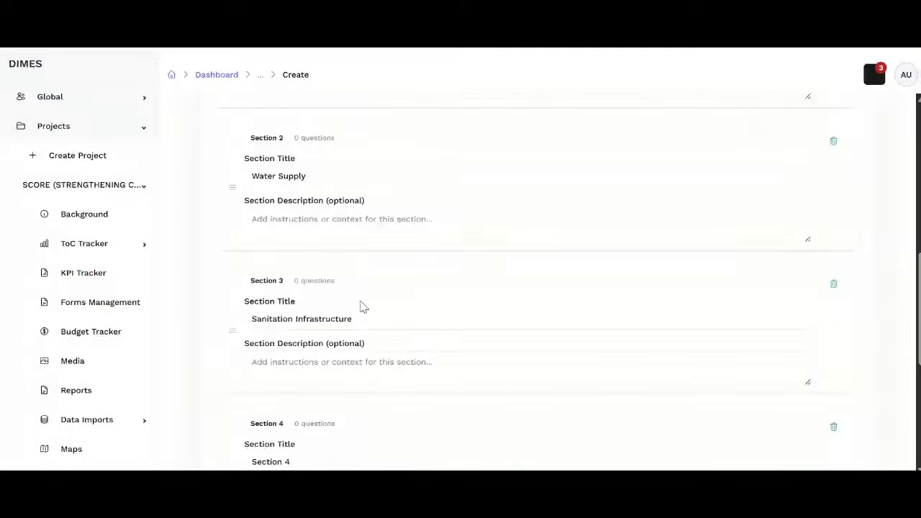
{"action": "triple_click", "coordinate": [317, 319]}
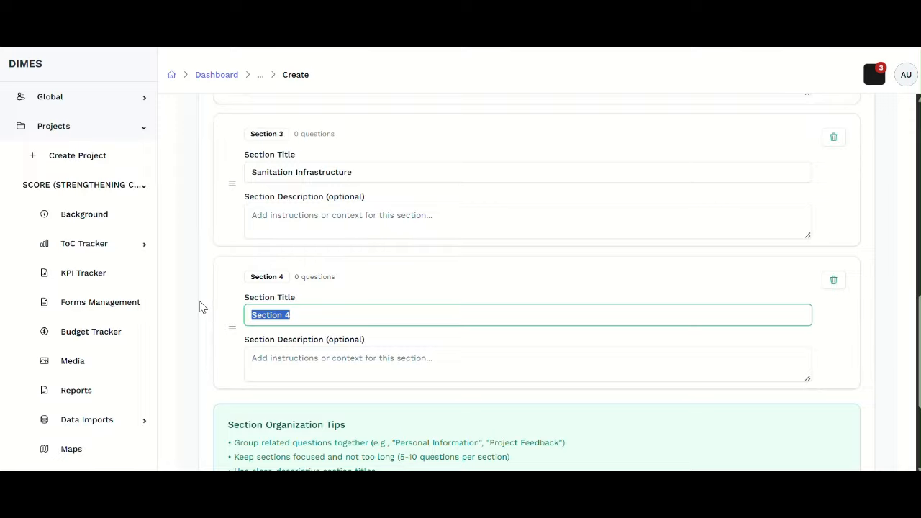
{"action": "type", "text": "Hygin"}
{"action": "key", "text": "BackSpace"}
{"action": "type", "text": "ene Infrastrcur"}
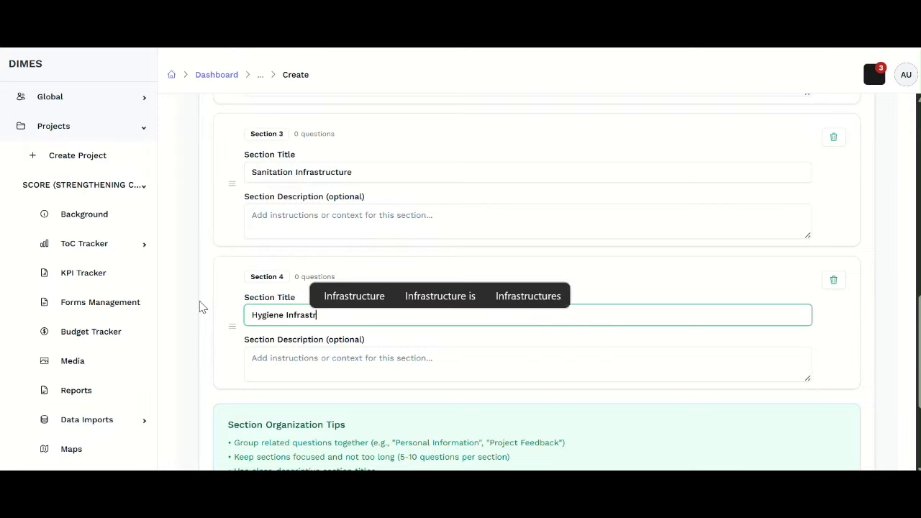
{"action": "key", "text": "BackSpace"}
{"action": "key", "text": "BackSpace"}
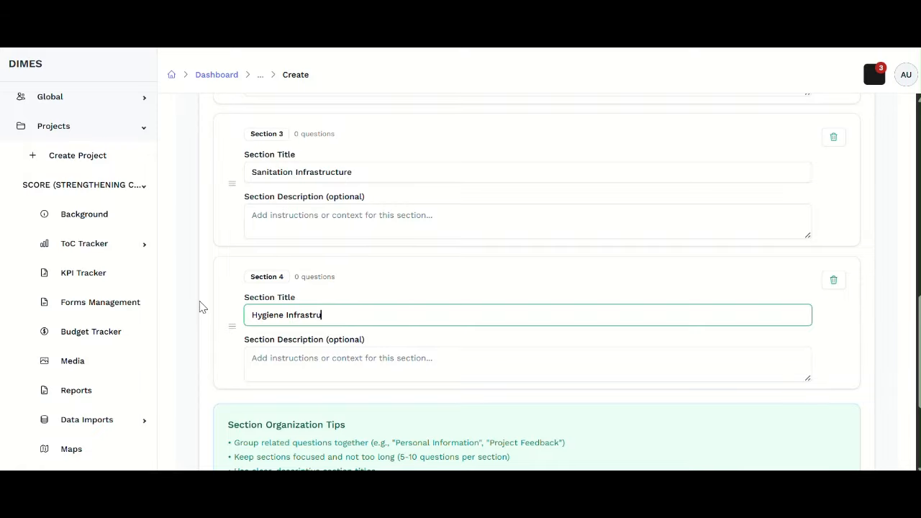
{"action": "type", "text": "cture and P"}
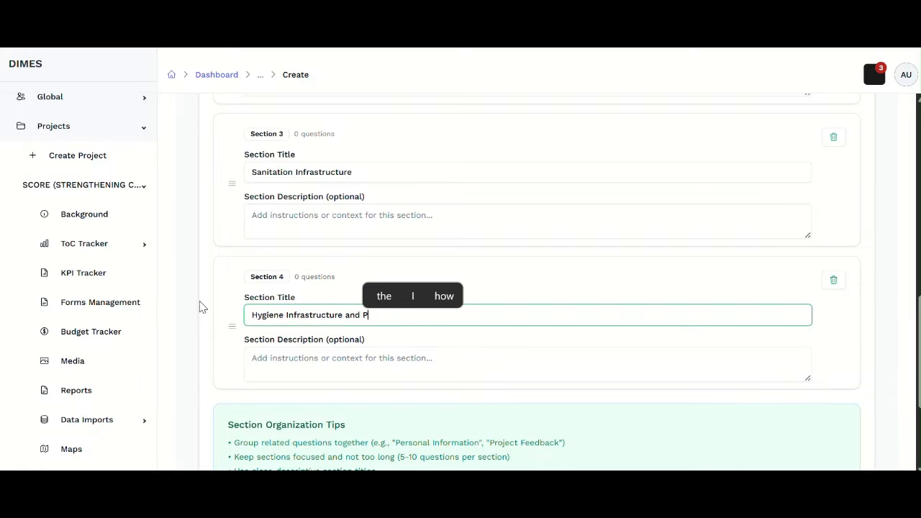
{"action": "type", "text": "ractices"}
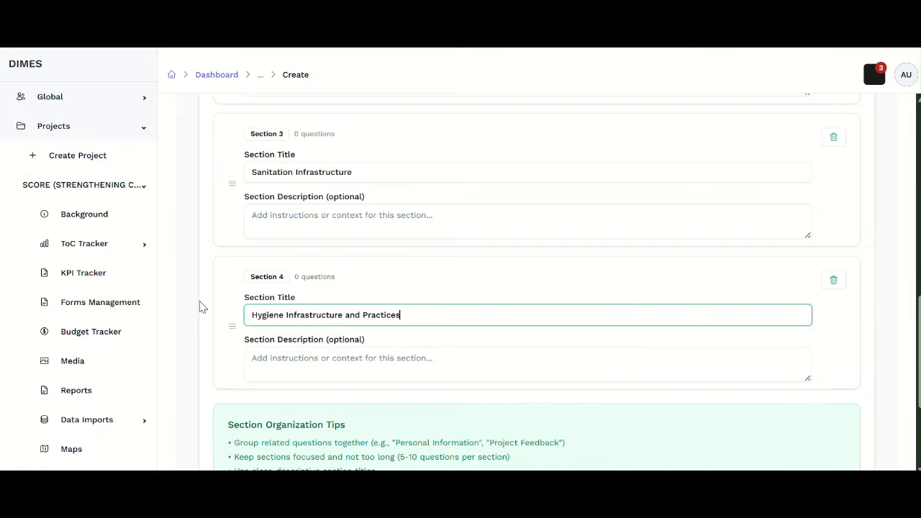
Add a fifth section titled "Observations" and proceed to the stage for adding questions
{"action": "scroll", "coordinate": [237, 243], "scroll_direction": "up", "scroll_amount": 6}
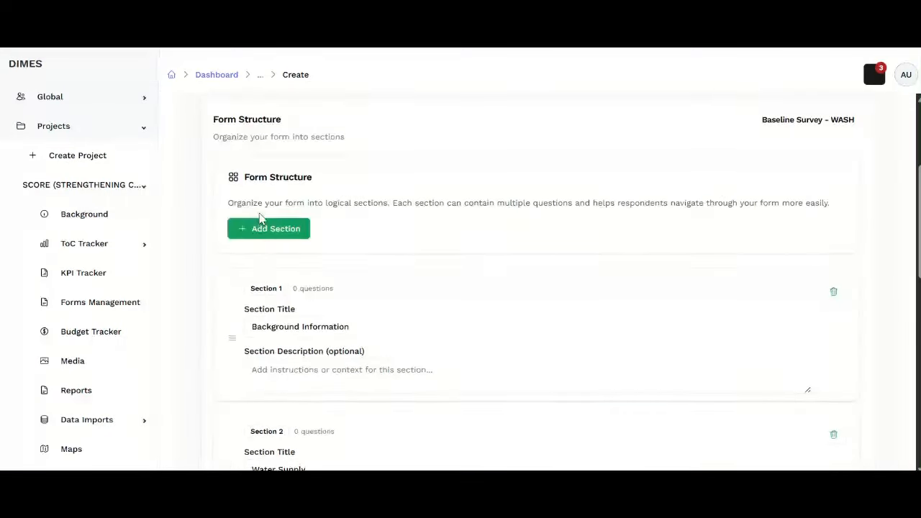
{"action": "left_click", "coordinate": [263, 229]}
{"action": "scroll", "coordinate": [339, 308], "scroll_direction": "down", "scroll_amount": 9}
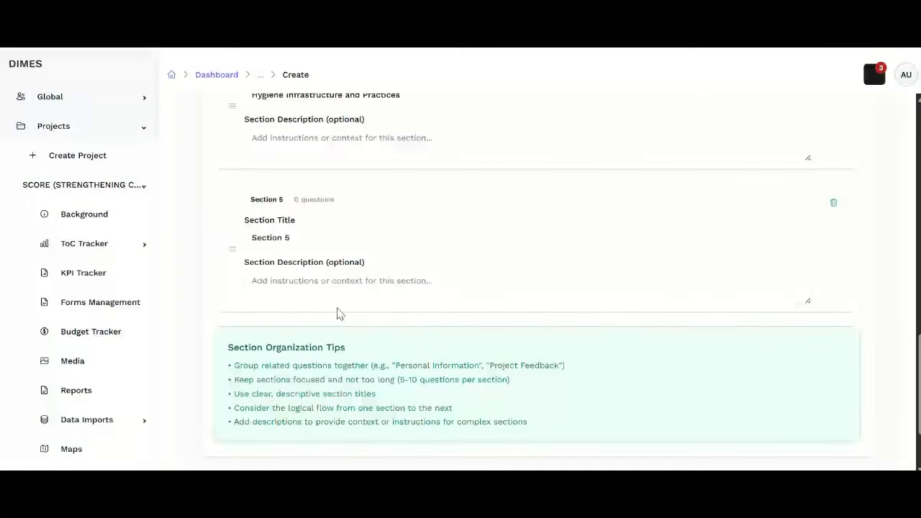
{"action": "left_click_drag", "start_coordinate": [292, 236], "coordinate": [205, 229]}
{"action": "type", "text": "O"}
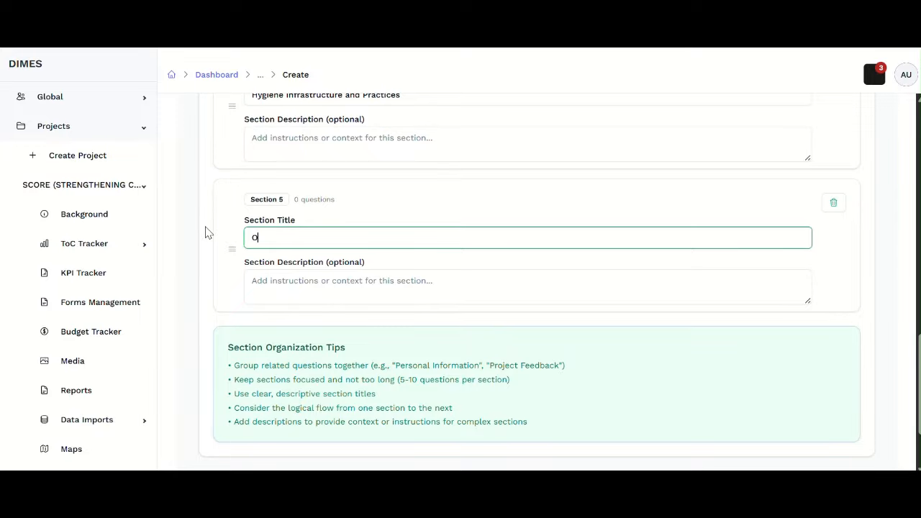
{"action": "type", "text": "bservations"}
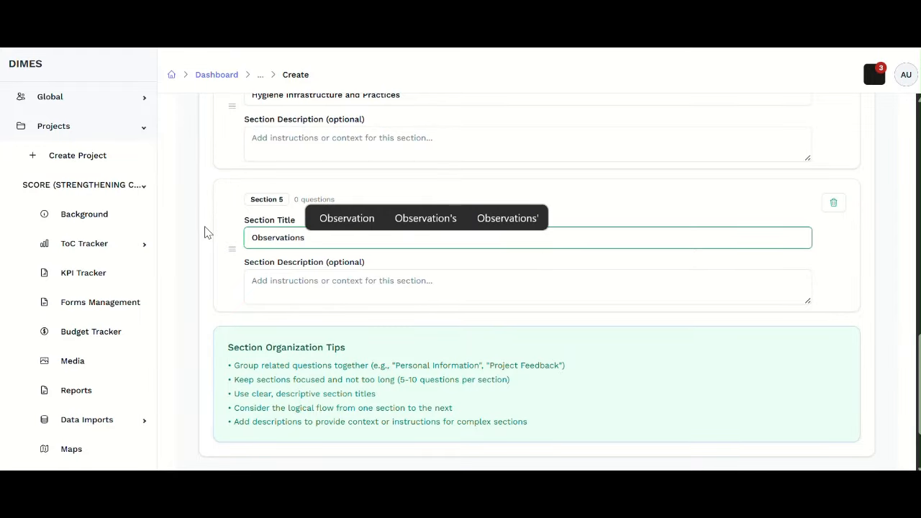
{"action": "scroll", "coordinate": [650, 335], "scroll_direction": "down", "scroll_amount": 2}
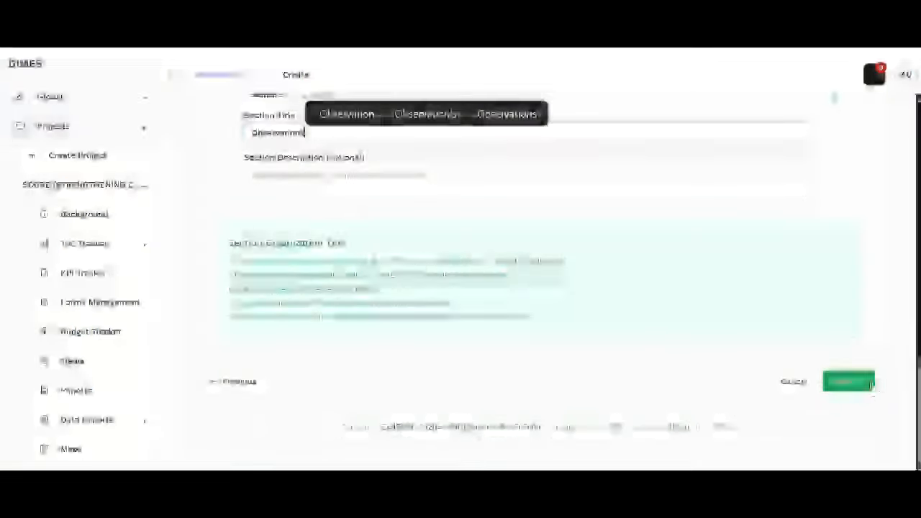
{"action": "left_click", "coordinate": [859, 383]}
Look through the question area of each of the five sections and return to Background Information
{"action": "scroll", "coordinate": [560, 245], "scroll_direction": "up", "scroll_amount": 2}
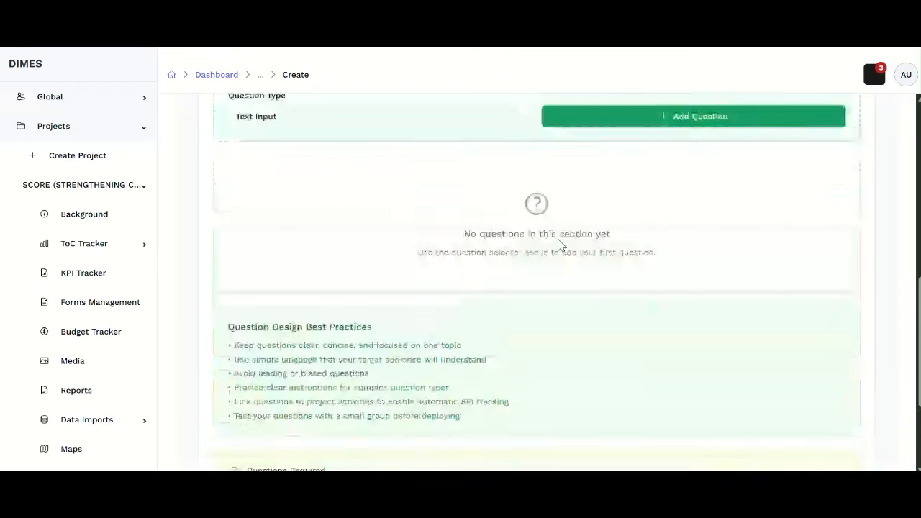
{"action": "scroll", "coordinate": [560, 245], "scroll_direction": "up", "scroll_amount": 3}
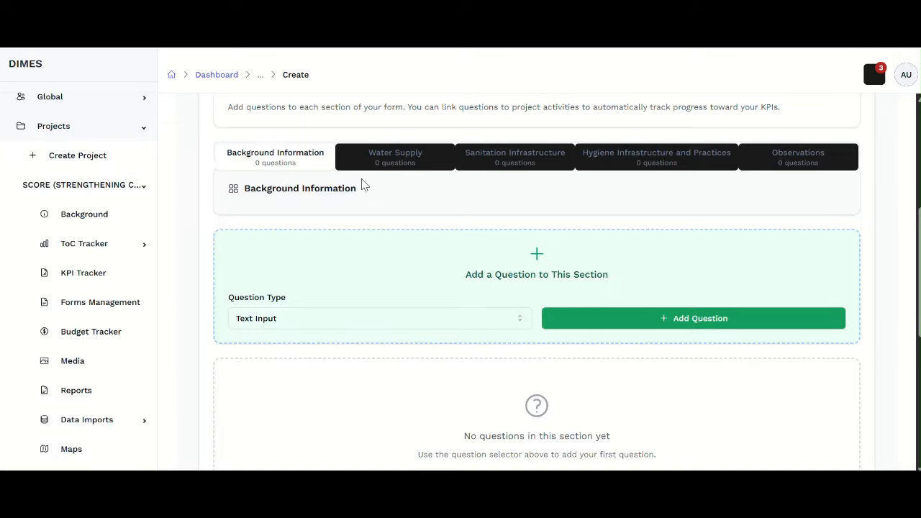
{"action": "left_click", "coordinate": [384, 162]}
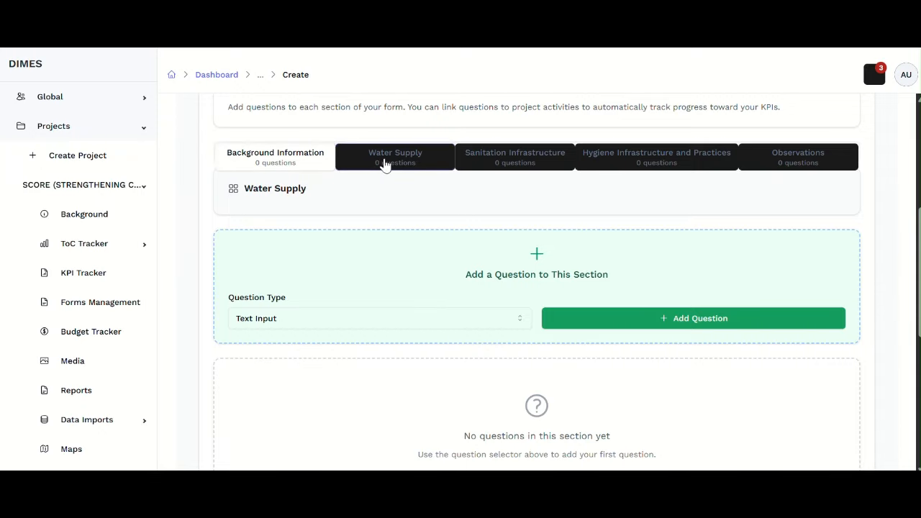
{"action": "left_click", "coordinate": [505, 165]}
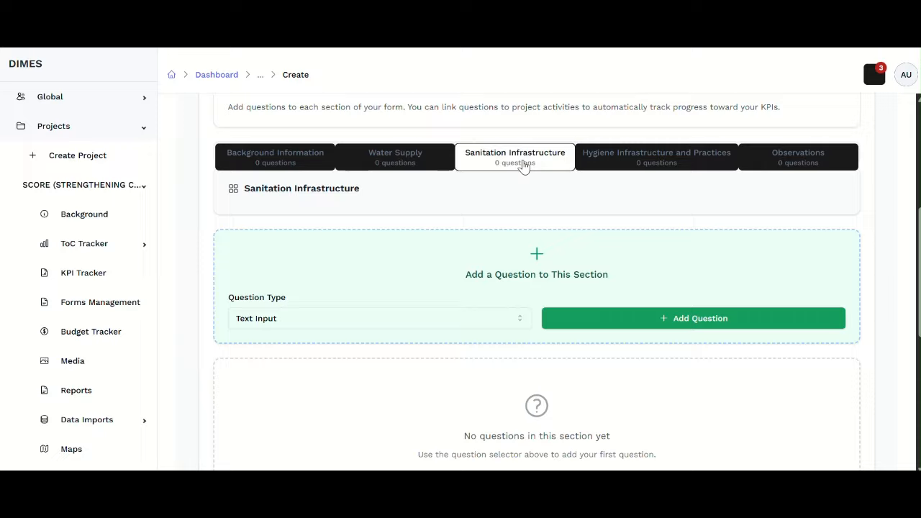
{"action": "left_click", "coordinate": [619, 164]}
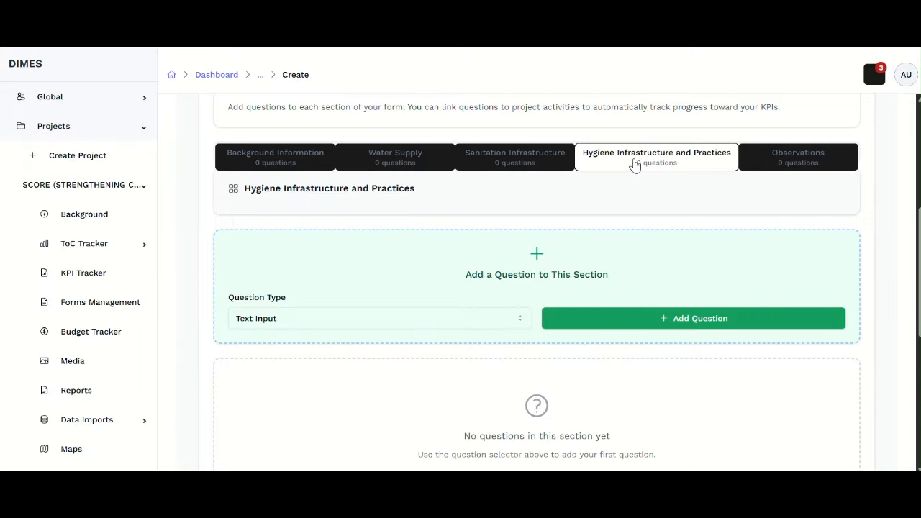
{"action": "left_click", "coordinate": [806, 160]}
{"action": "left_click", "coordinate": [285, 164]}
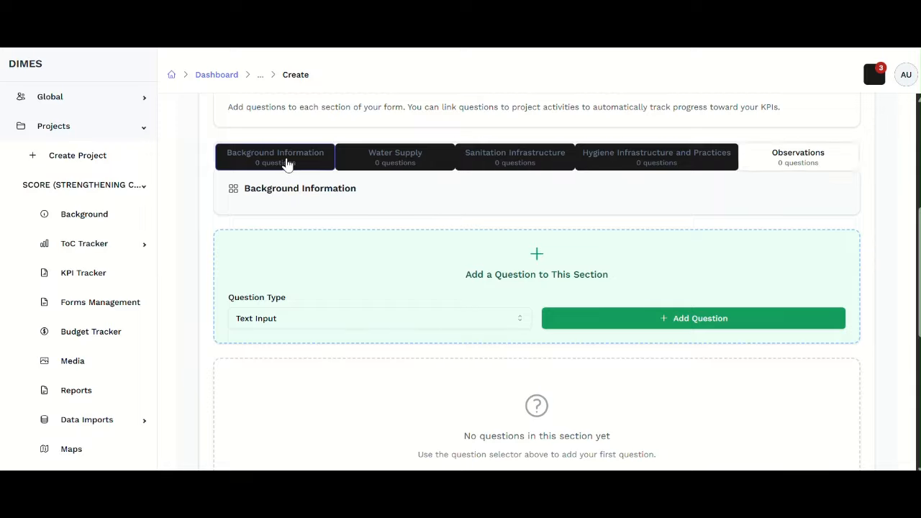
{"action": "left_click", "coordinate": [365, 166]}
{"action": "left_click", "coordinate": [487, 161]}
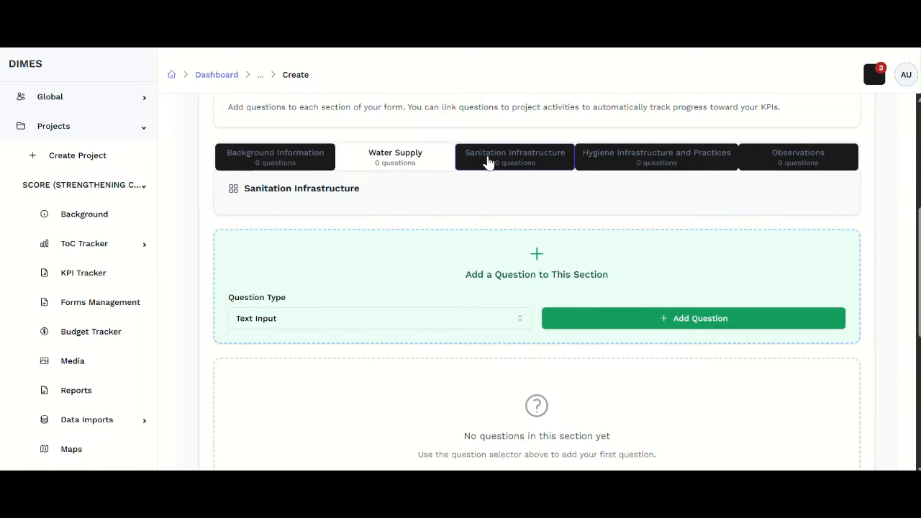
{"action": "left_click", "coordinate": [655, 161]}
{"action": "left_click", "coordinate": [759, 167]}
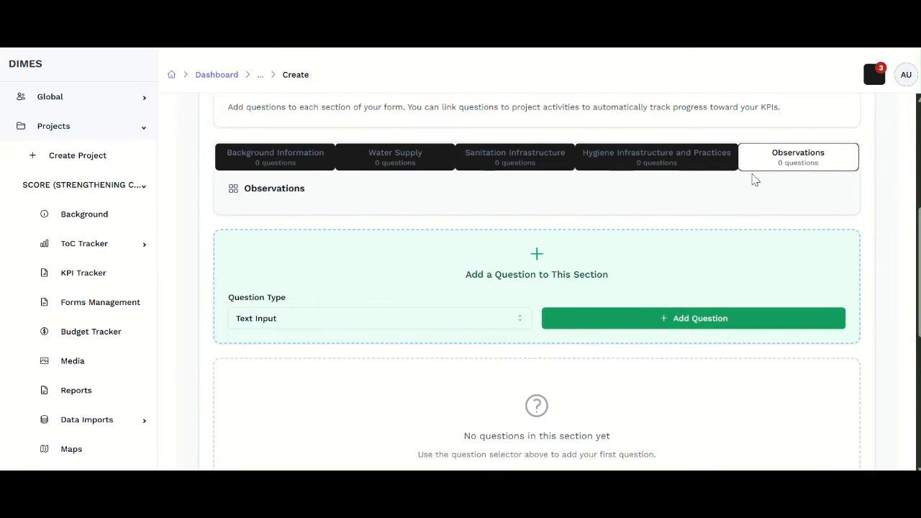
{"action": "left_click", "coordinate": [297, 170]}
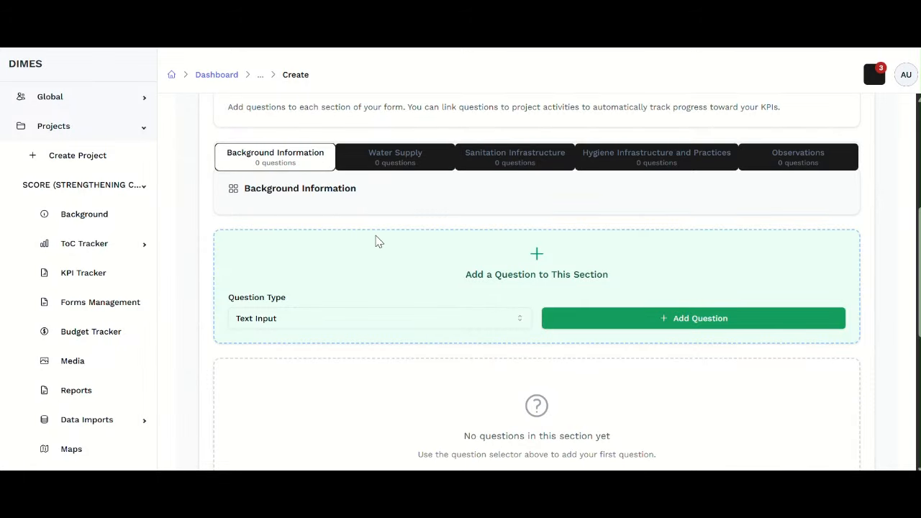
Look through the available question types for the Background Information section, from text inputs to advanced types
{"action": "scroll", "coordinate": [336, 283], "scroll_direction": "down", "scroll_amount": 1}
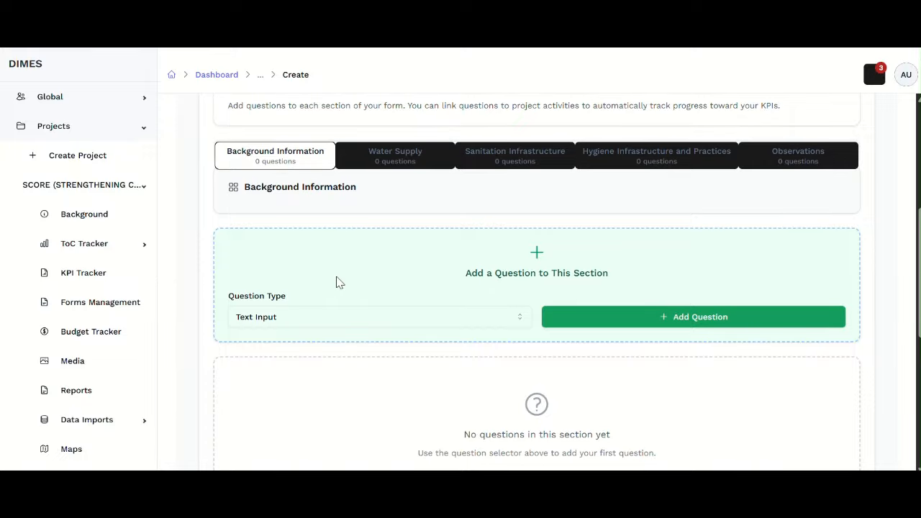
{"action": "scroll", "coordinate": [337, 283], "scroll_direction": "down", "scroll_amount": 1}
{"action": "scroll", "coordinate": [336, 282], "scroll_direction": "up", "scroll_amount": 1}
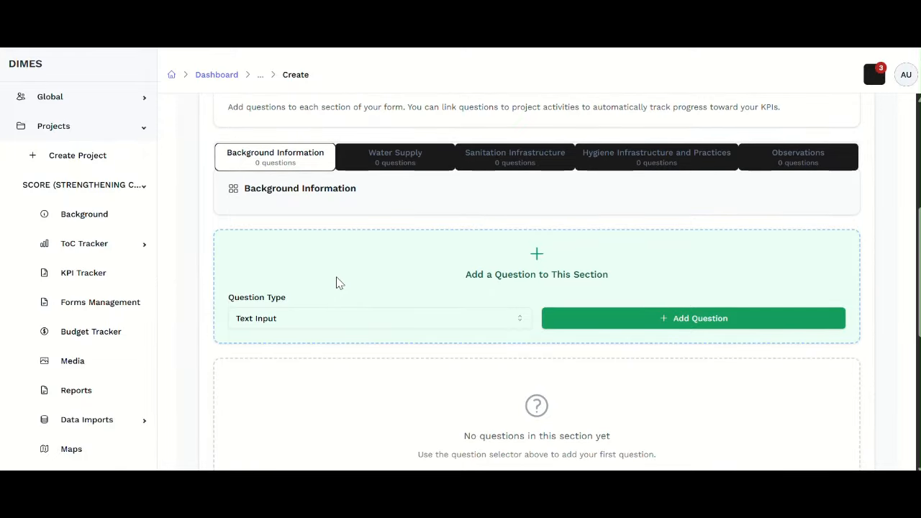
{"action": "left_click", "coordinate": [293, 325]}
{"action": "scroll", "coordinate": [337, 215], "scroll_direction": "up", "scroll_amount": 2}
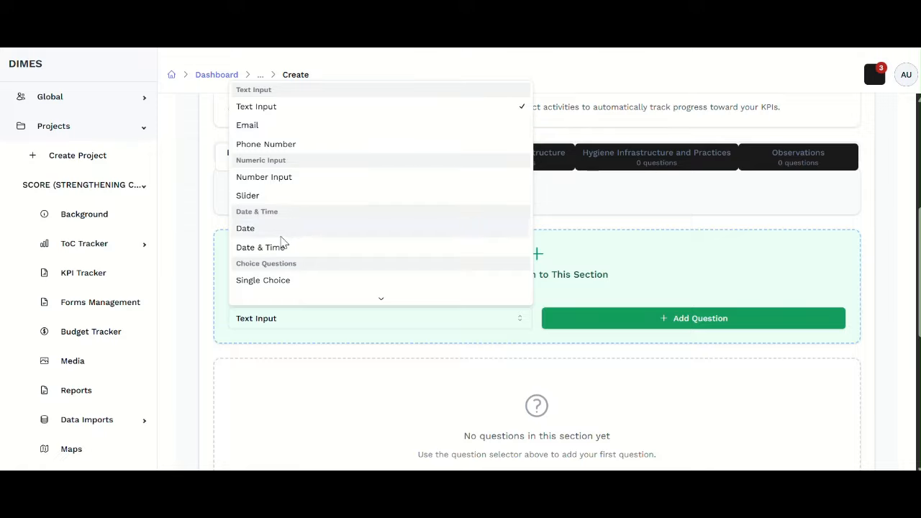
{"action": "scroll", "coordinate": [323, 271], "scroll_direction": "down", "scroll_amount": 1}
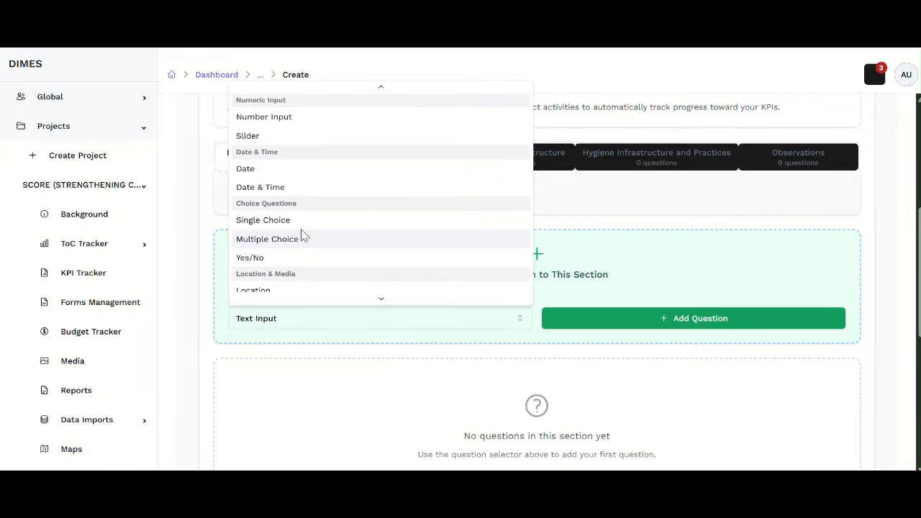
{"action": "scroll", "coordinate": [304, 241], "scroll_direction": "down", "scroll_amount": 1}
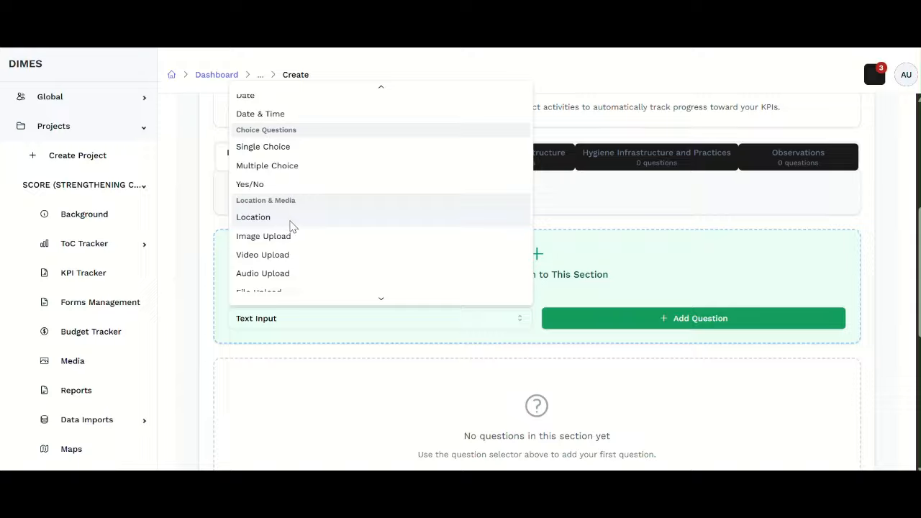
{"action": "scroll", "coordinate": [396, 222], "scroll_direction": "down", "scroll_amount": 1}
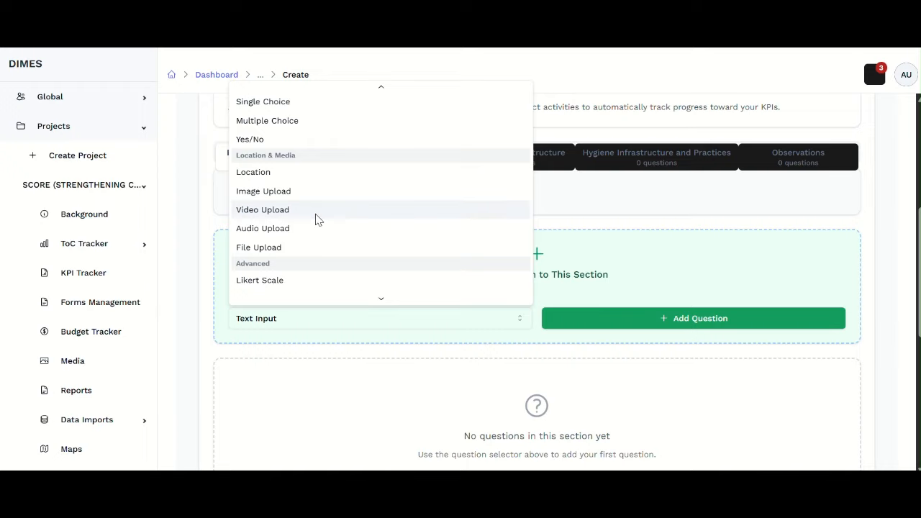
{"action": "scroll", "coordinate": [324, 211], "scroll_direction": "up", "scroll_amount": 3}
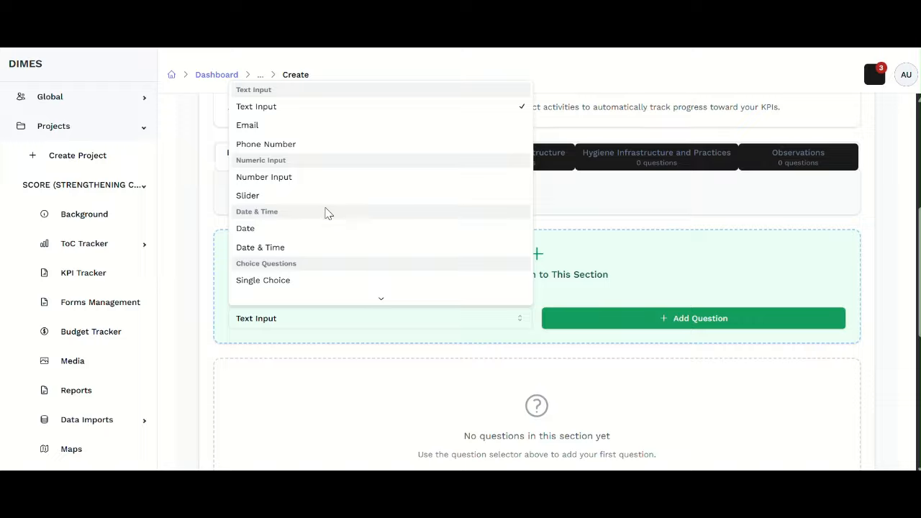
{"action": "left_click", "coordinate": [340, 383]}
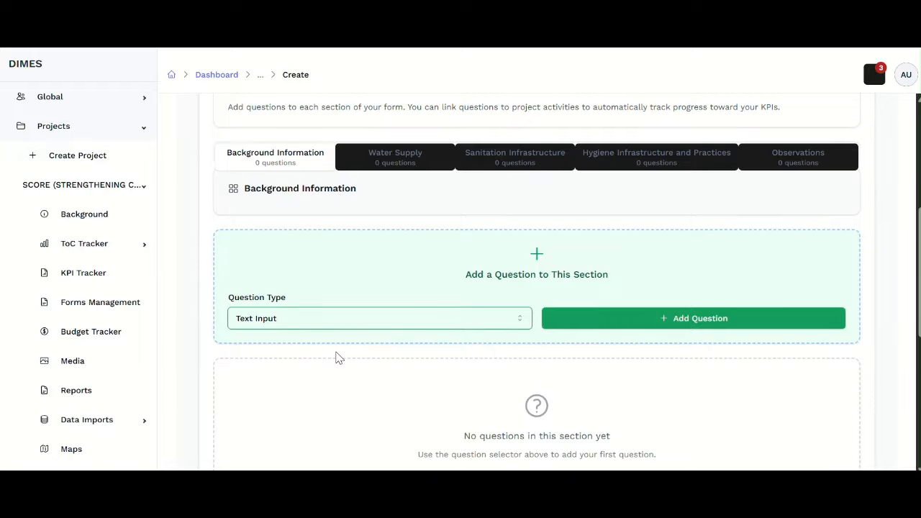
Add a Text Input question to the Background Information section and title it "Name of respondent"
{"action": "left_click", "coordinate": [662, 318]}
{"action": "scroll", "coordinate": [502, 336], "scroll_direction": "down", "scroll_amount": 1}
{"action": "left_click", "coordinate": [309, 344]}
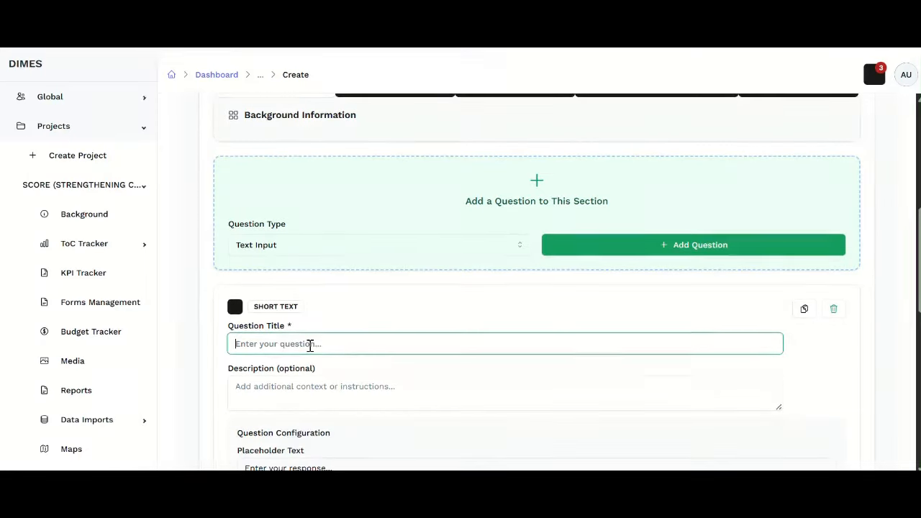
{"action": "type", "text": "N"}
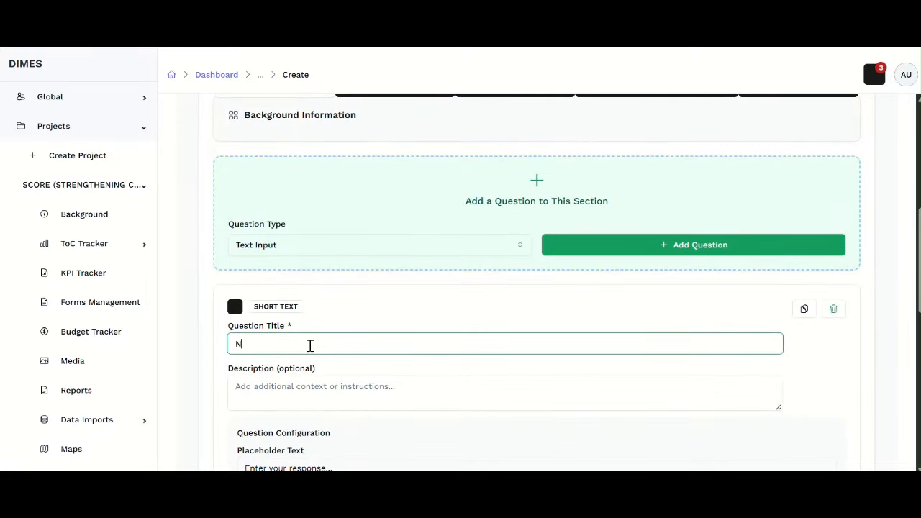
{"action": "type", "text": "ame of respondent"}
Give the respondent name question the description "Please add two names (first name and surname)"
{"action": "scroll", "coordinate": [302, 347], "scroll_direction": "down", "scroll_amount": 1}
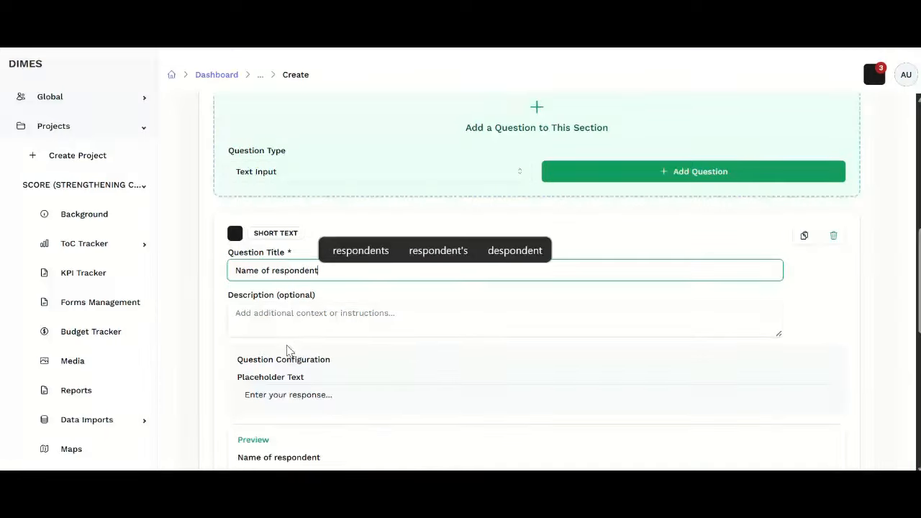
{"action": "left_click", "coordinate": [280, 315]}
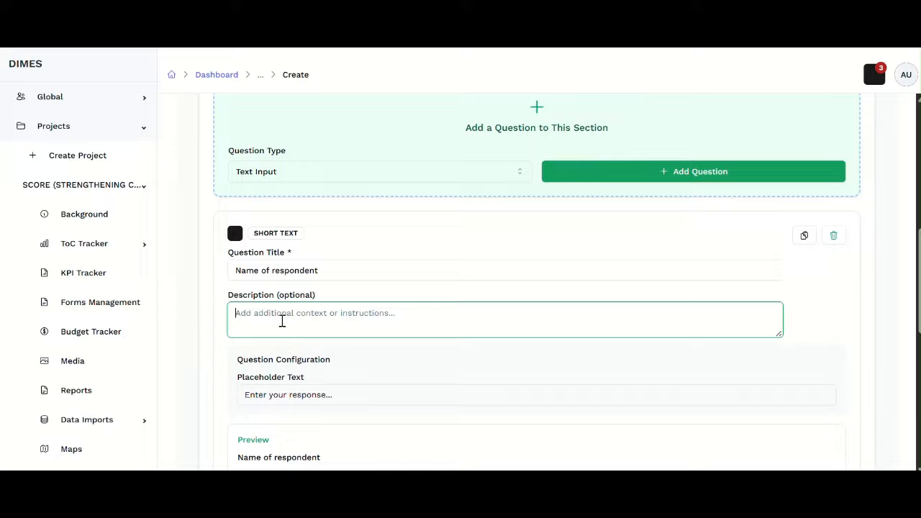
{"action": "type", "text": "Please add"}
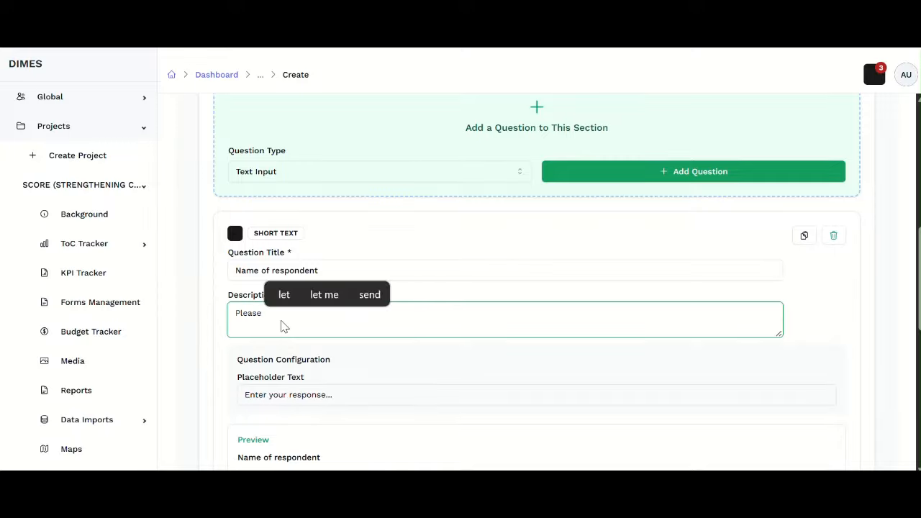
{"action": "key", "text": "BackSpace"}
{"action": "key", "text": "BackSpace"}
{"action": "key", "text": "BackSpace"}
{"action": "key", "text": "BackSpace"}
{"action": "type", "text": "add tow"}
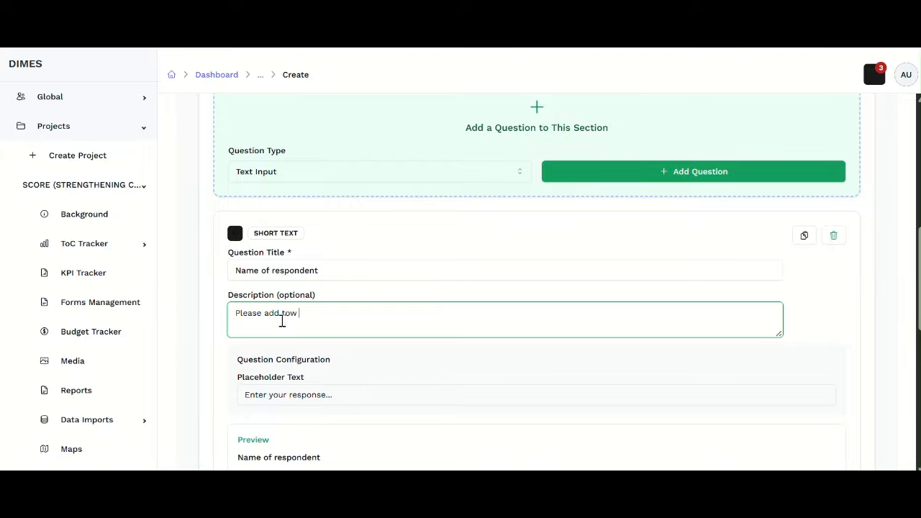
{"action": "key", "text": "BackSpace"}
{"action": "type", "text": "wo names (first name"}
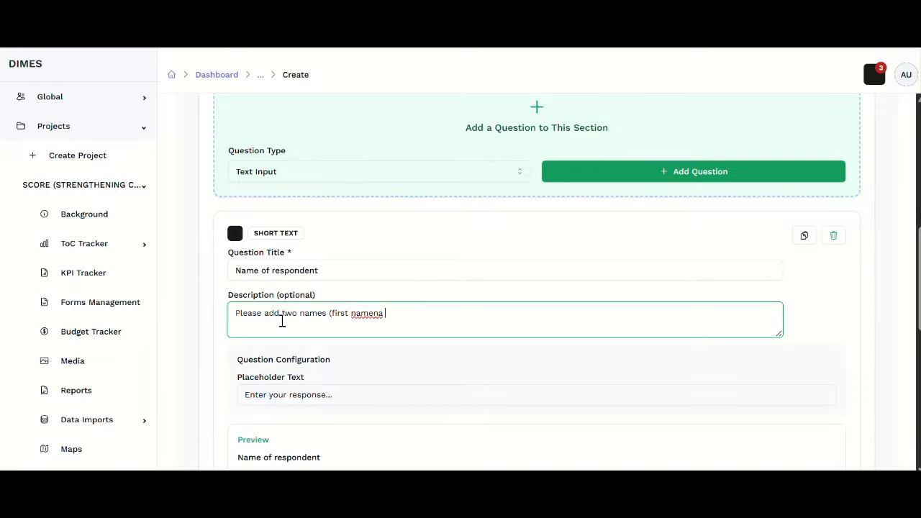
{"action": "type", "text": " and"}
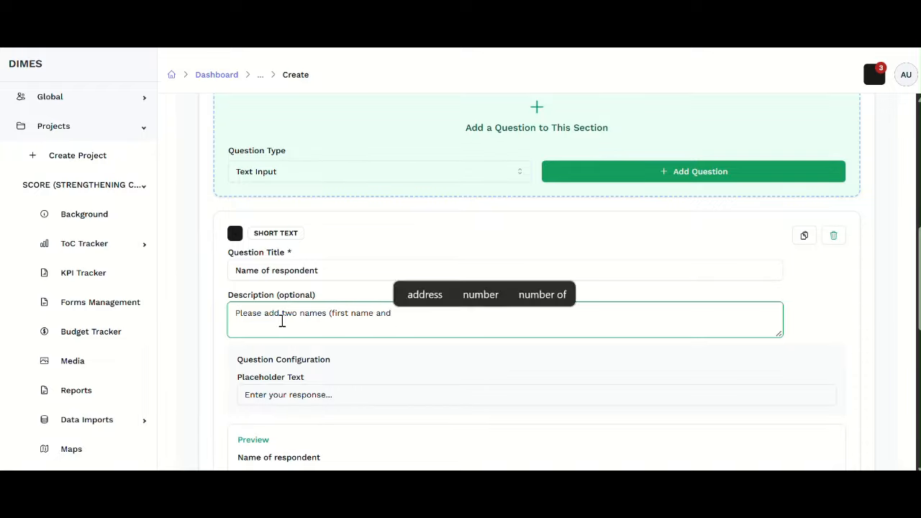
{"action": "type", "text": " surname)"}
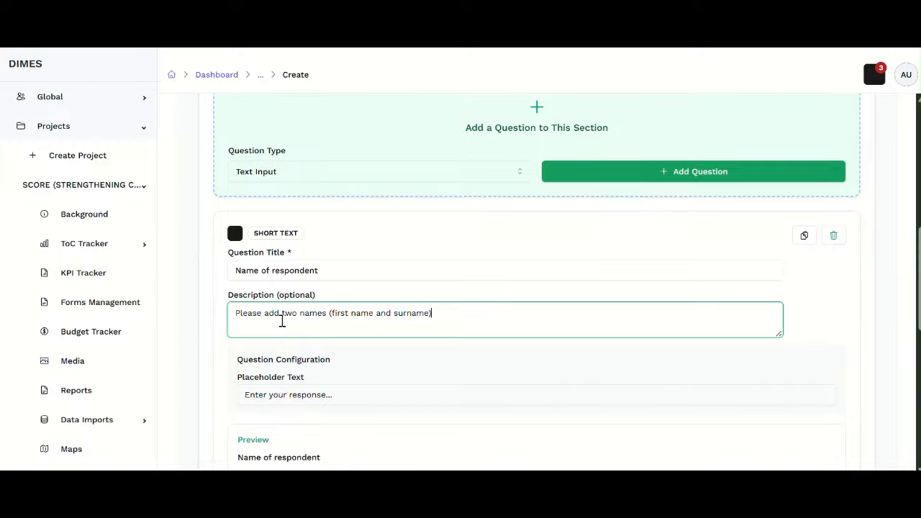
Examine the preview of the respondent name question and compare it with the entered title and description
{"action": "scroll", "coordinate": [282, 321], "scroll_direction": "down", "scroll_amount": 3}
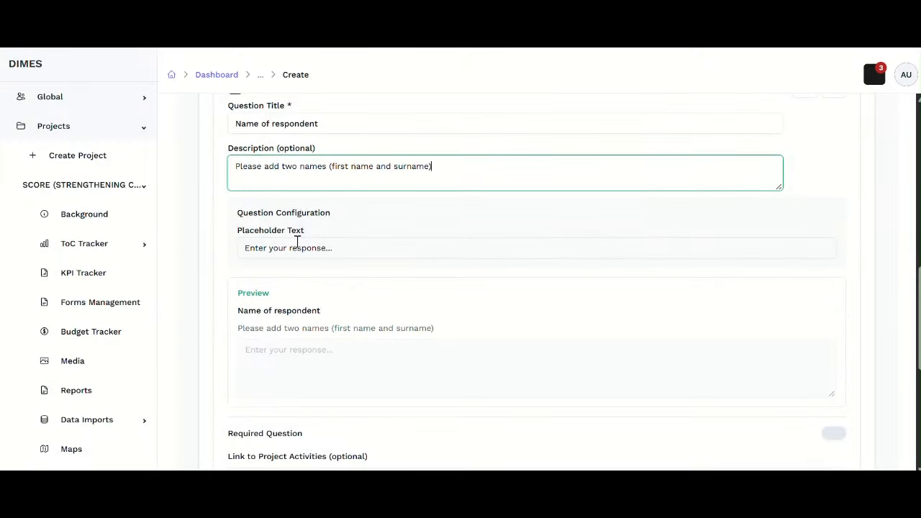
{"action": "scroll", "coordinate": [335, 237], "scroll_direction": "down", "scroll_amount": 1}
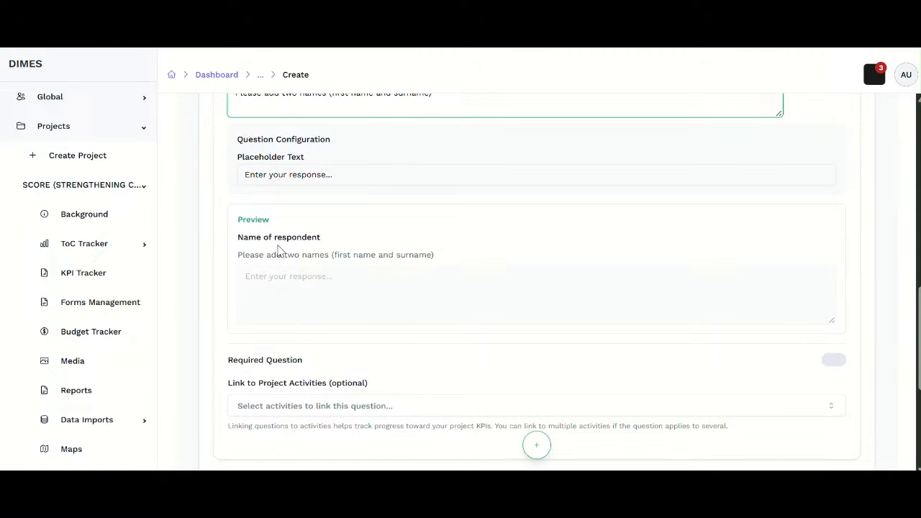
{"action": "left_click_drag", "start_coordinate": [436, 257], "coordinate": [232, 238]}
{"action": "left_click", "coordinate": [349, 231]}
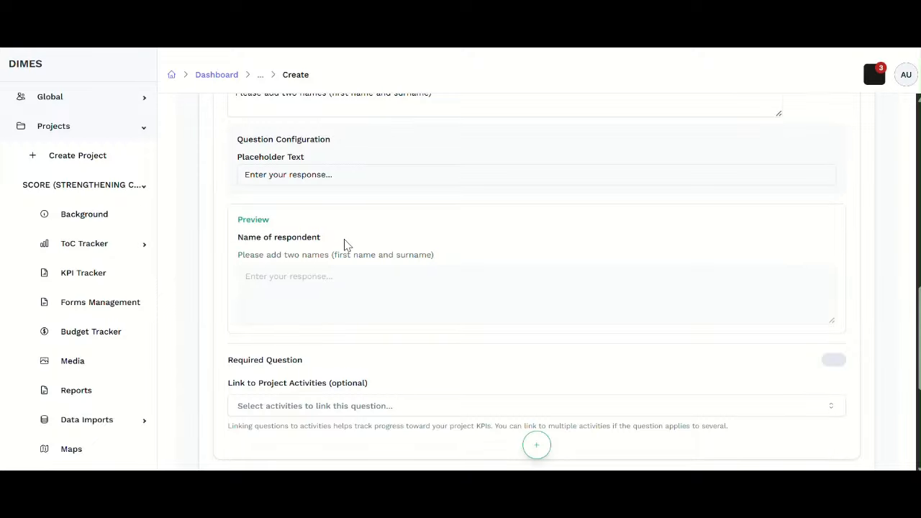
{"action": "left_click_drag", "start_coordinate": [435, 257], "coordinate": [238, 218]}
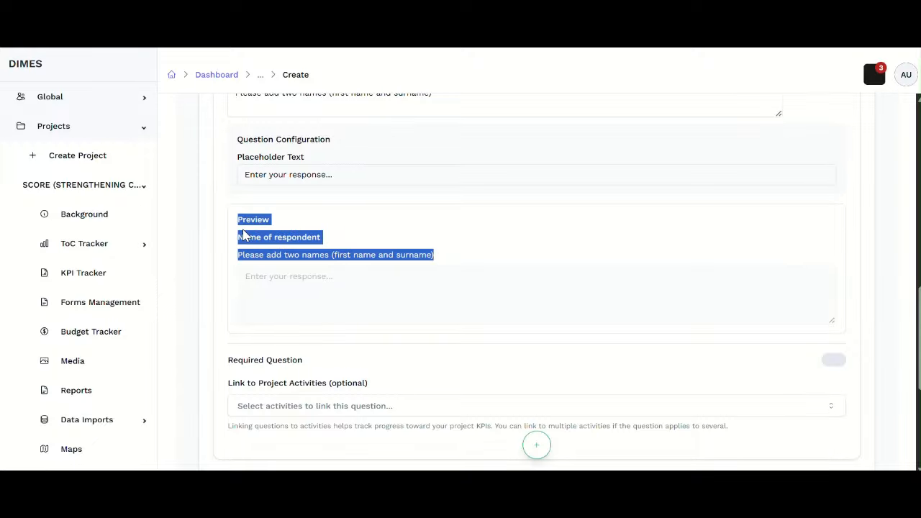
{"action": "scroll", "coordinate": [377, 237], "scroll_direction": "up", "scroll_amount": 2}
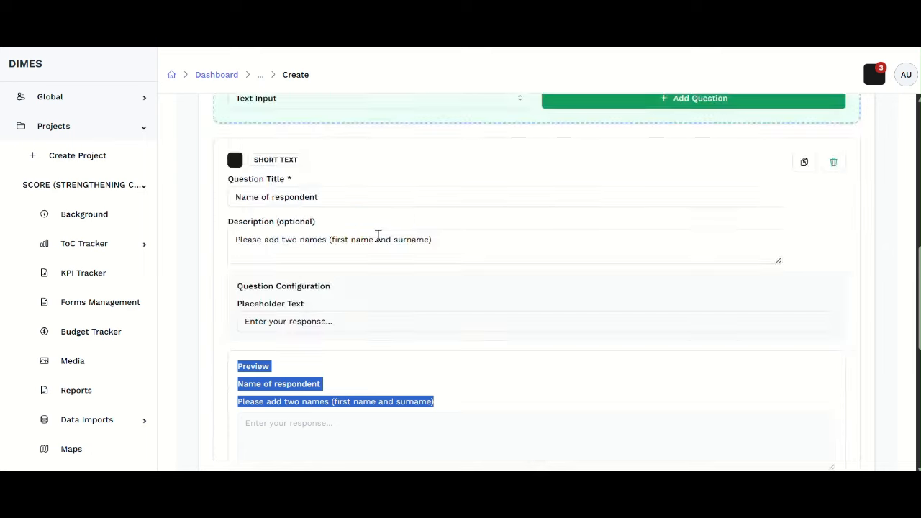
{"action": "scroll", "coordinate": [378, 237], "scroll_direction": "down", "scroll_amount": 2}
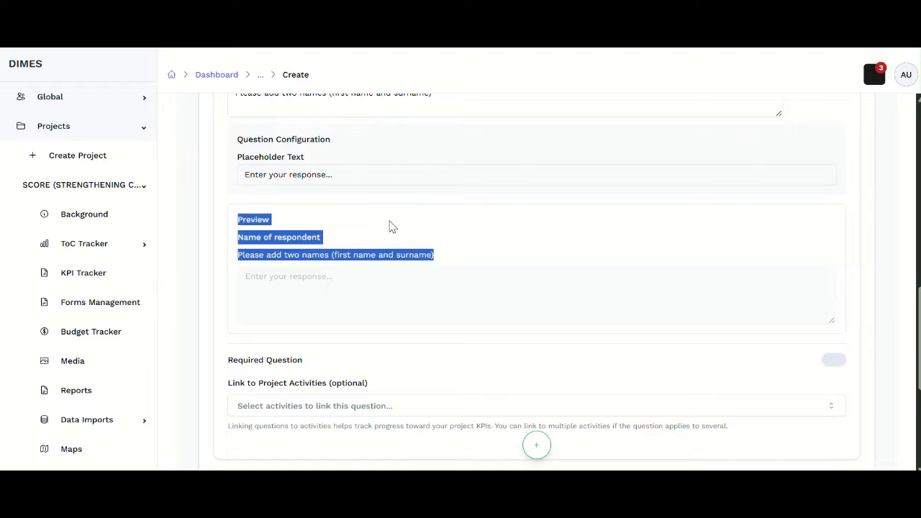
{"action": "left_click", "coordinate": [389, 227]}
Make the respondent name question required and link it to Activity 1 of the SCORE project
{"action": "scroll", "coordinate": [390, 232], "scroll_direction": "down", "scroll_amount": 1}
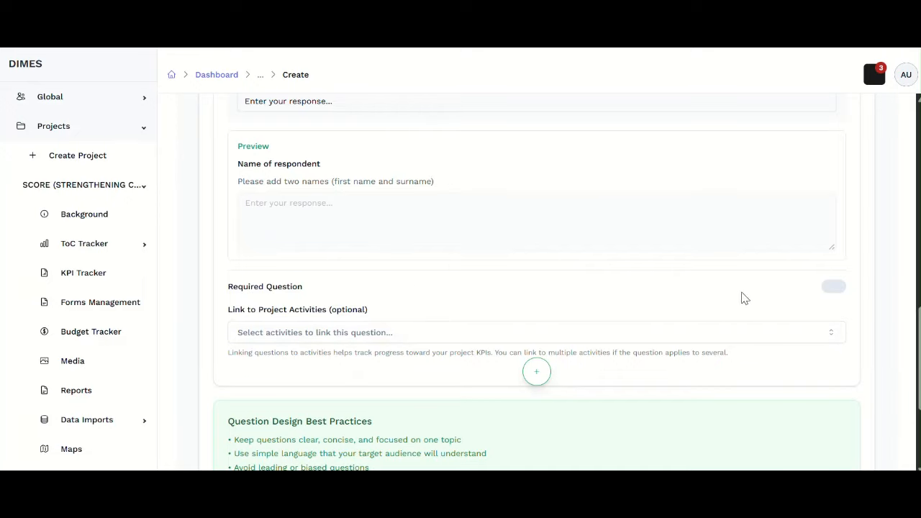
{"action": "left_click", "coordinate": [835, 289]}
{"action": "scroll", "coordinate": [513, 302], "scroll_direction": "down", "scroll_amount": 1}
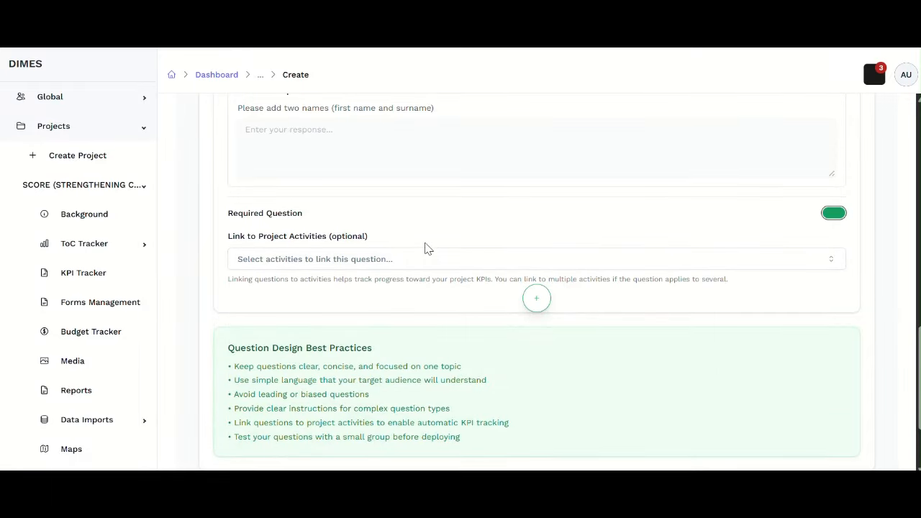
{"action": "left_click", "coordinate": [331, 264]}
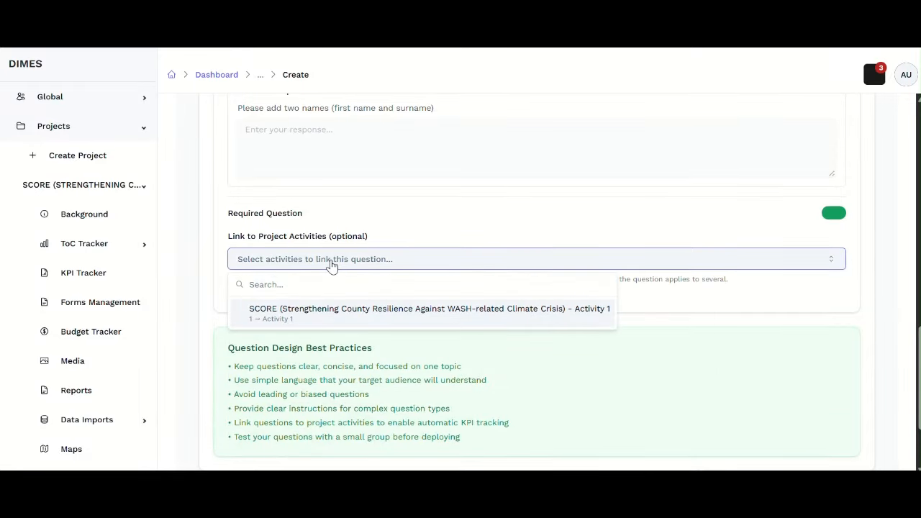
{"action": "left_click", "coordinate": [318, 322]}
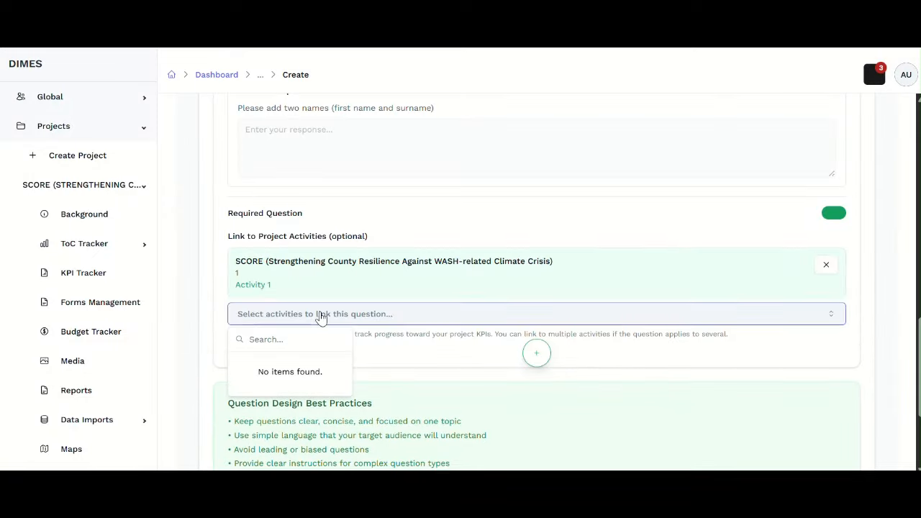
Review the finished settings of the respondent name question and collapse its details
{"action": "scroll", "coordinate": [544, 261], "scroll_direction": "down", "scroll_amount": 1}
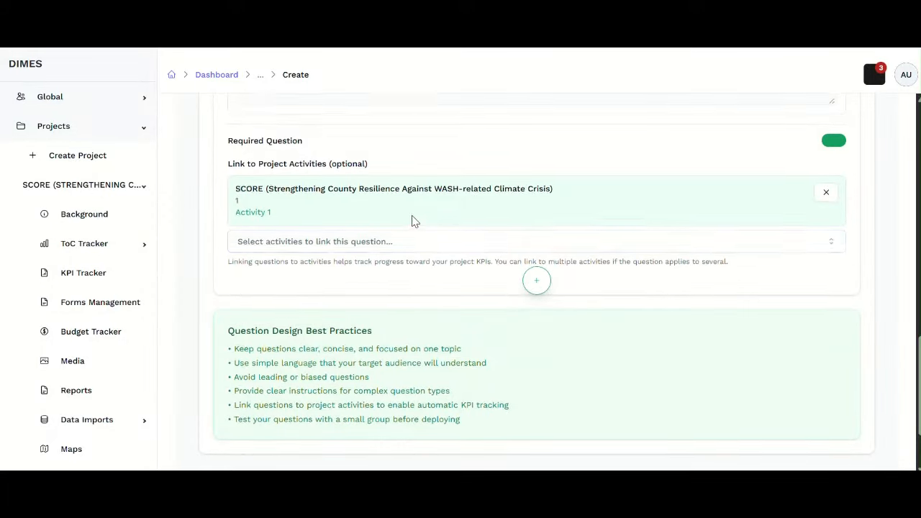
{"action": "scroll", "coordinate": [413, 221], "scroll_direction": "up", "scroll_amount": 1}
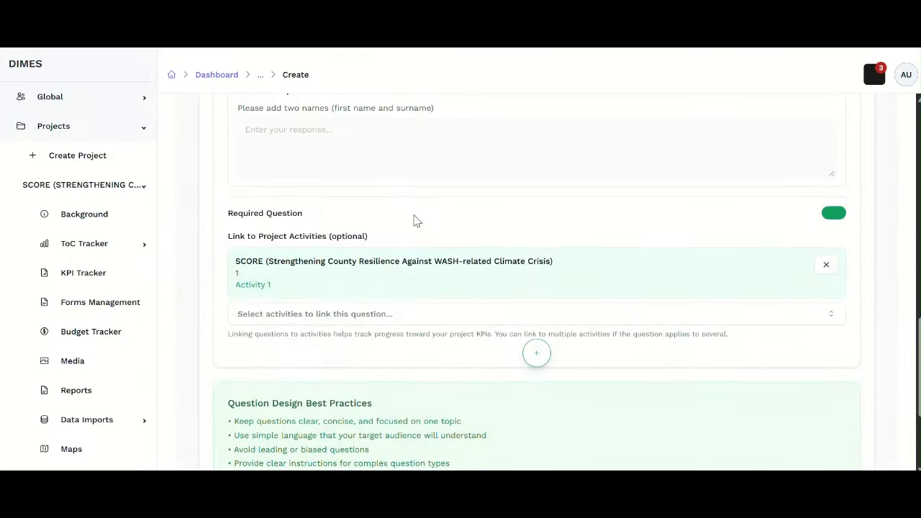
{"action": "scroll", "coordinate": [413, 221], "scroll_direction": "down", "scroll_amount": 1}
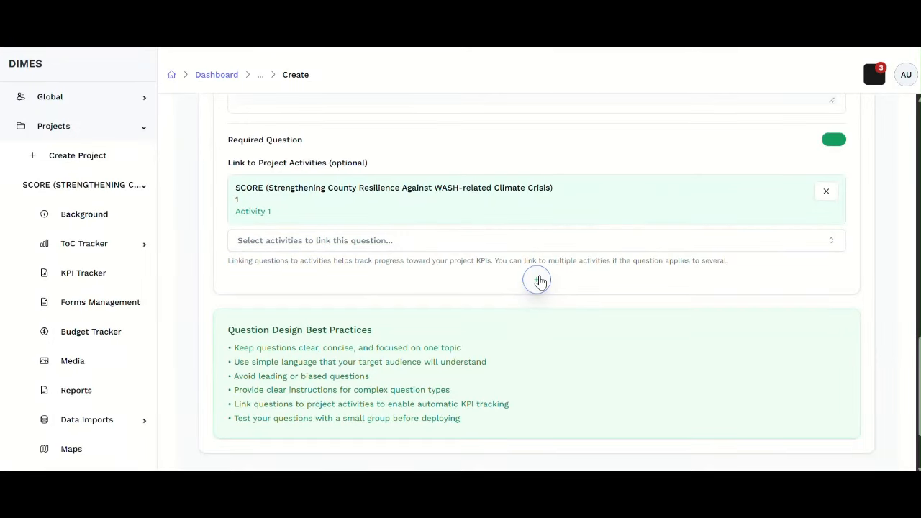
{"action": "scroll", "coordinate": [537, 283], "scroll_direction": "up", "scroll_amount": 10}
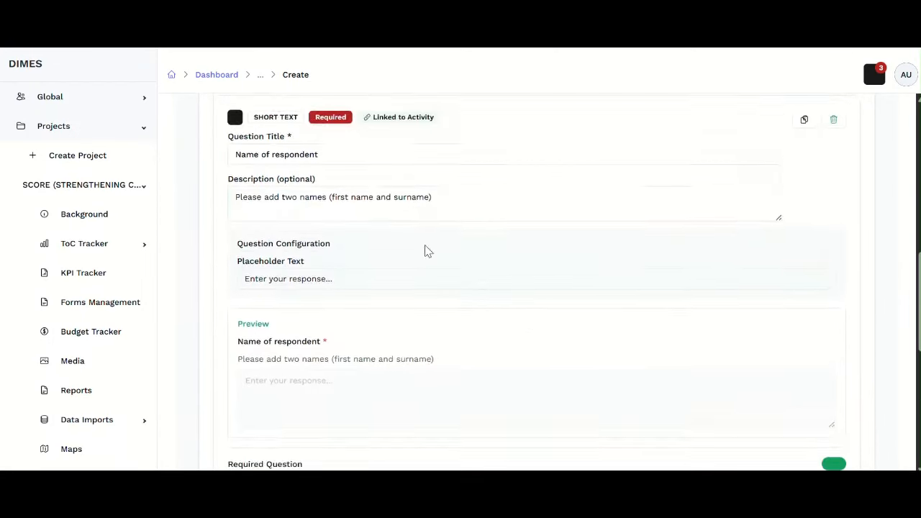
{"action": "scroll", "coordinate": [345, 270], "scroll_direction": "down", "scroll_amount": 3}
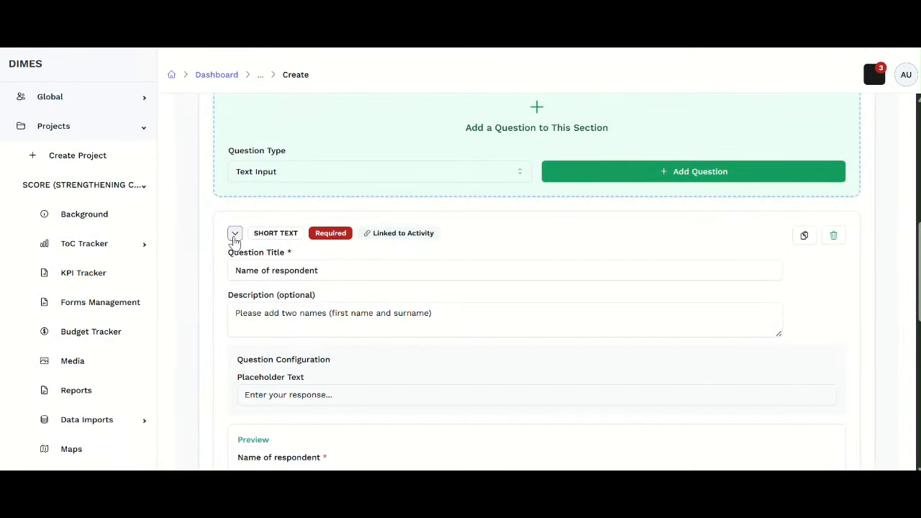
{"action": "left_click", "coordinate": [234, 233]}
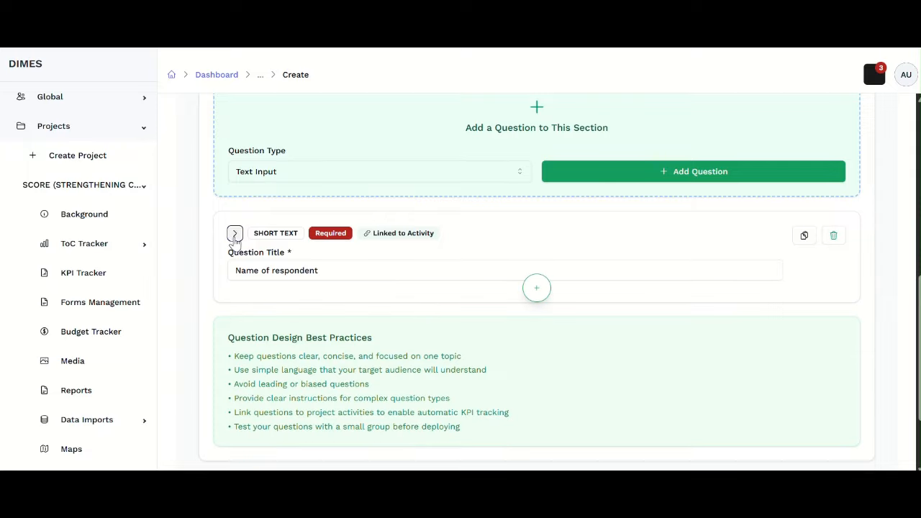
Add a Number Input question after the respondent name question and title it "What is your age?"
{"action": "left_click", "coordinate": [537, 289]}
{"action": "left_click", "coordinate": [408, 241]}
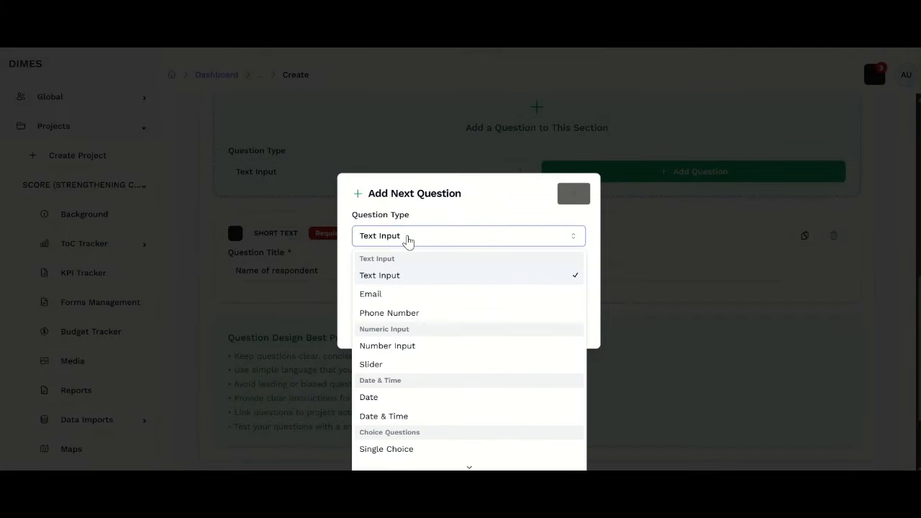
{"action": "left_click", "coordinate": [421, 346]}
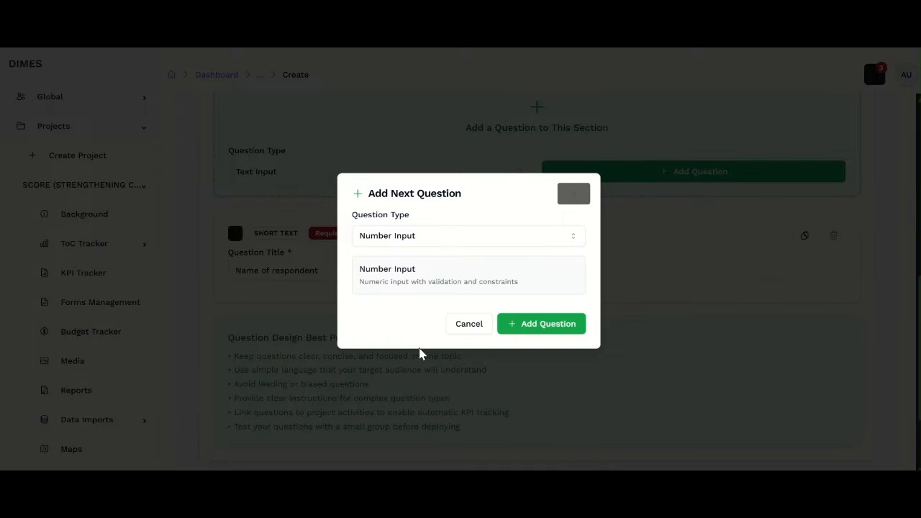
{"action": "left_click", "coordinate": [551, 331]}
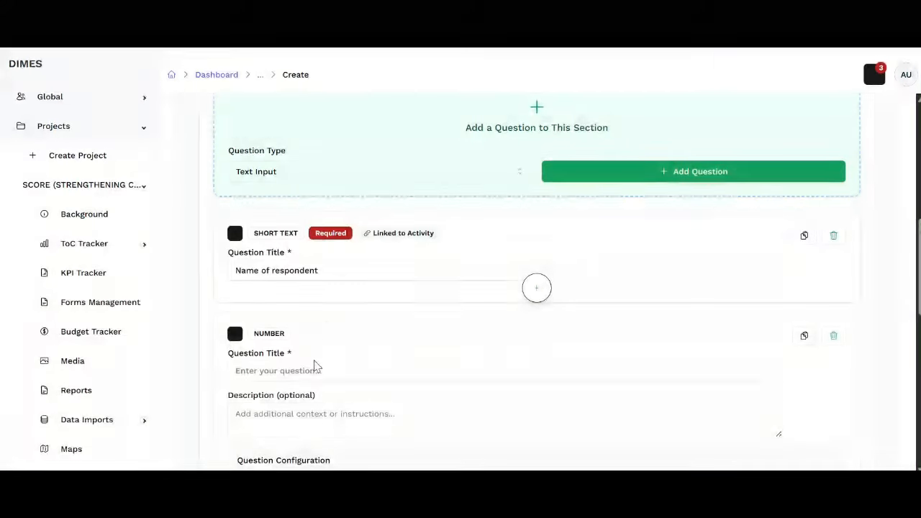
{"action": "left_click", "coordinate": [314, 368]}
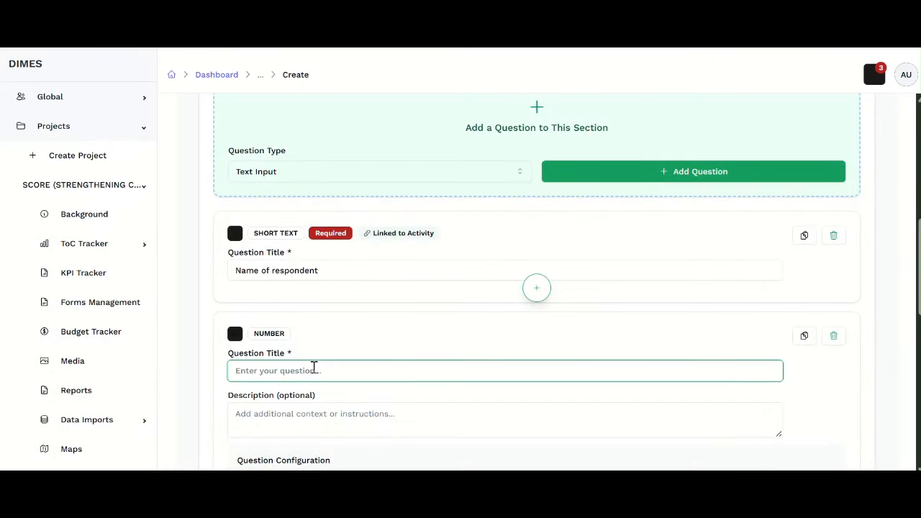
{"action": "type", "text": "What"}
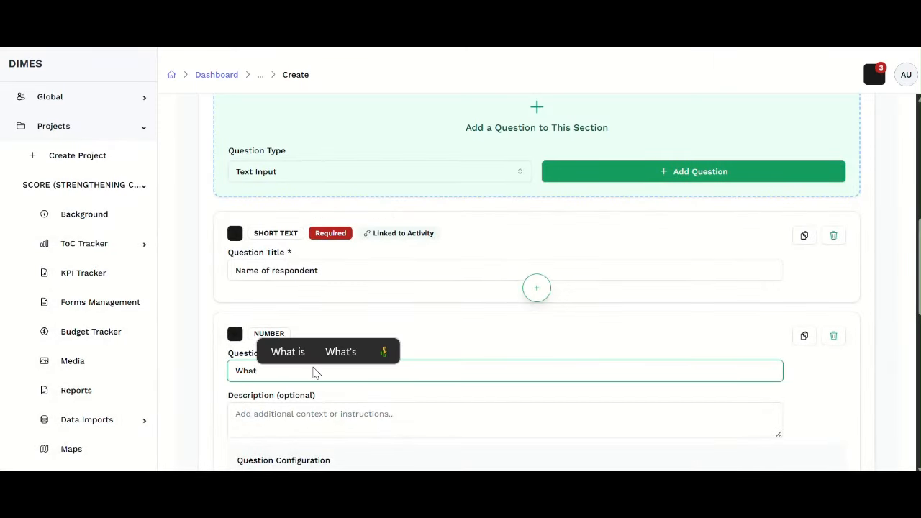
{"action": "type", "text": " is your age?"}
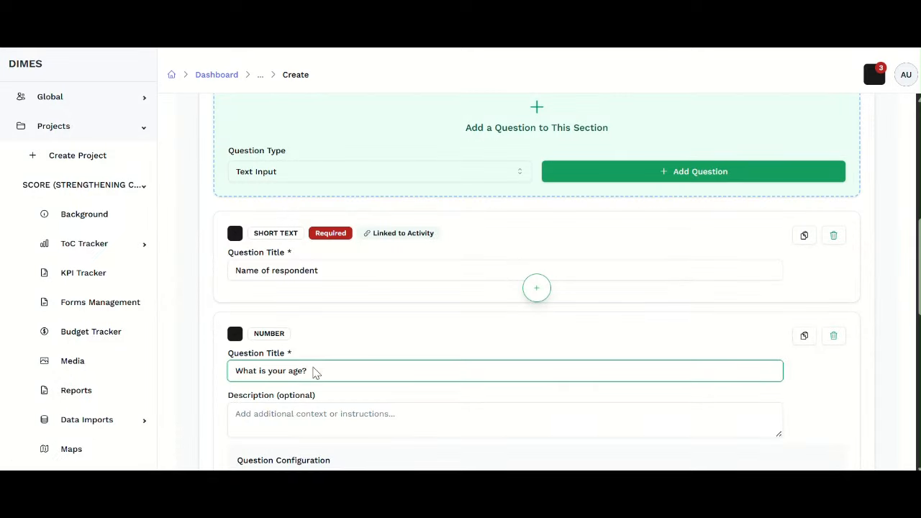
Give the age question the description "Enter age in years"
{"action": "left_click", "coordinate": [289, 422]}
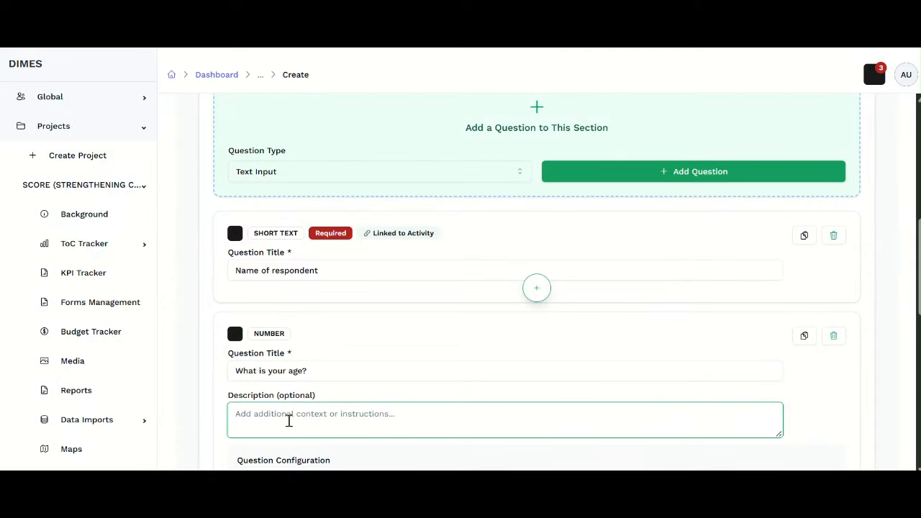
{"action": "type", "text": "Enter "}
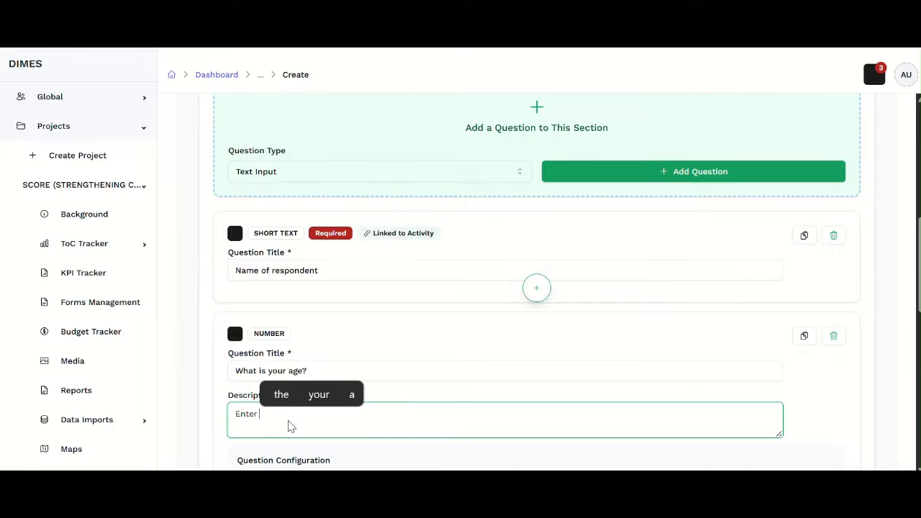
{"action": "type", "text": "age in ye"}
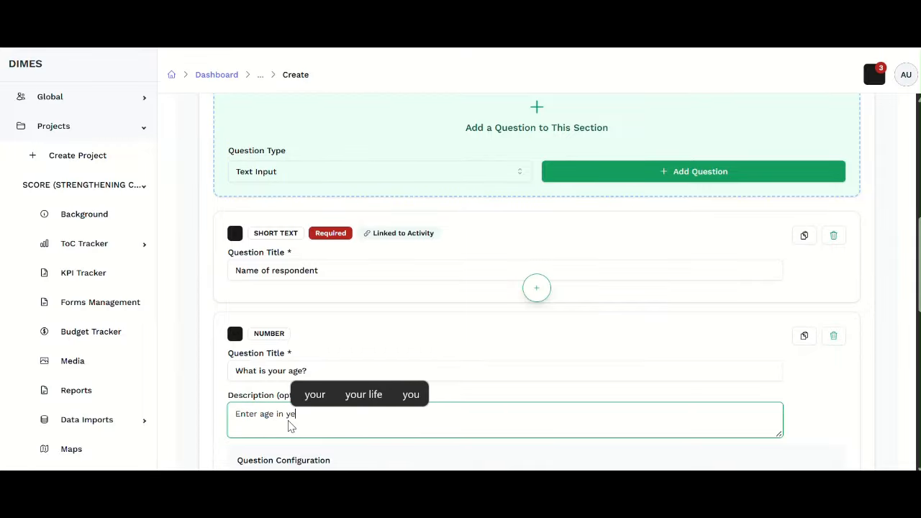
{"action": "type", "text": "ars"}
Limit the age question's answers to a minimum value of 15 and a maximum value of 59
{"action": "scroll", "coordinate": [288, 421], "scroll_direction": "down", "scroll_amount": 3}
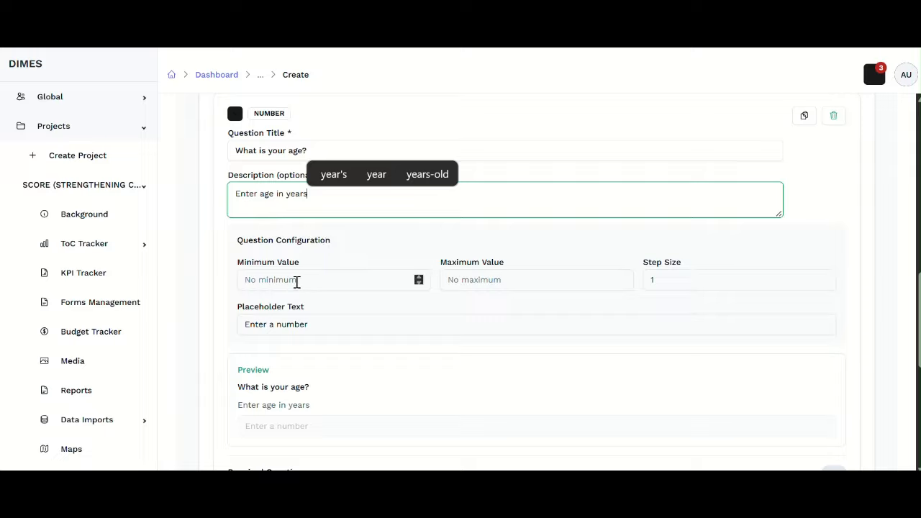
{"action": "left_click", "coordinate": [296, 282]}
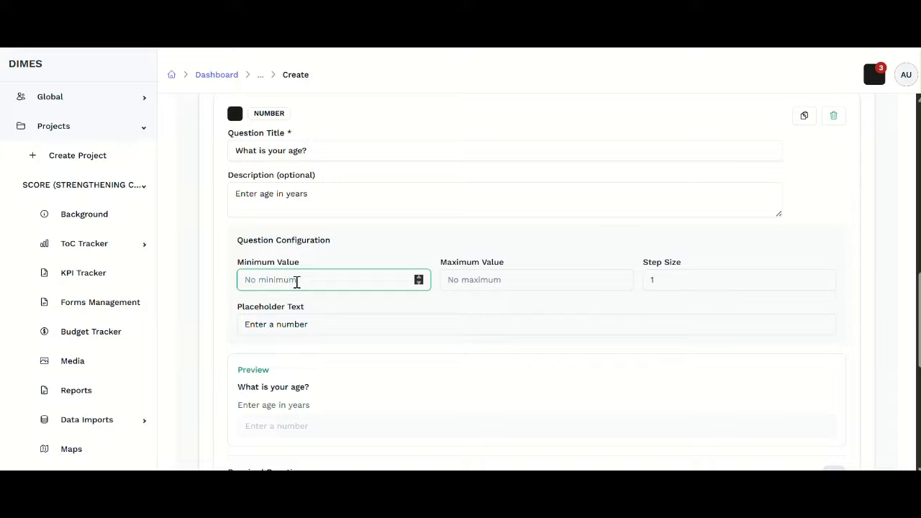
{"action": "type", "text": "15"}
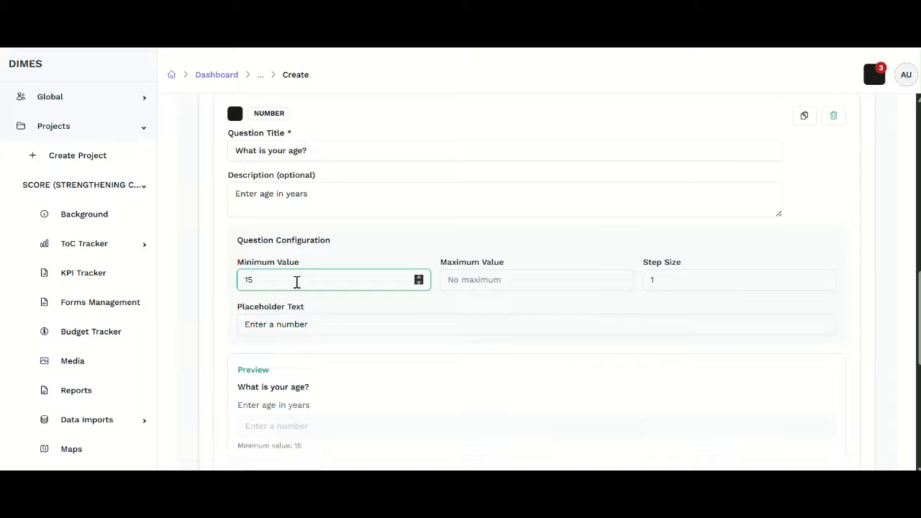
{"action": "left_click", "coordinate": [524, 286]}
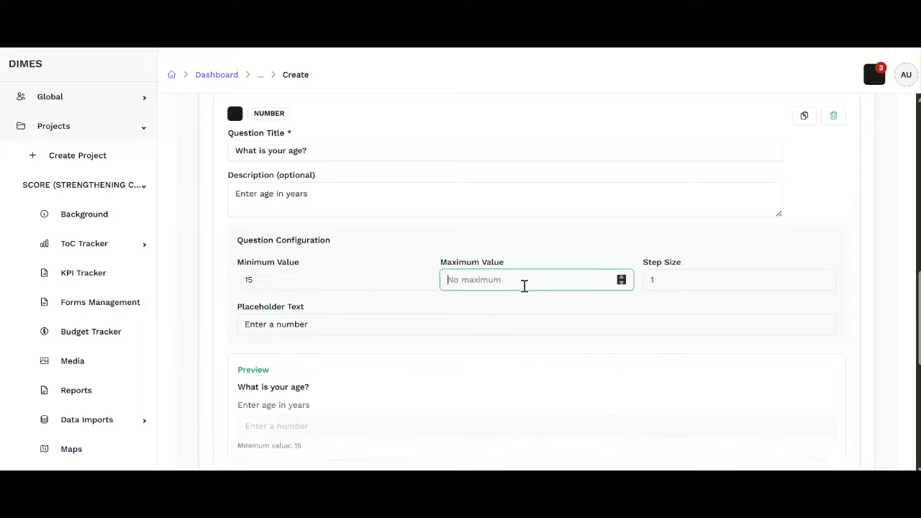
{"action": "type", "text": "59"}
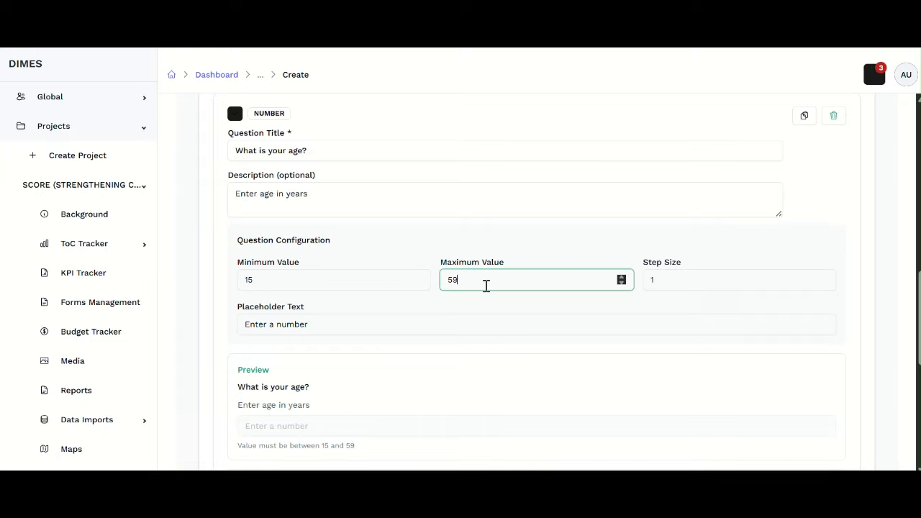
Make the age question required and collapse its details
{"action": "scroll", "coordinate": [476, 285], "scroll_direction": "down", "scroll_amount": 1}
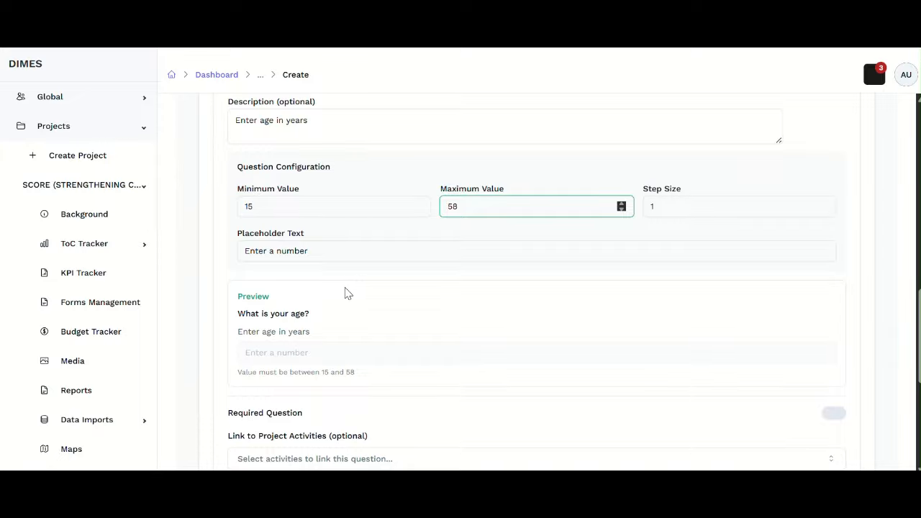
{"action": "scroll", "coordinate": [362, 308], "scroll_direction": "down", "scroll_amount": 1}
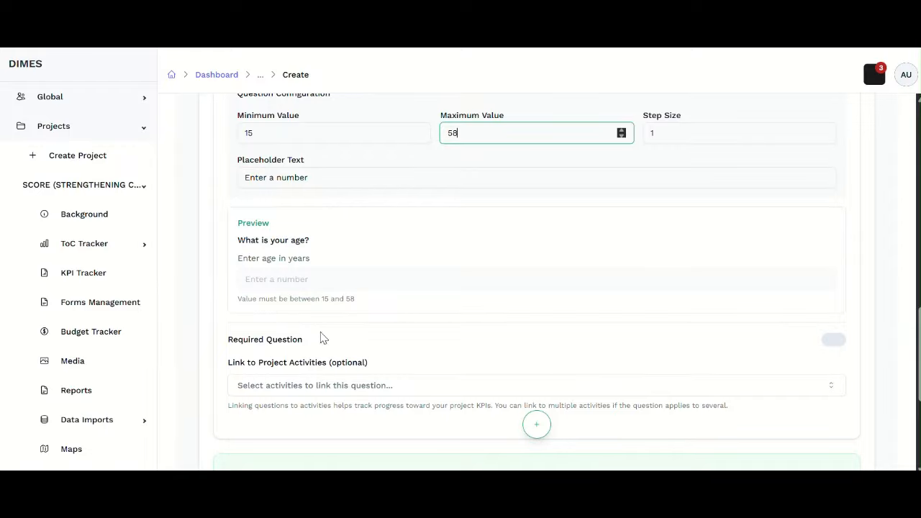
{"action": "scroll", "coordinate": [319, 339], "scroll_direction": "down", "scroll_amount": 2}
{"action": "left_click", "coordinate": [837, 198]}
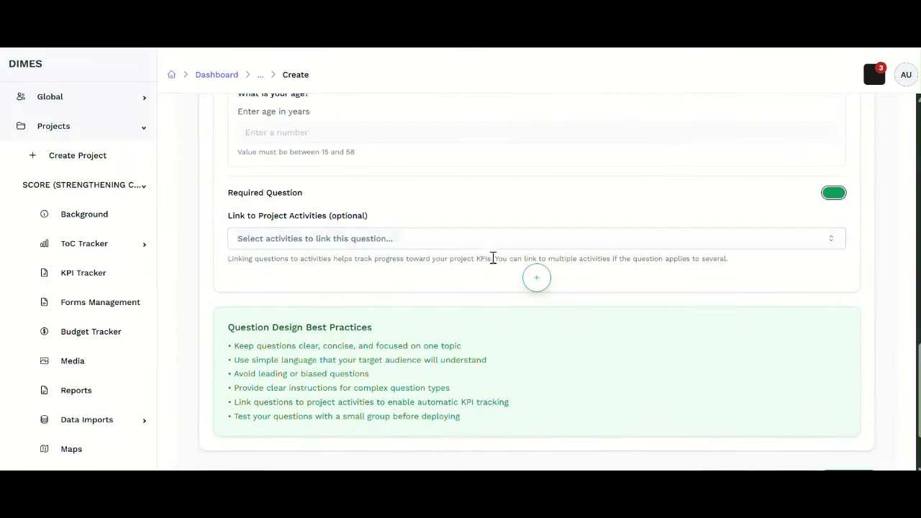
{"action": "scroll", "coordinate": [473, 267], "scroll_direction": "up", "scroll_amount": 2}
{"action": "scroll", "coordinate": [275, 167], "scroll_direction": "up", "scroll_amount": 3}
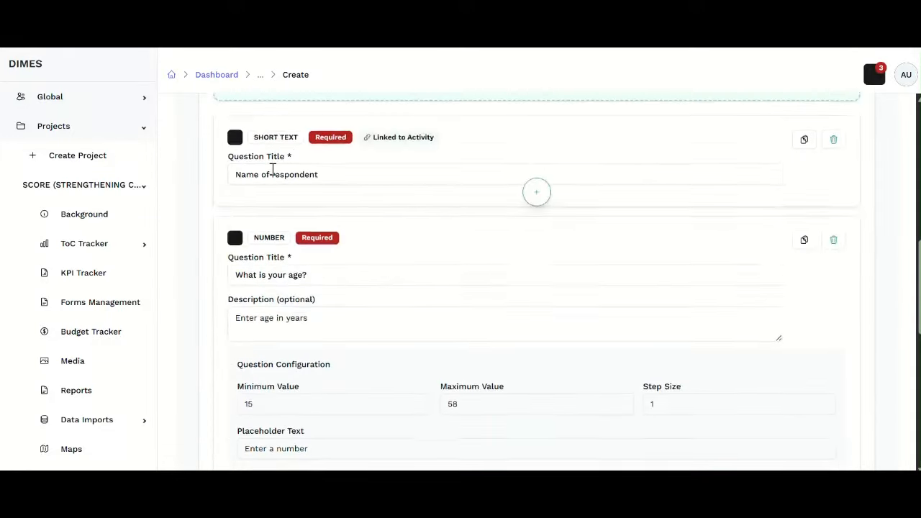
{"action": "left_click", "coordinate": [234, 262]}
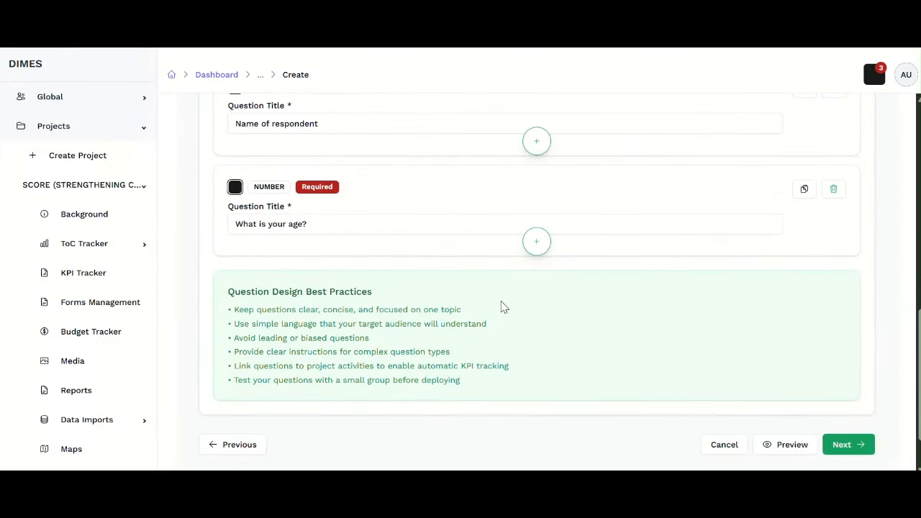
Add a Yes/No question after the age question and open its title for editing
{"action": "scroll", "coordinate": [485, 292], "scroll_direction": "up", "scroll_amount": 1}
{"action": "scroll", "coordinate": [424, 288], "scroll_direction": "down", "scroll_amount": 2}
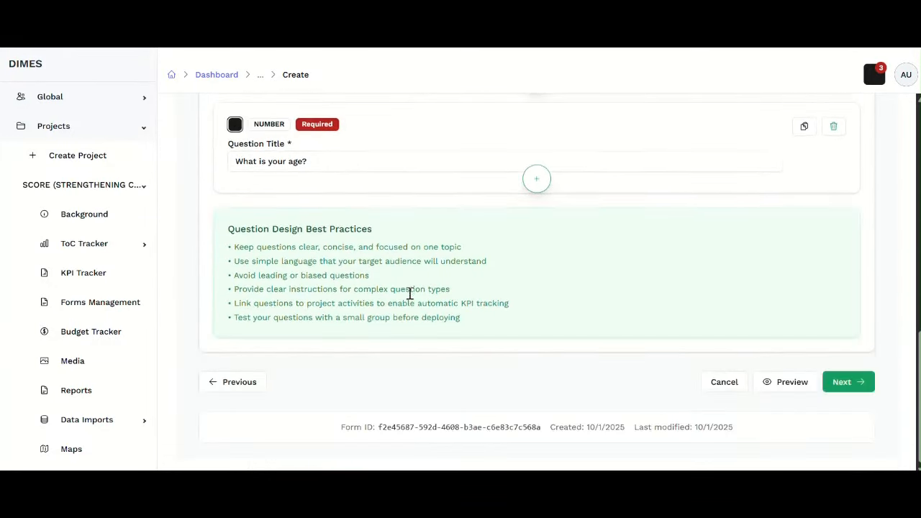
{"action": "left_click", "coordinate": [541, 180]}
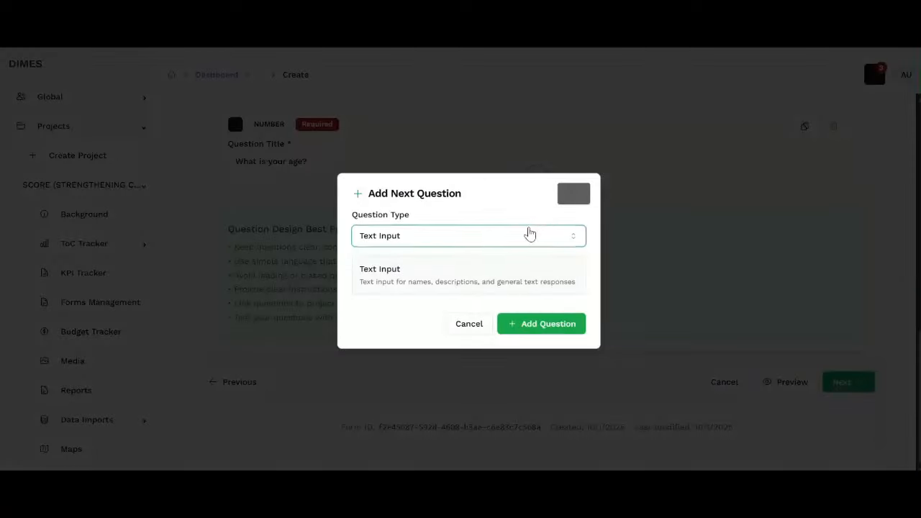
{"action": "left_click", "coordinate": [401, 238]}
{"action": "scroll", "coordinate": [477, 312], "scroll_direction": "down", "scroll_amount": 3}
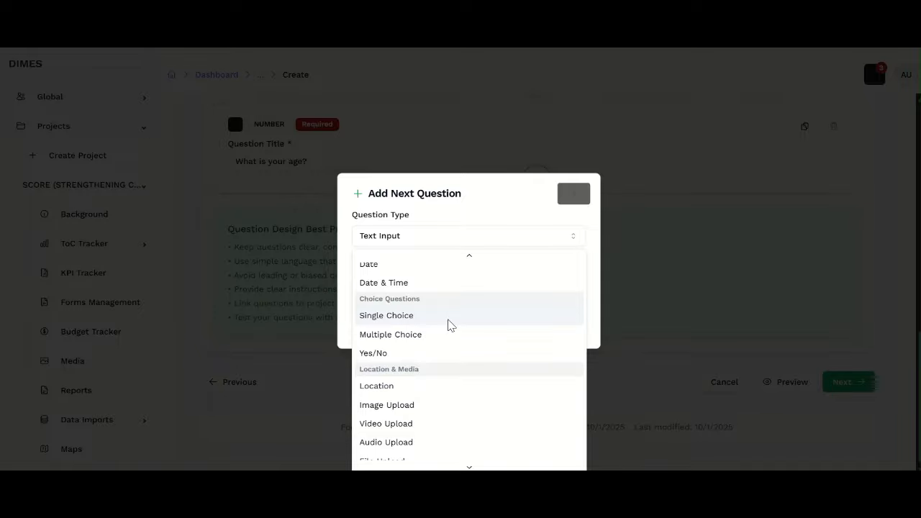
{"action": "left_click", "coordinate": [390, 353]}
{"action": "left_click", "coordinate": [536, 331]}
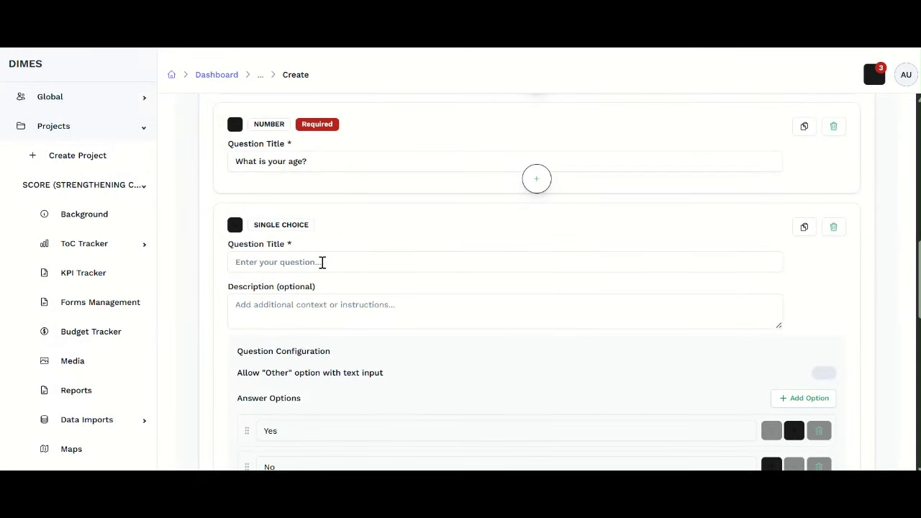
{"action": "left_click", "coordinate": [322, 263]}
{"action": "type", "text": "Did yo"}
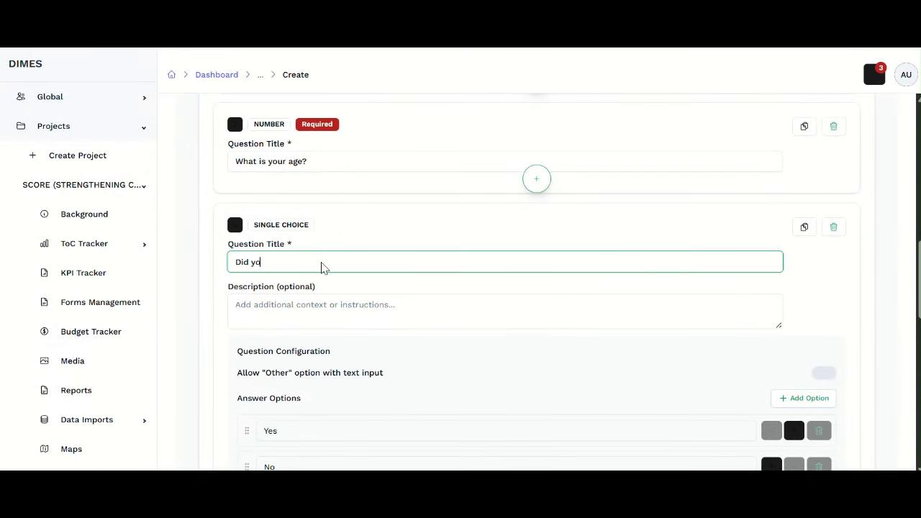
{"action": "type", "text": "u particip"}
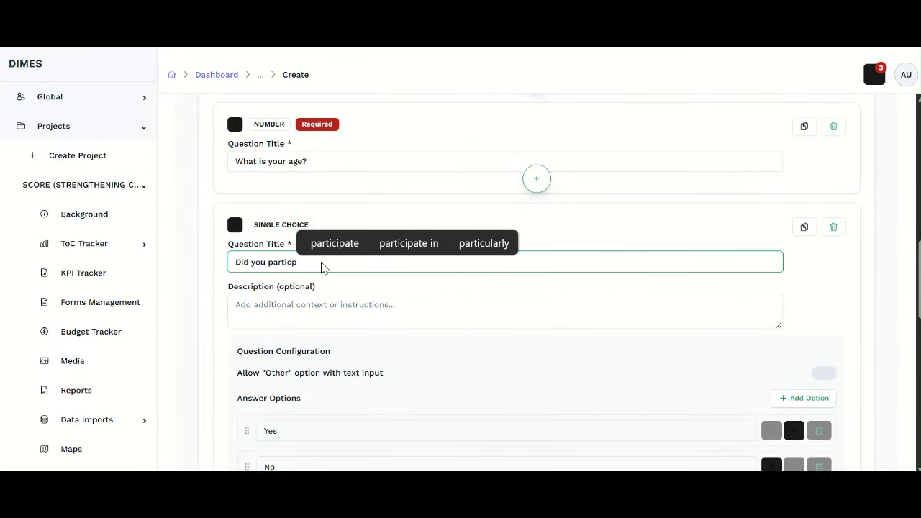
{"action": "type", "text": "ate"}
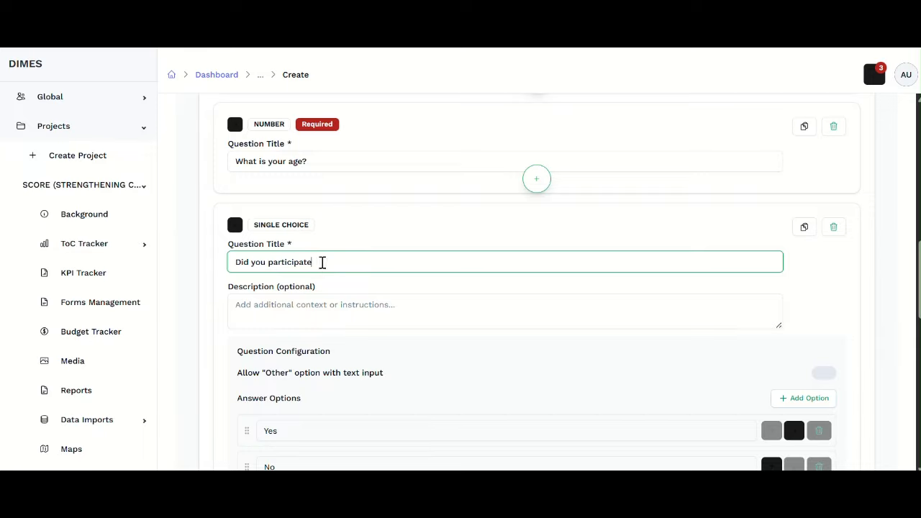
{"action": "key", "text": "BackSpace"}
{"action": "key", "text": "BackSpace"}
{"action": "key", "text": "BackSpace"}
{"action": "key", "text": "BackSpace"}
{"action": "key", "text": "BackSpace"}
{"action": "key", "text": "BackSpace"}
{"action": "key", "text": "BackSpace"}
{"action": "key", "text": "BackSpace"}
{"action": "key", "text": "BackSpace"}
{"action": "key", "text": "BackSpace"}
{"action": "key", "text": "BackSpace"}
{"action": "key", "text": "BackSpace"}
{"action": "key", "text": "BackSpace"}
{"action": "key", "text": "BackSpace"}
{"action": "key", "text": "BackSpace"}
{"action": "key", "text": "BackSpace"}
{"action": "key", "text": "BackSpace"}
{"action": "key", "text": "BackSpace"}
{"action": "key", "text": "BackSpace"}
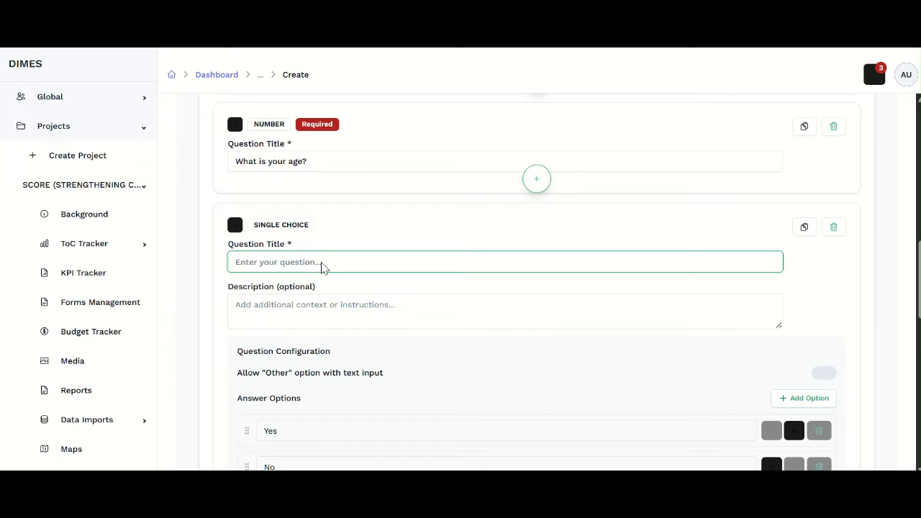
Title the new Yes/No question "Do you agree to participate in the survey?"
{"action": "type", "text": "Do you af"}
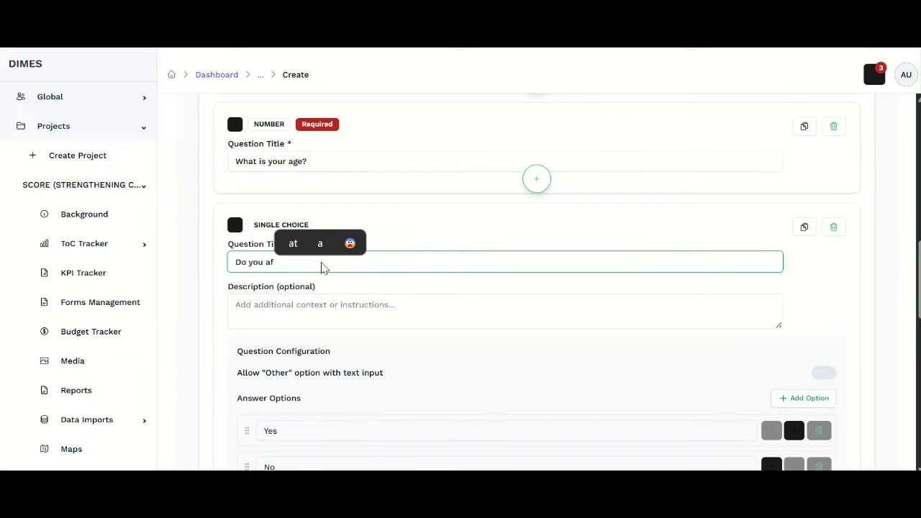
{"action": "key", "text": "BackSpace"}
{"action": "type", "text": "greee to"}
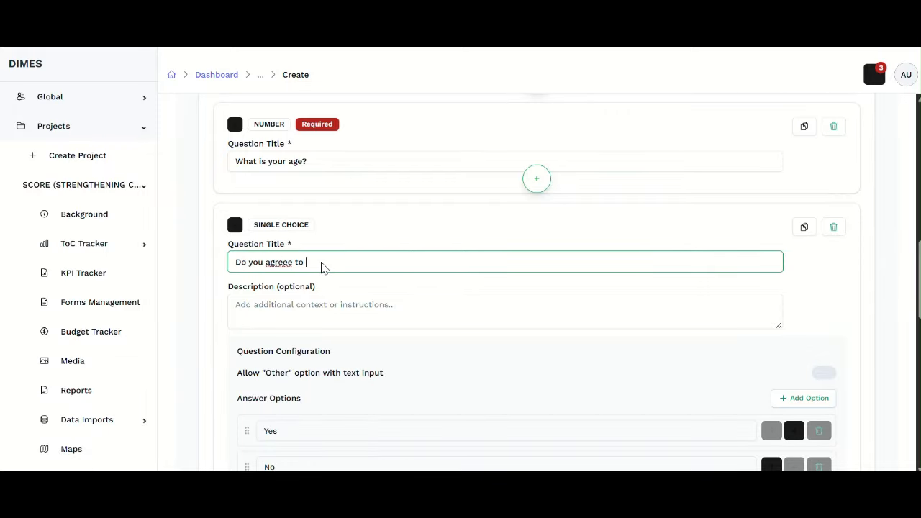
{"action": "key", "text": "BackSpace"}
{"action": "key", "text": "BackSpace"}
{"action": "key", "text": "BackSpace"}
{"action": "key", "text": "BackSpace"}
{"action": "key", "text": "BackSpace"}
{"action": "type", "text": "to p"}
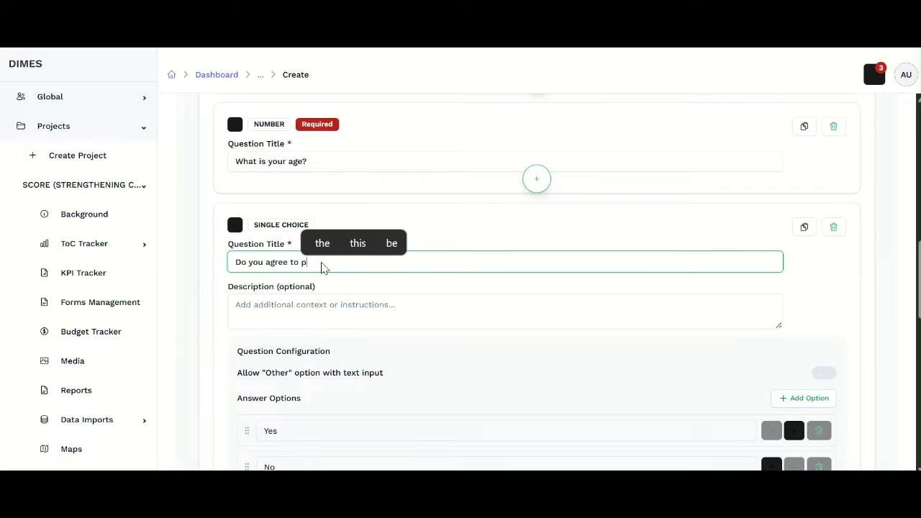
{"action": "type", "text": "articipate in th"}
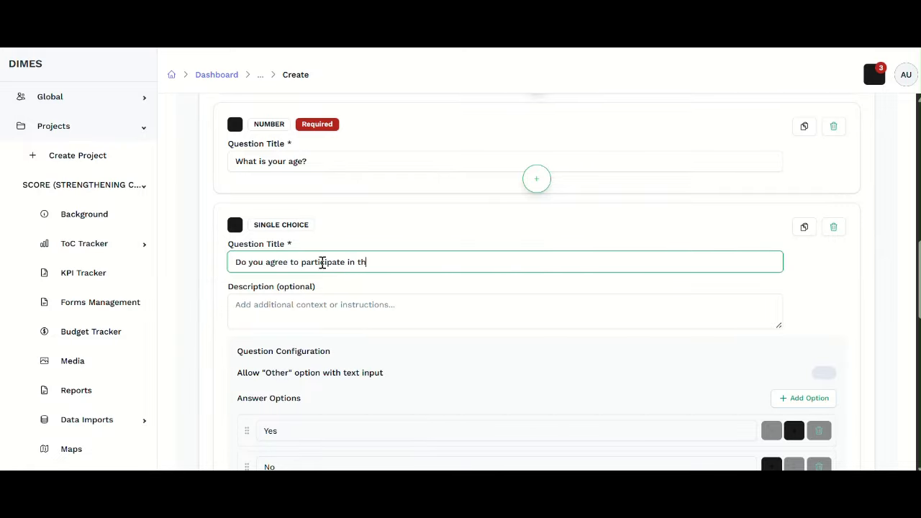
{"action": "type", "text": "e survey"}
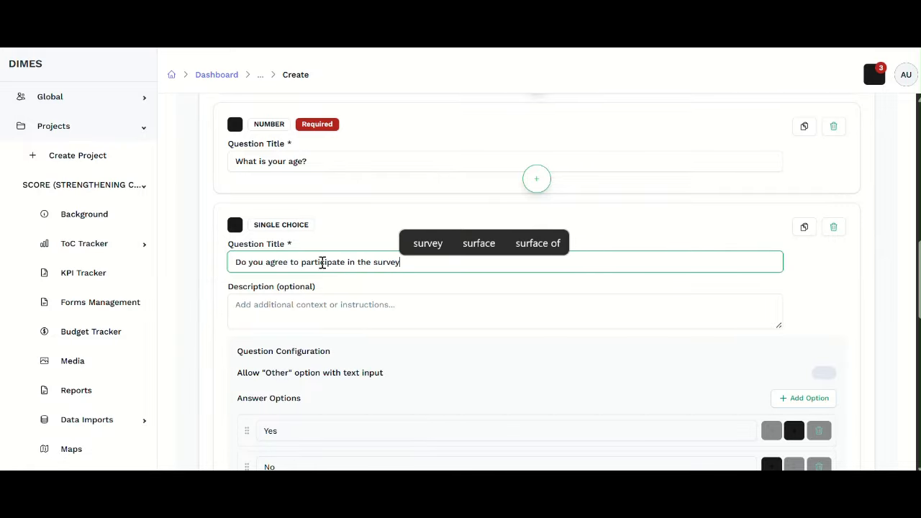
{"action": "type", "text": "?"}
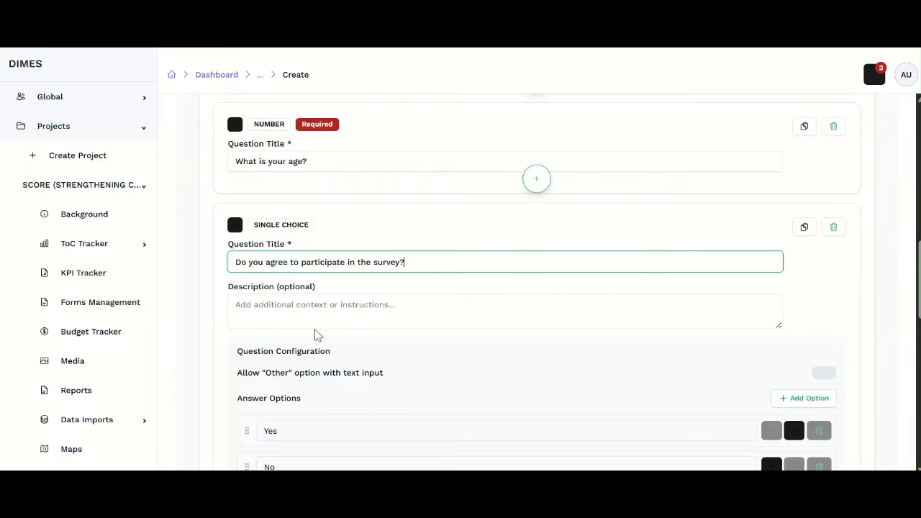
Move the "No" answer option above "Yes" in the survey participation question
{"action": "left_click", "coordinate": [300, 306]}
{"action": "scroll", "coordinate": [300, 306], "scroll_direction": "down", "scroll_amount": 3}
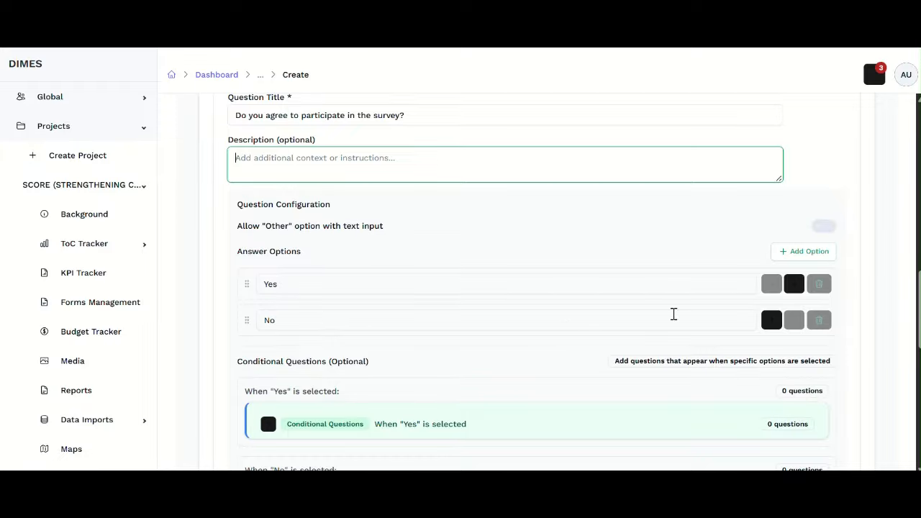
{"action": "scroll", "coordinate": [465, 270], "scroll_direction": "down", "scroll_amount": 2}
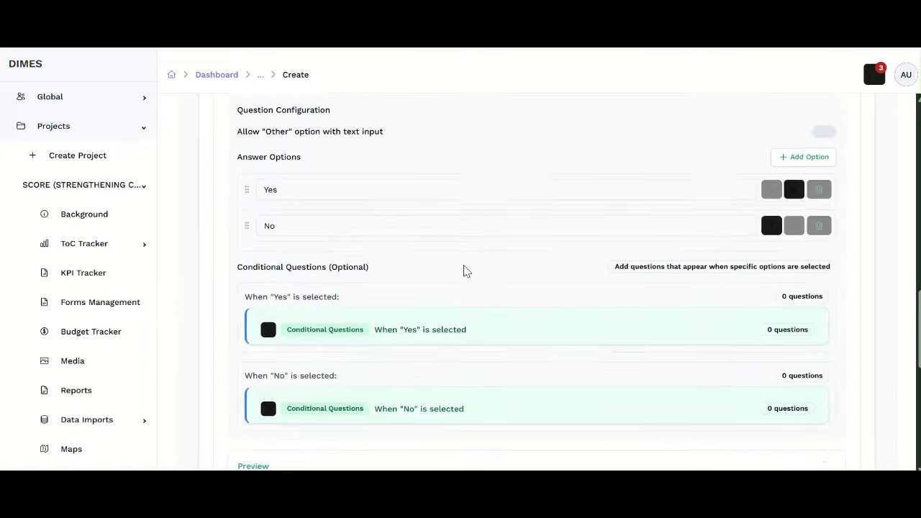
{"action": "scroll", "coordinate": [748, 237], "scroll_direction": "up", "scroll_amount": 1}
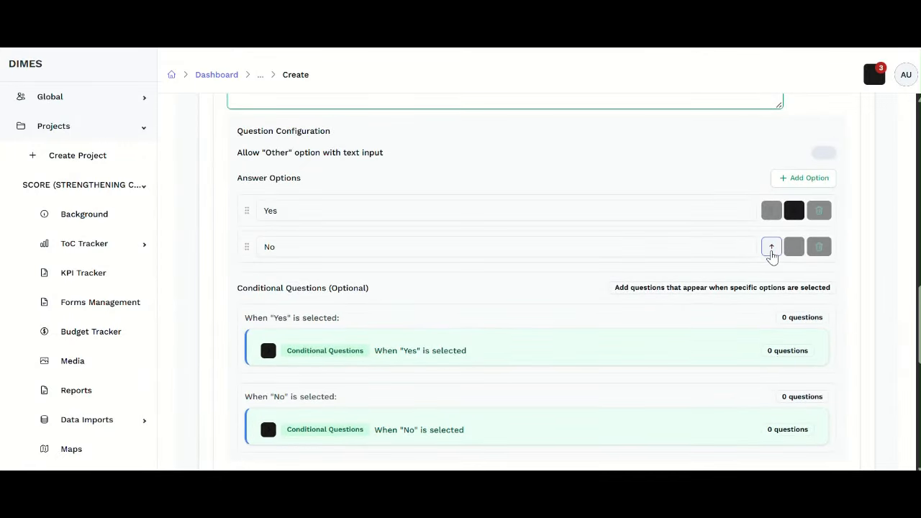
{"action": "scroll", "coordinate": [677, 321], "scroll_direction": "down", "scroll_amount": 1}
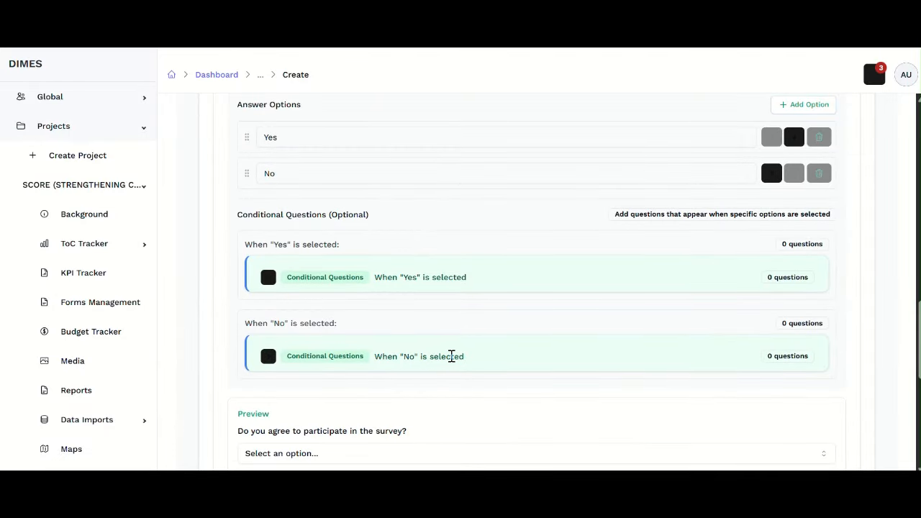
{"action": "scroll", "coordinate": [451, 356], "scroll_direction": "up", "scroll_amount": 1}
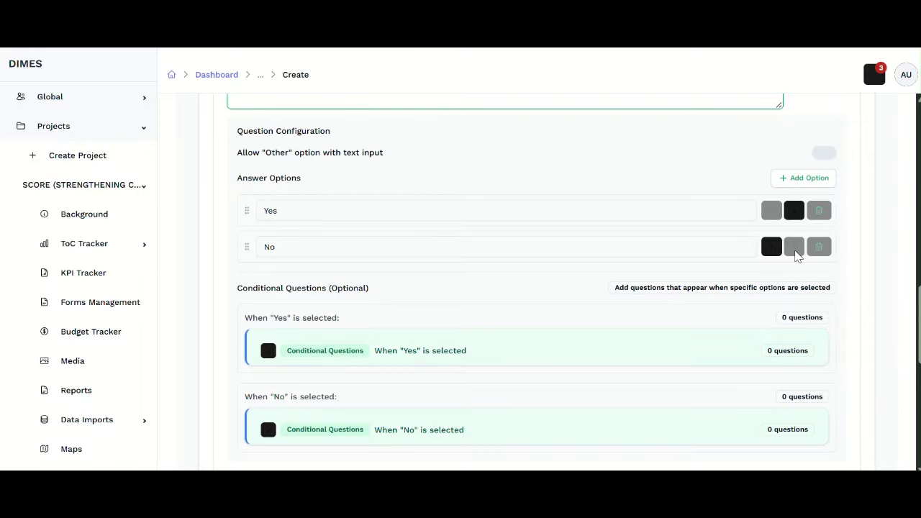
{"action": "scroll", "coordinate": [314, 214], "scroll_direction": "up", "scroll_amount": 1}
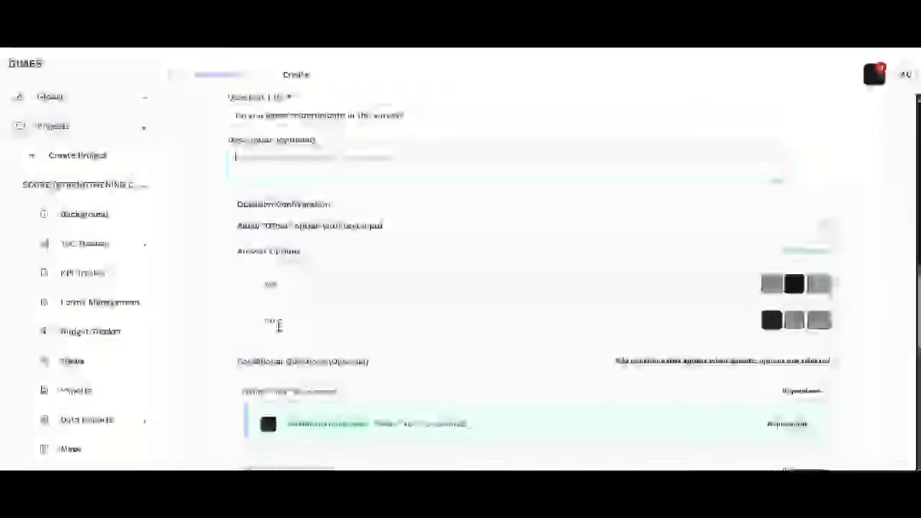
{"action": "left_click", "coordinate": [587, 325]}
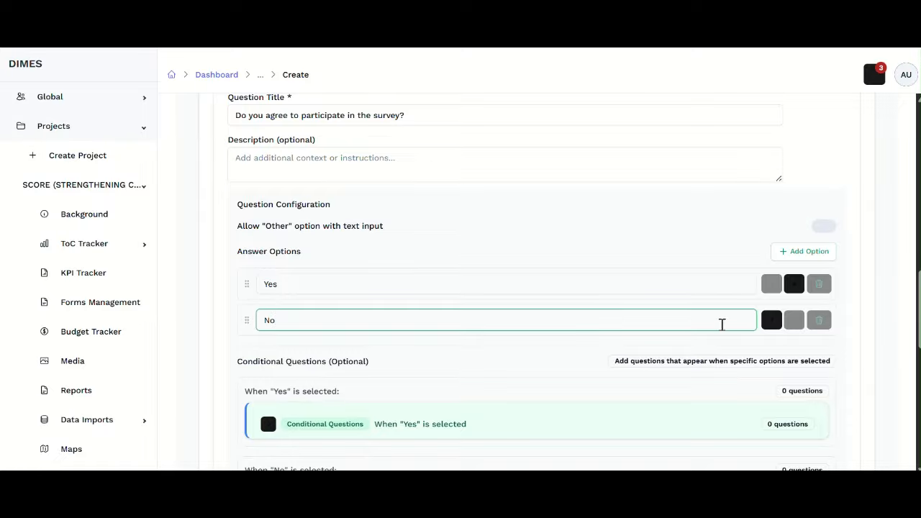
{"action": "left_click", "coordinate": [772, 321]}
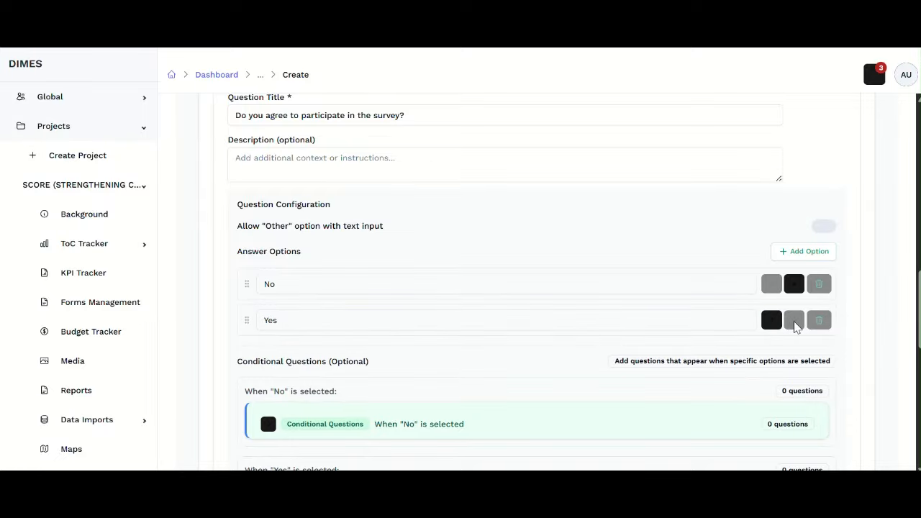
Add a third answer option to the participation question and delete it again
{"action": "scroll", "coordinate": [606, 293], "scroll_direction": "down", "scroll_amount": 1}
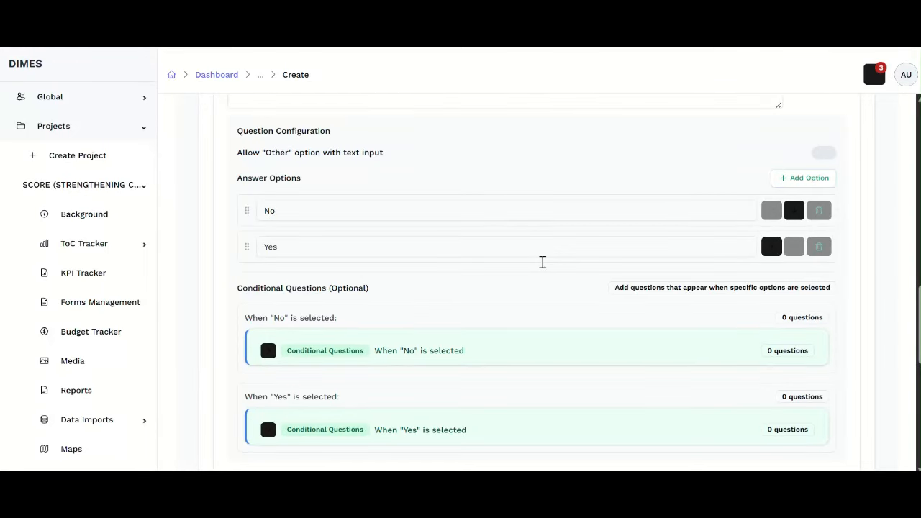
{"action": "scroll", "coordinate": [572, 313], "scroll_direction": "down", "scroll_amount": 1}
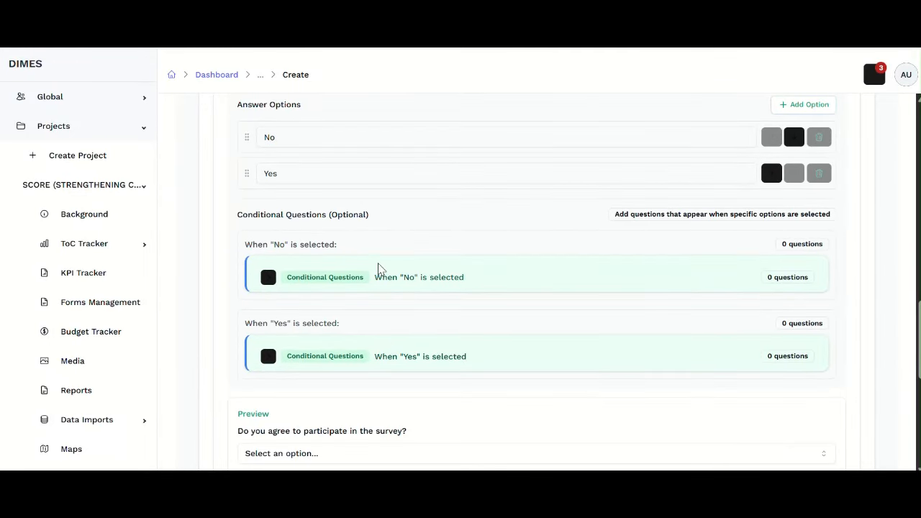
{"action": "scroll", "coordinate": [376, 267], "scroll_direction": "up", "scroll_amount": 1}
{"action": "left_click", "coordinate": [284, 246]}
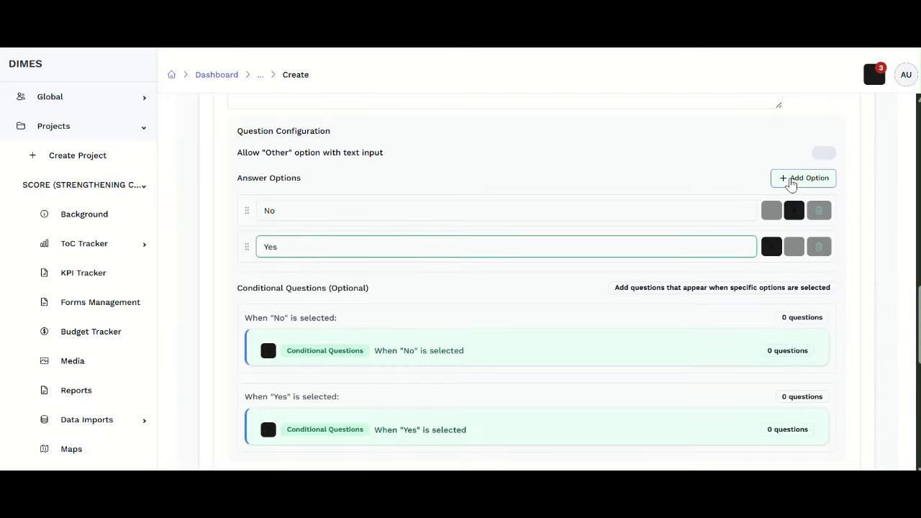
{"action": "left_click", "coordinate": [792, 182]}
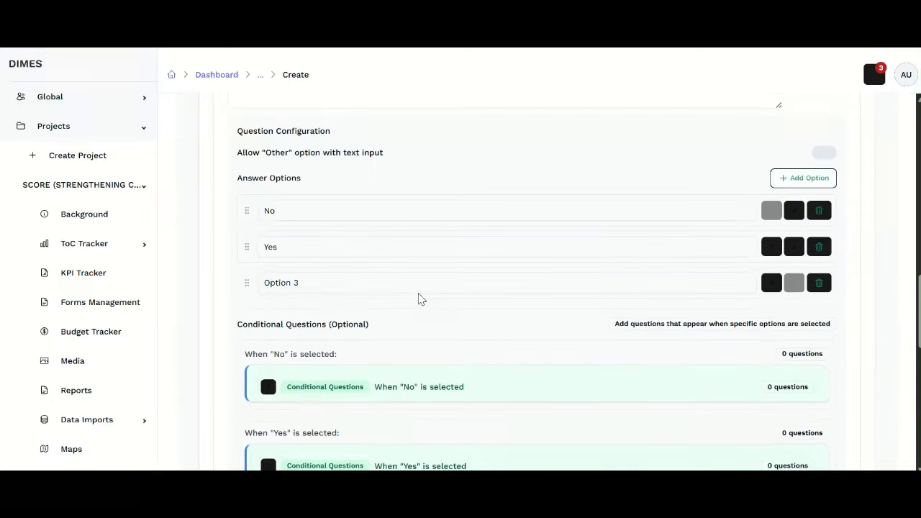
{"action": "left_click", "coordinate": [819, 284]}
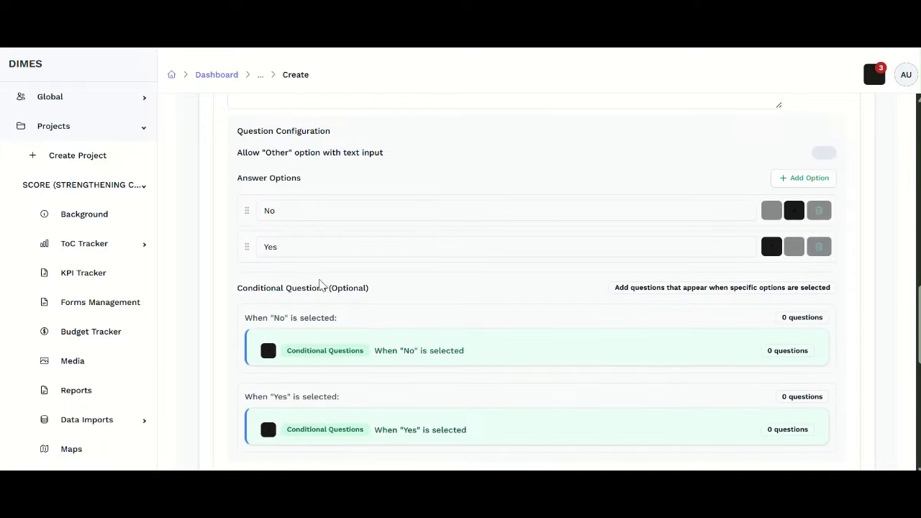
Add a Text Input conditional question for when "No" is selected in the participation question
{"action": "scroll", "coordinate": [281, 263], "scroll_direction": "down", "scroll_amount": 1}
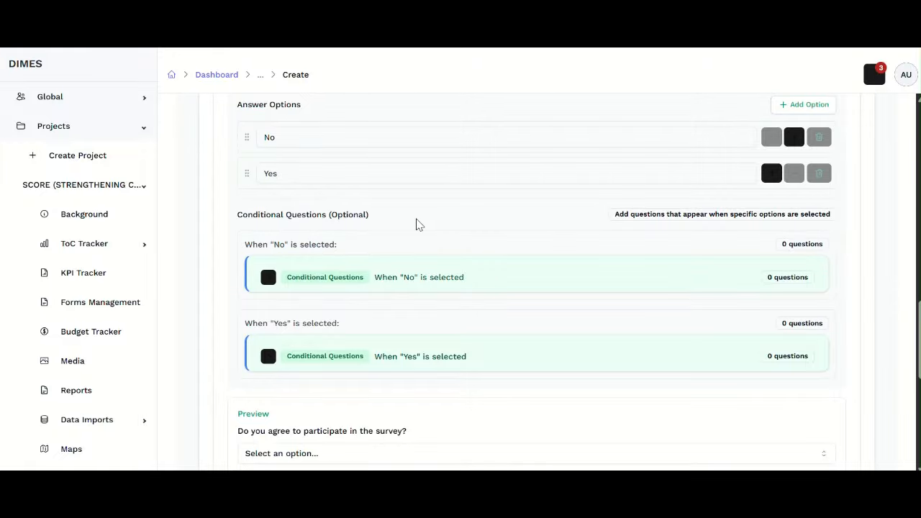
{"action": "scroll", "coordinate": [408, 216], "scroll_direction": "up", "scroll_amount": 1}
{"action": "scroll", "coordinate": [381, 201], "scroll_direction": "up", "scroll_amount": 1}
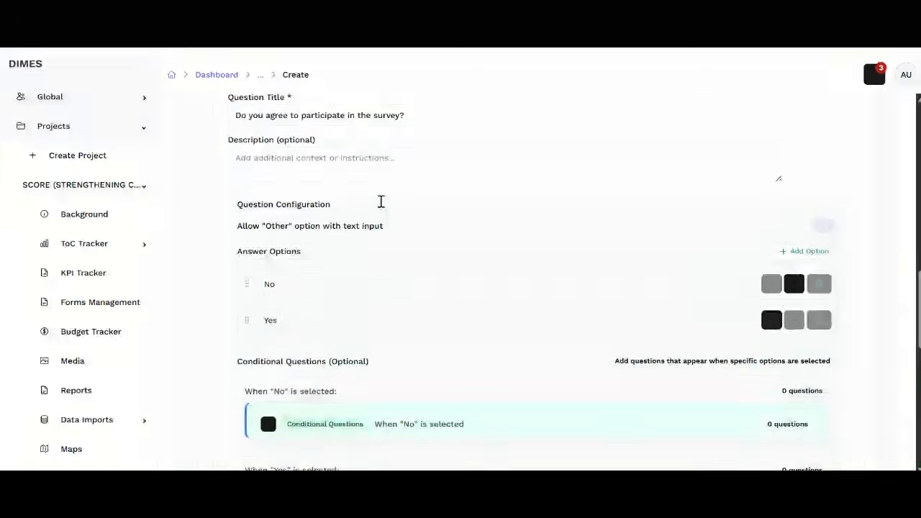
{"action": "scroll", "coordinate": [381, 205], "scroll_direction": "down", "scroll_amount": 2}
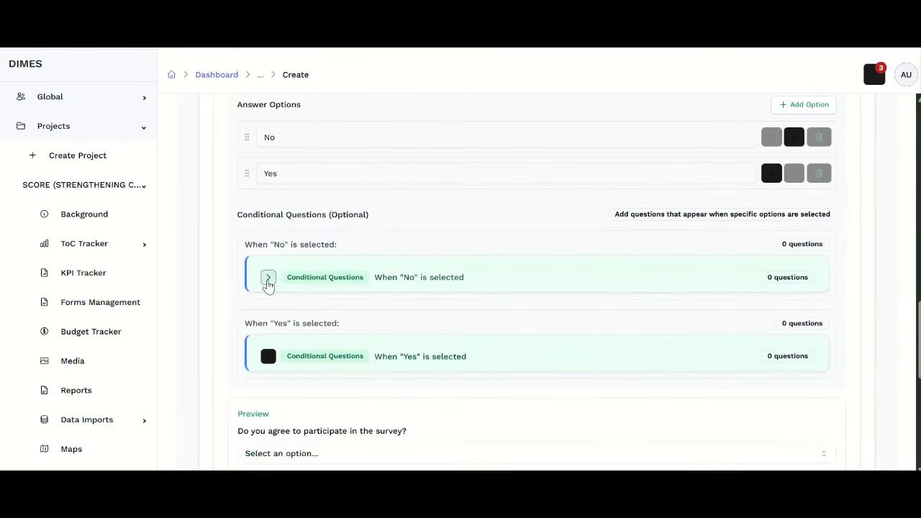
{"action": "left_click", "coordinate": [268, 280]}
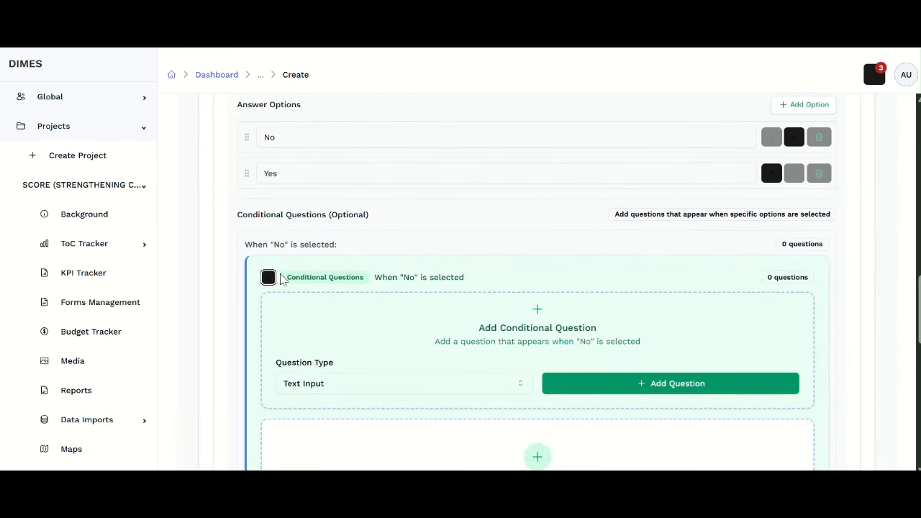
{"action": "scroll", "coordinate": [328, 258], "scroll_direction": "down", "scroll_amount": 1}
{"action": "left_click", "coordinate": [669, 312]}
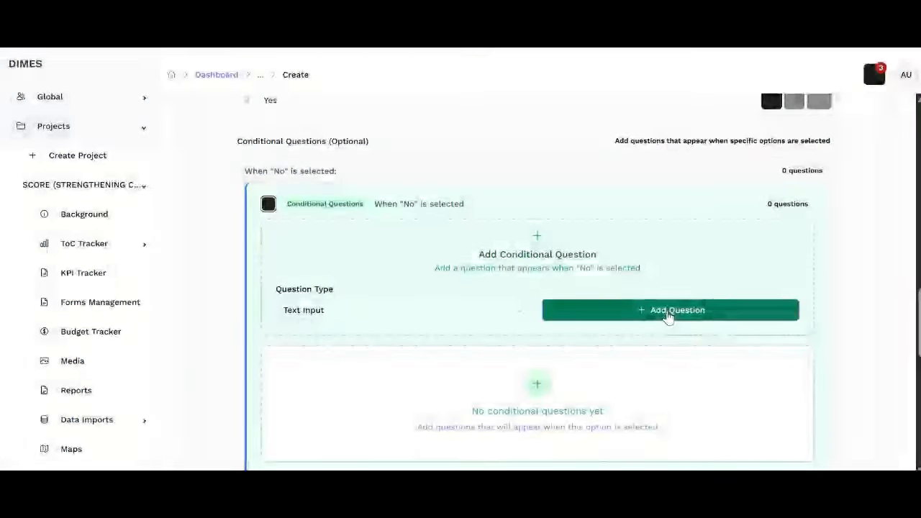
Title the conditional question "Please give a reason why you do not want to participate?" and collapse its details
{"action": "scroll", "coordinate": [424, 389], "scroll_direction": "down", "scroll_amount": 2}
{"action": "left_click", "coordinate": [349, 248]}
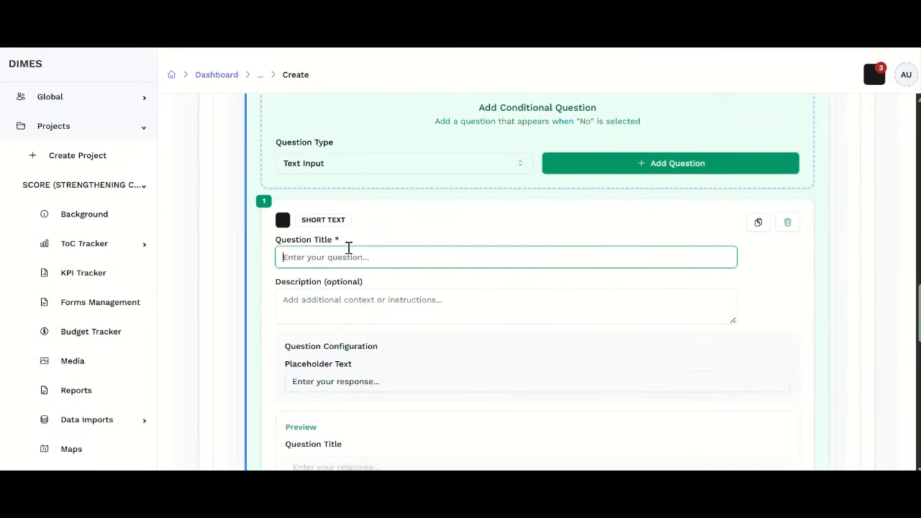
{"action": "type", "text": "Please gin"}
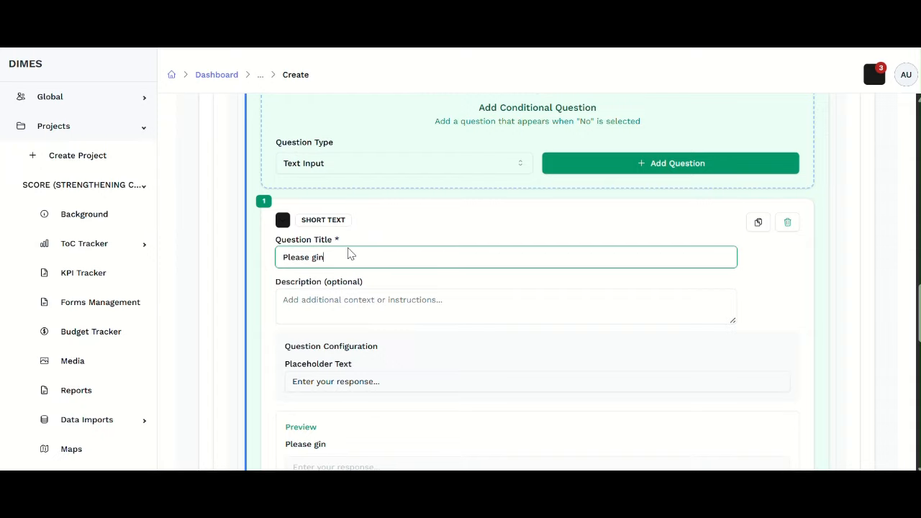
{"action": "key", "text": "BackSpace"}
{"action": "type", "text": "ve a reason why "}
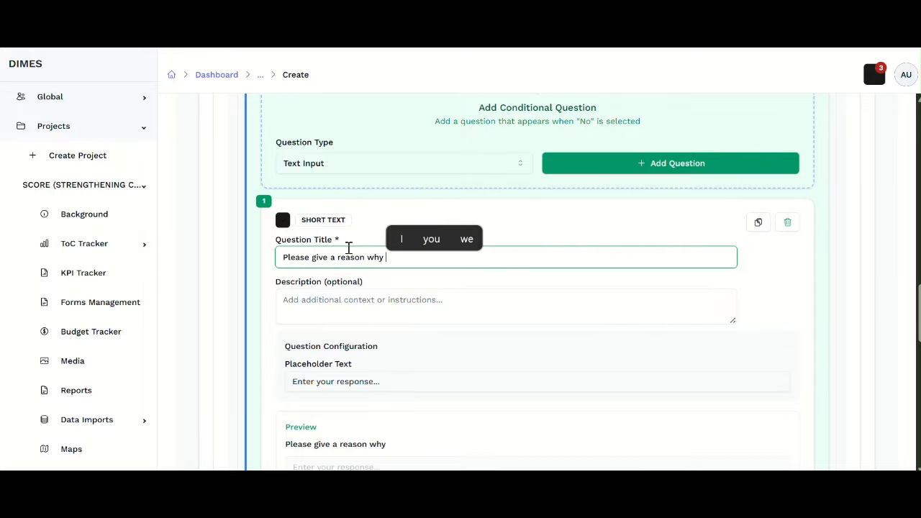
{"action": "type", "text": "you do not"}
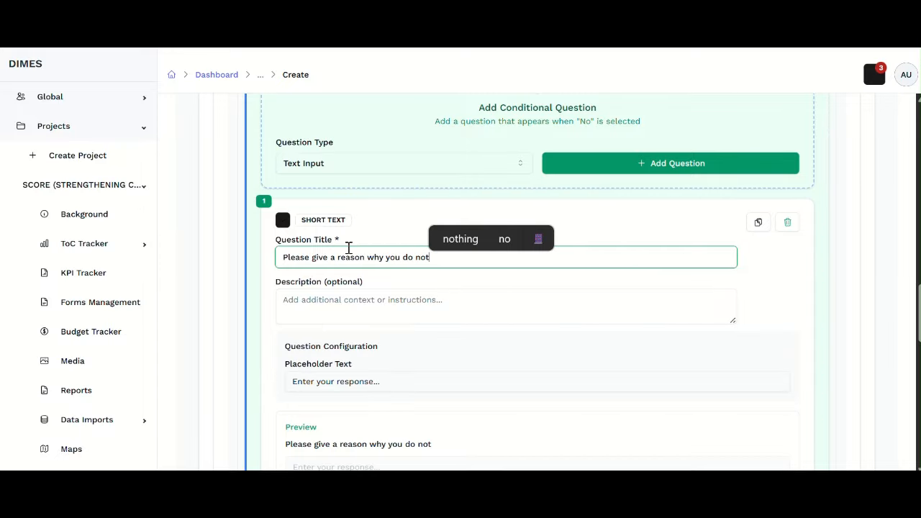
{"action": "type", "text": " want t"}
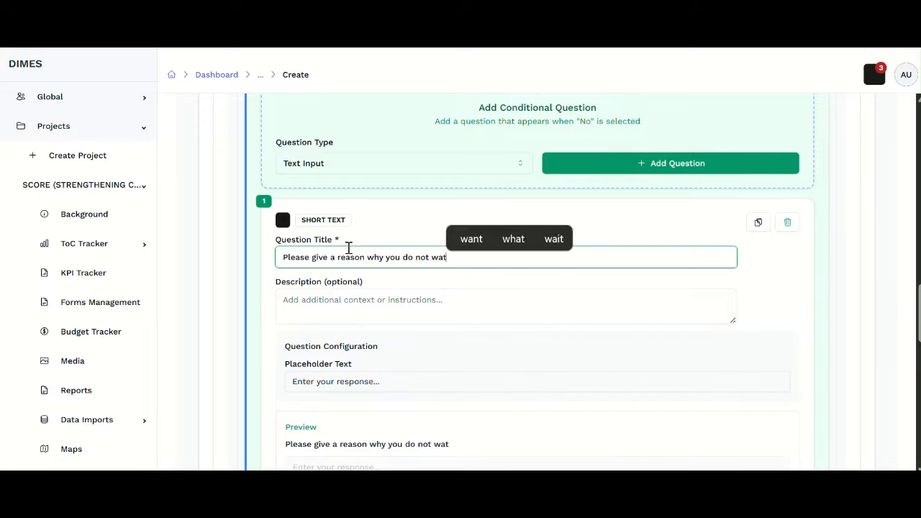
{"action": "type", "text": "rticipate"}
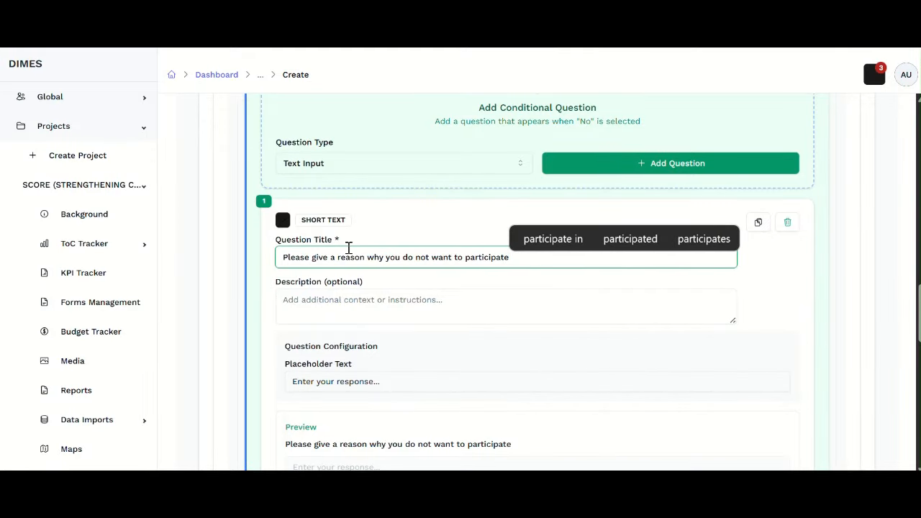
{"action": "type", "text": "?"}
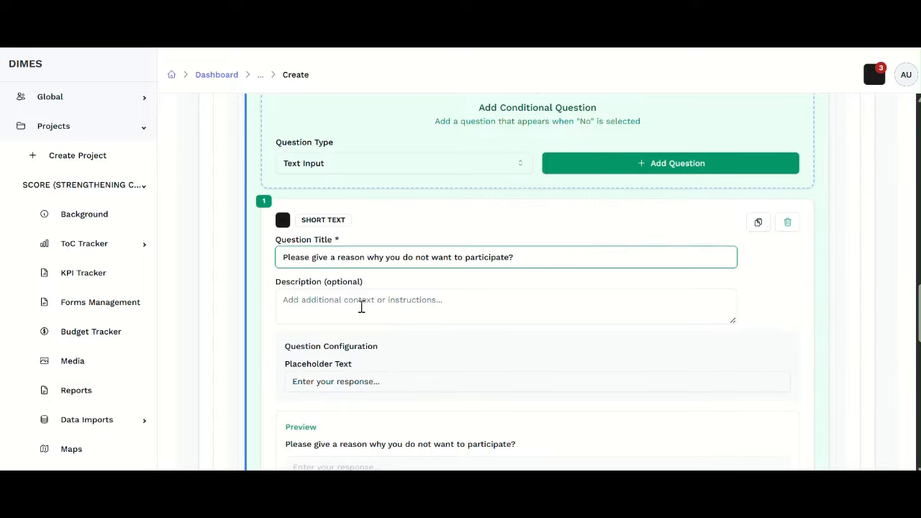
{"action": "scroll", "coordinate": [394, 355], "scroll_direction": "down", "scroll_amount": 2}
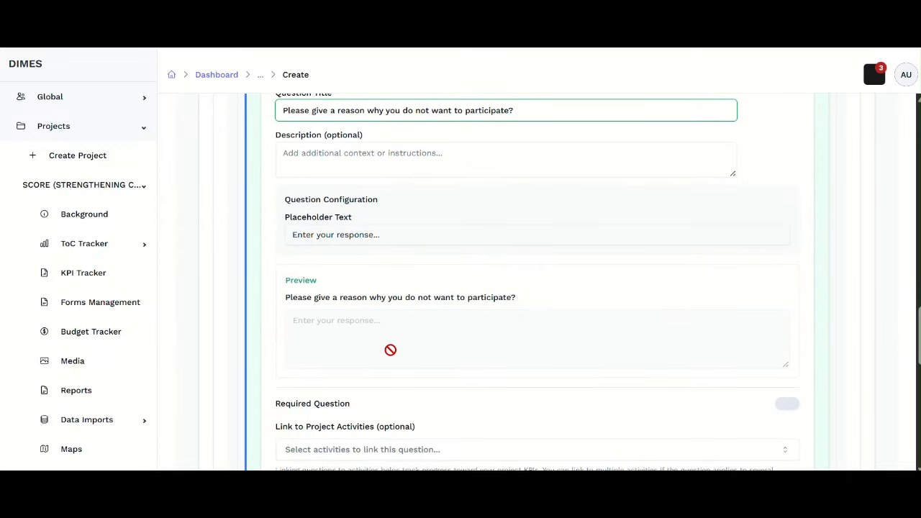
{"action": "scroll", "coordinate": [390, 349], "scroll_direction": "up", "scroll_amount": 3}
{"action": "left_click", "coordinate": [282, 293]}
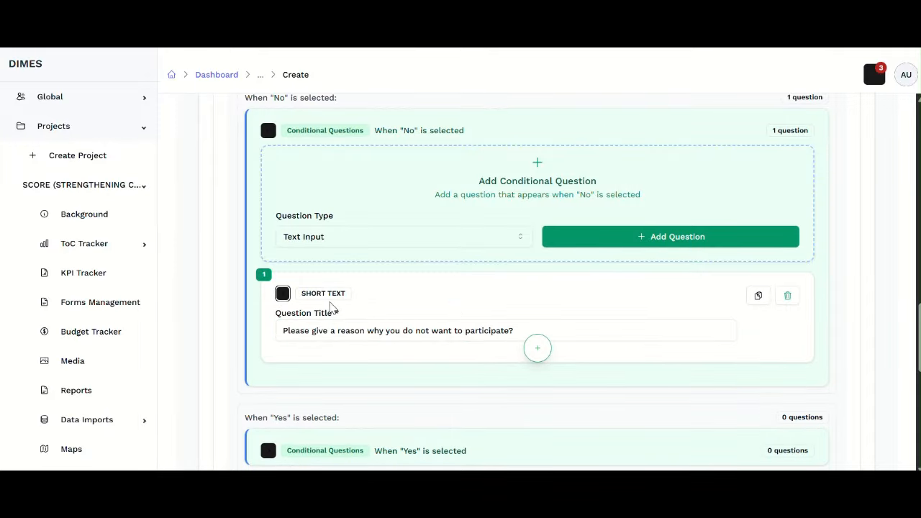
Review the participation question's conditional questions and remaining settings, along with the other questions in the Background Information section
{"action": "scroll", "coordinate": [339, 191], "scroll_direction": "up", "scroll_amount": 1}
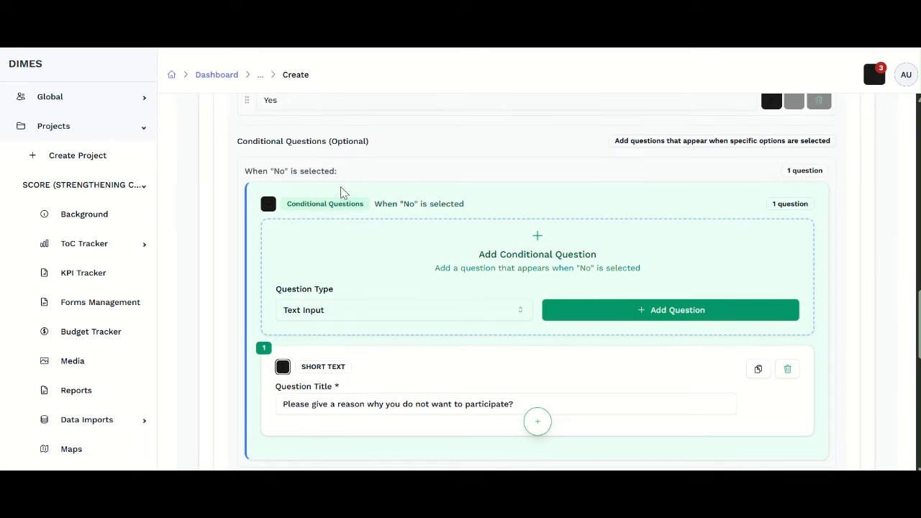
{"action": "scroll", "coordinate": [348, 226], "scroll_direction": "down", "scroll_amount": 2}
{"action": "scroll", "coordinate": [349, 225], "scroll_direction": "down", "scroll_amount": 1}
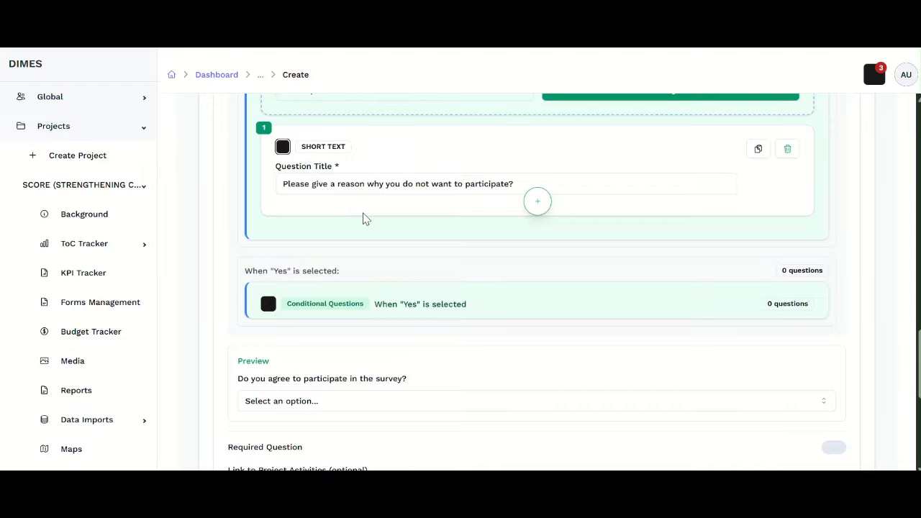
{"action": "scroll", "coordinate": [365, 227], "scroll_direction": "up", "scroll_amount": 6}
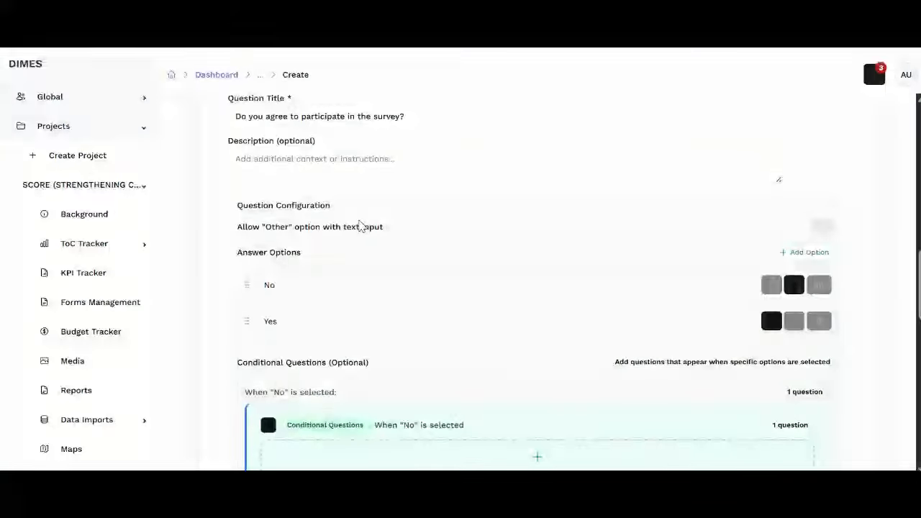
{"action": "scroll", "coordinate": [363, 226], "scroll_direction": "up", "scroll_amount": 1}
{"action": "scroll", "coordinate": [369, 222], "scroll_direction": "down", "scroll_amount": 8}
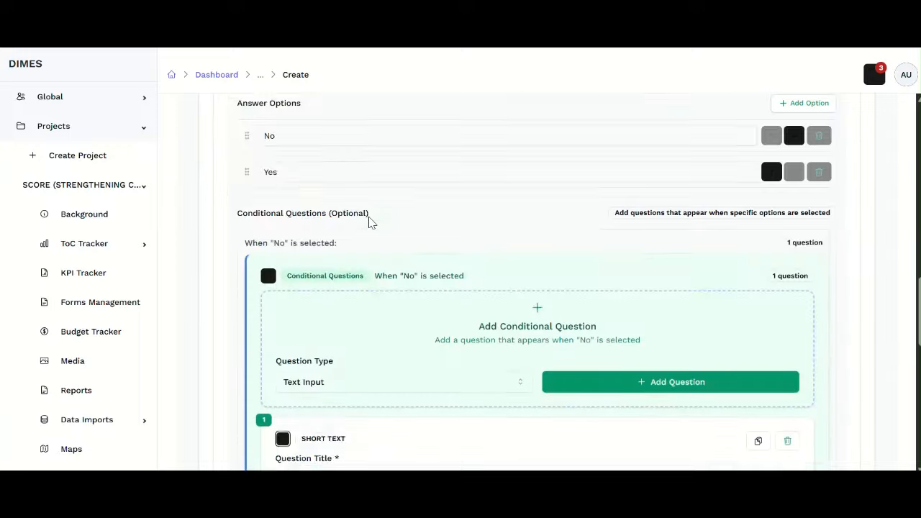
{"action": "scroll", "coordinate": [368, 223], "scroll_direction": "down", "scroll_amount": 1}
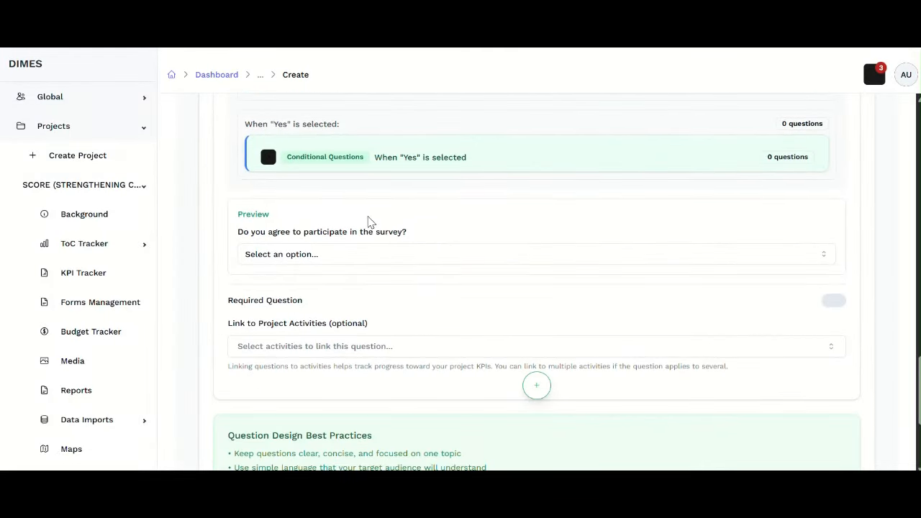
{"action": "scroll", "coordinate": [368, 222], "scroll_direction": "down", "scroll_amount": 2}
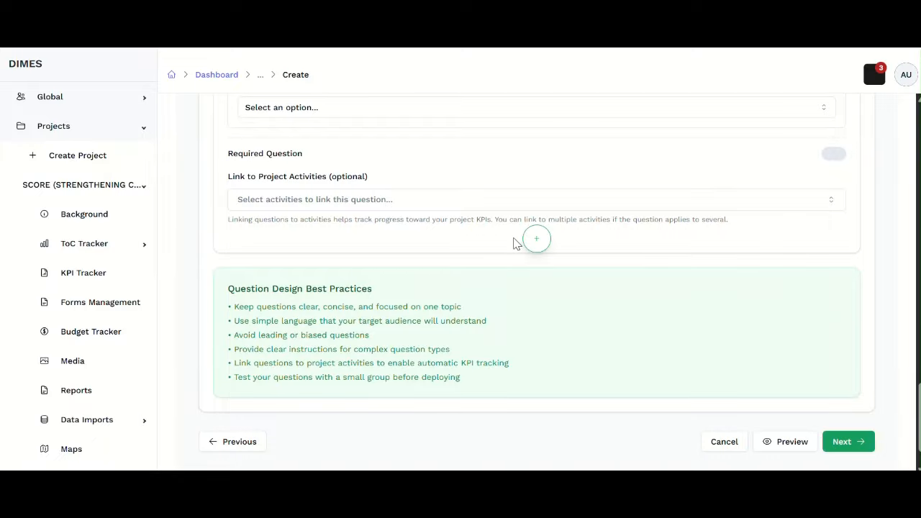
{"action": "scroll", "coordinate": [488, 219], "scroll_direction": "up", "scroll_amount": 5}
{"action": "scroll", "coordinate": [488, 220], "scroll_direction": "up", "scroll_amount": 10}
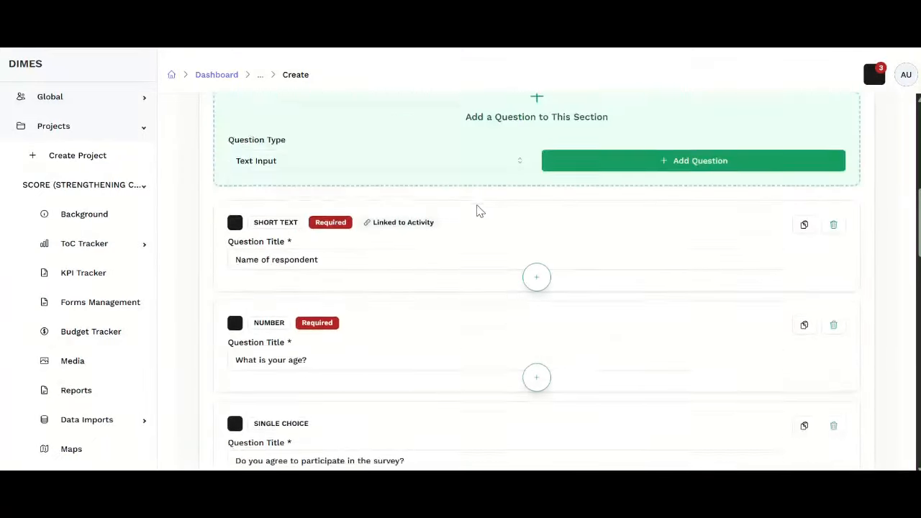
{"action": "scroll", "coordinate": [474, 214], "scroll_direction": "up", "scroll_amount": 1}
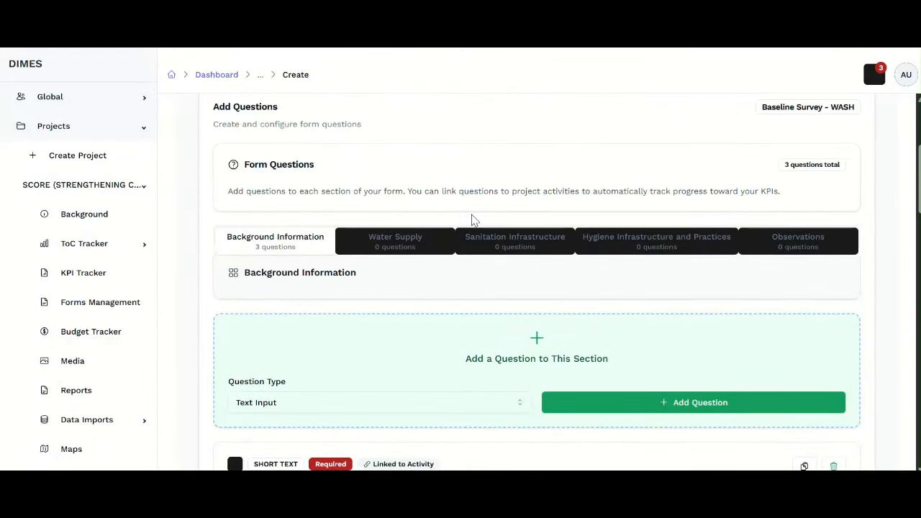
Add a Multiple Choice question to the Water Supply section
{"action": "left_click", "coordinate": [413, 244]}
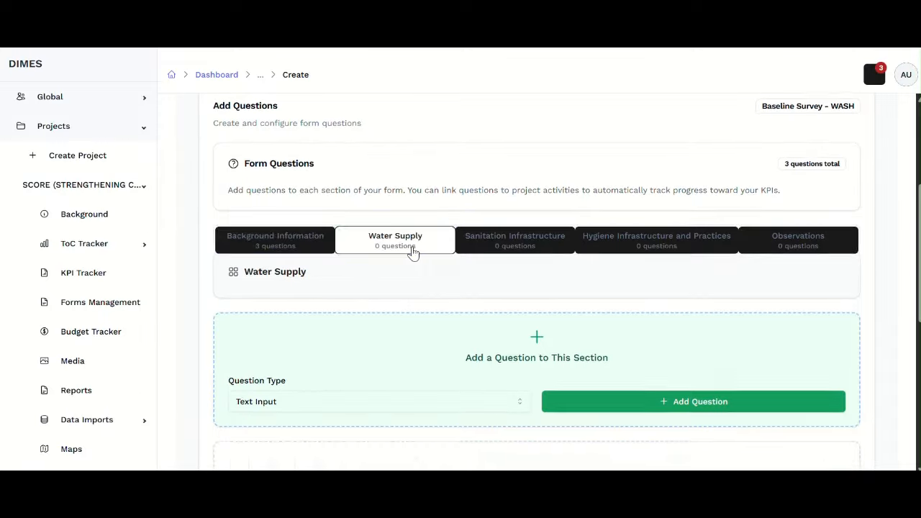
{"action": "scroll", "coordinate": [412, 252], "scroll_direction": "down", "scroll_amount": 5}
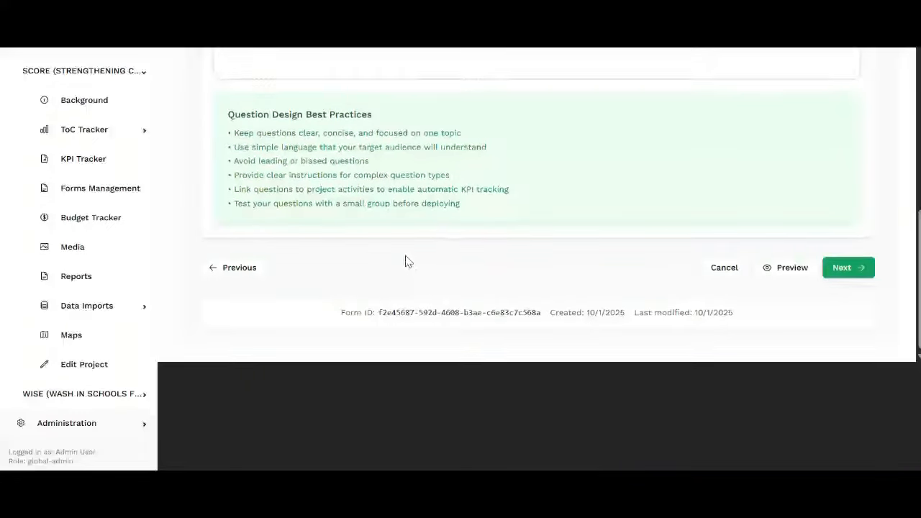
{"action": "scroll", "coordinate": [407, 263], "scroll_direction": "up", "scroll_amount": 4}
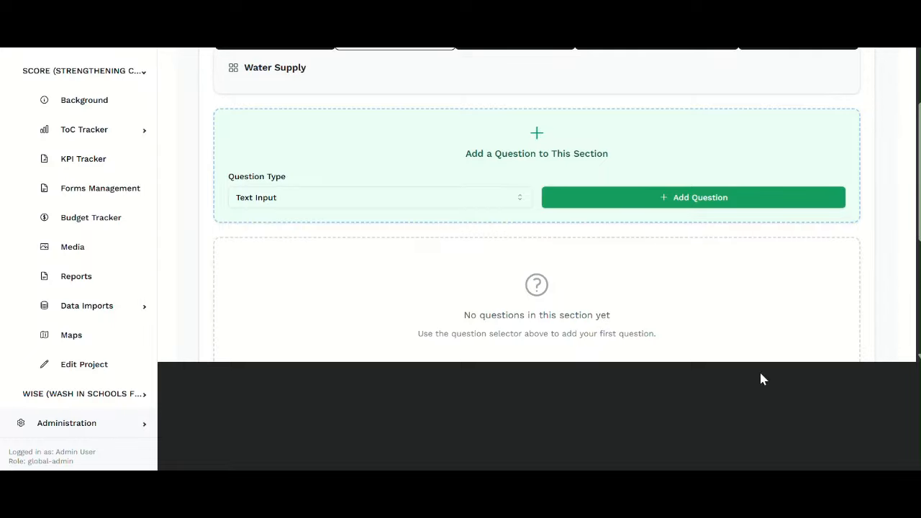
{"action": "scroll", "coordinate": [403, 389], "scroll_direction": "up", "scroll_amount": 2}
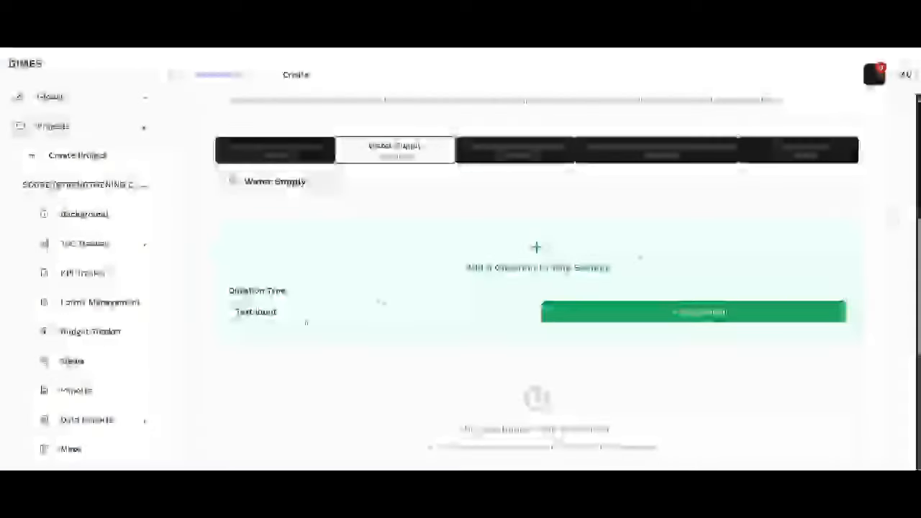
{"action": "left_click", "coordinate": [268, 310]}
{"action": "scroll", "coordinate": [282, 275], "scroll_direction": "down", "scroll_amount": 3}
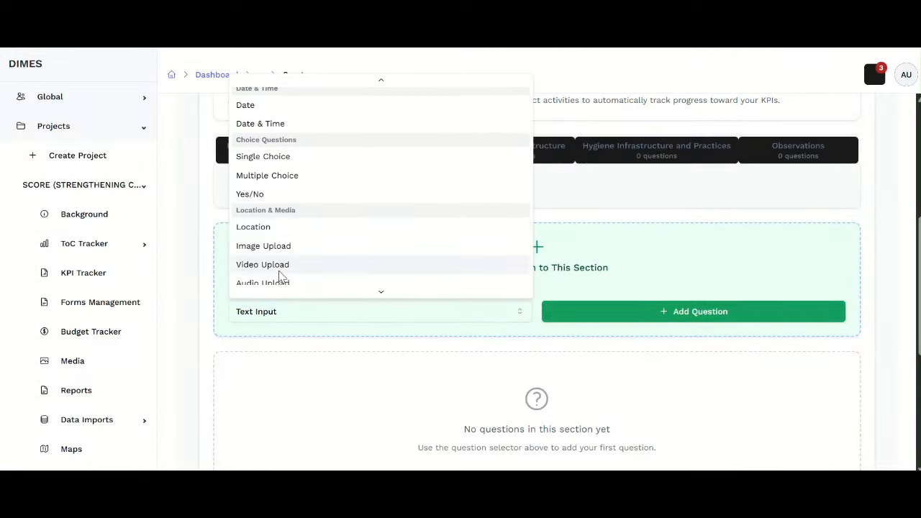
{"action": "left_click", "coordinate": [294, 174]}
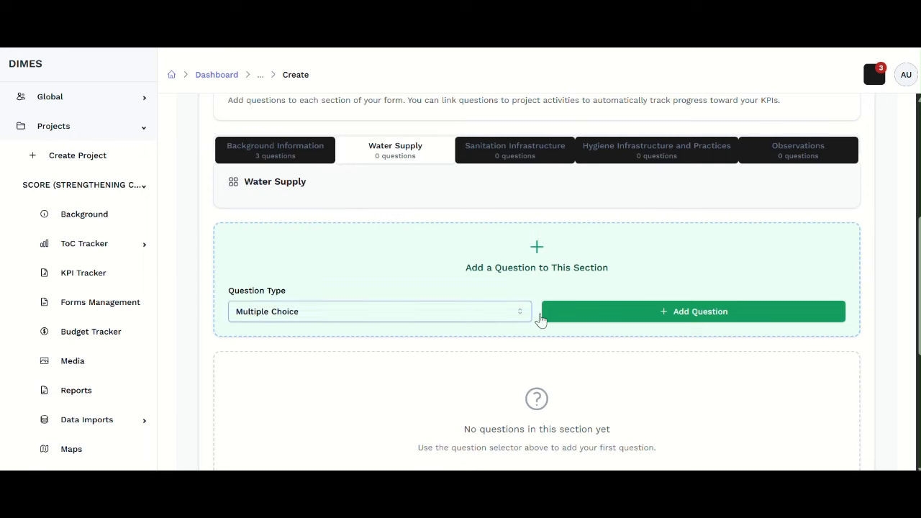
{"action": "left_click", "coordinate": [619, 319]}
Title the multiple choice question "What are your source of water?"
{"action": "left_click", "coordinate": [308, 262]}
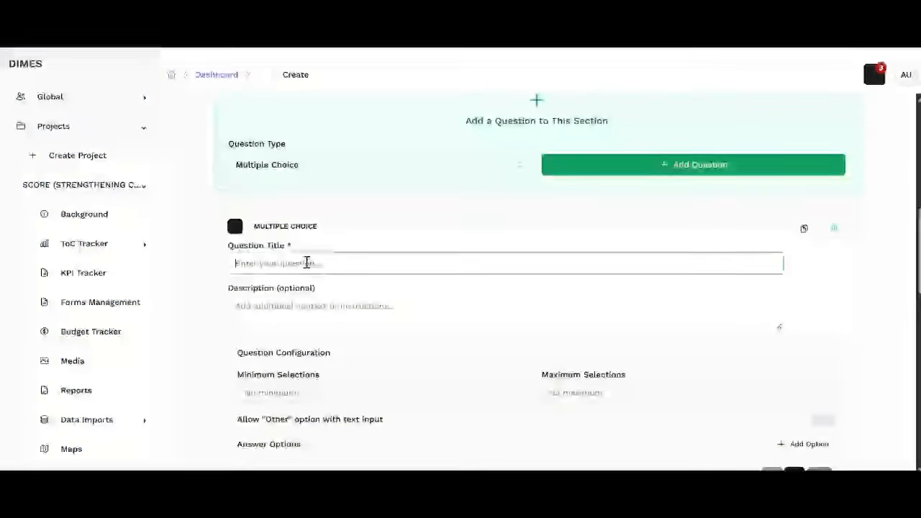
{"action": "type", "text": "What are "}
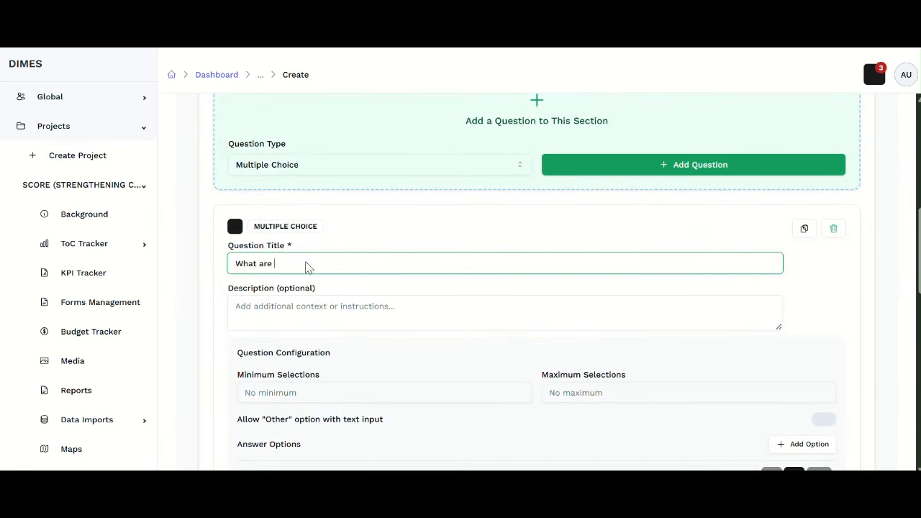
{"action": "type", "text": "your so"}
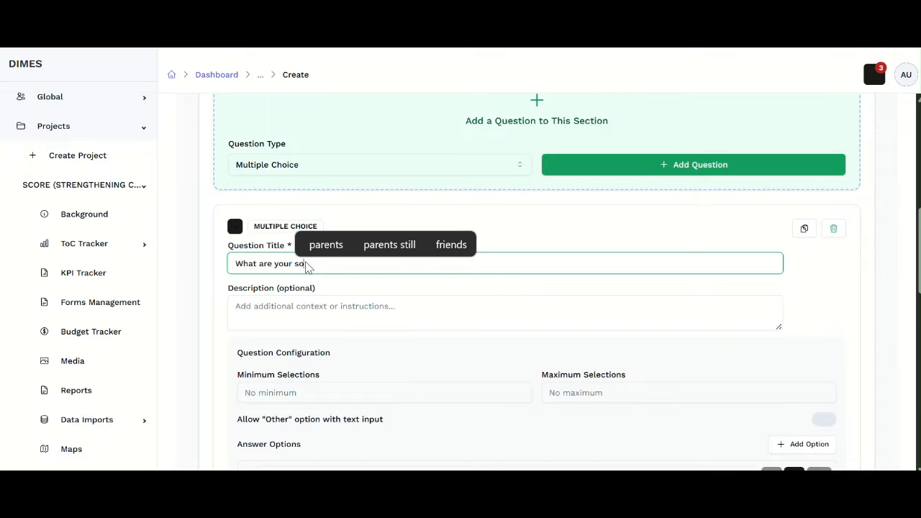
{"action": "type", "text": "urce of water?"}
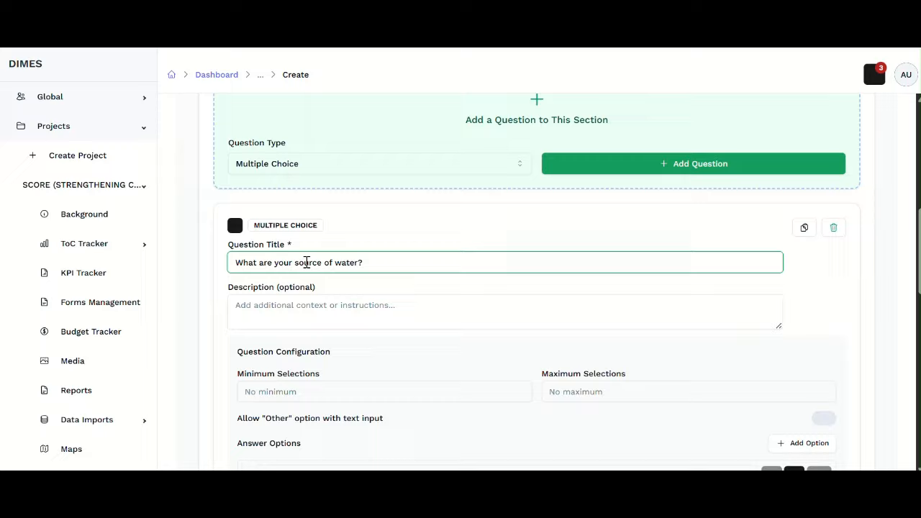
Name the water source question's first two answer options "Drilled borehole" and "Shallow well"
{"action": "scroll", "coordinate": [311, 268], "scroll_direction": "down", "scroll_amount": 1}
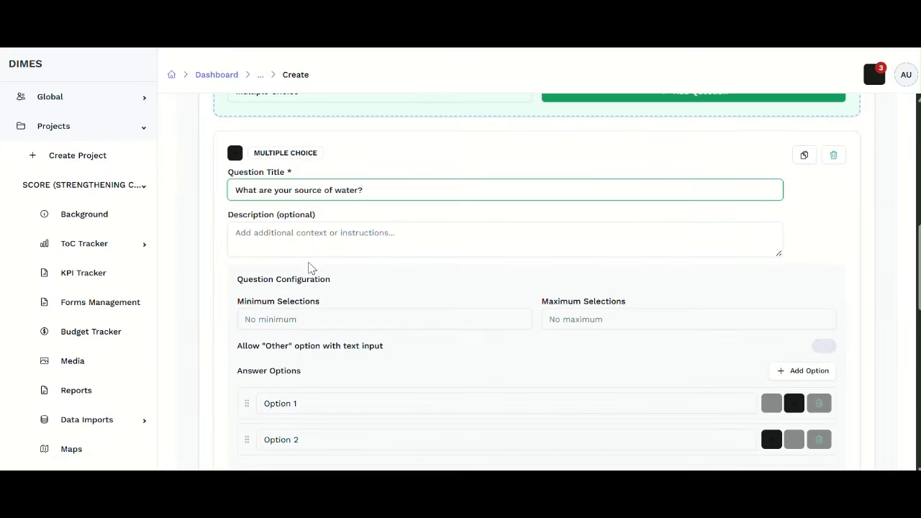
{"action": "scroll", "coordinate": [318, 296], "scroll_direction": "down", "scroll_amount": 1}
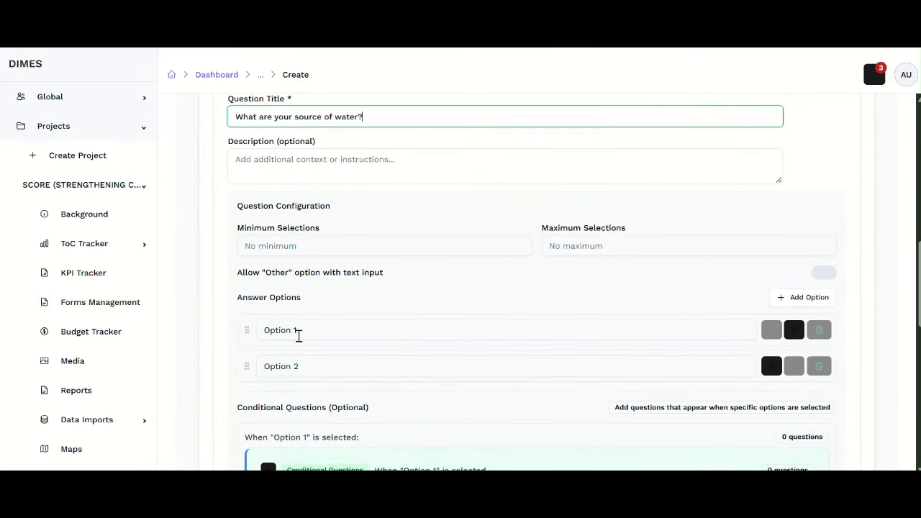
{"action": "left_click_drag", "start_coordinate": [298, 336], "coordinate": [231, 326]}
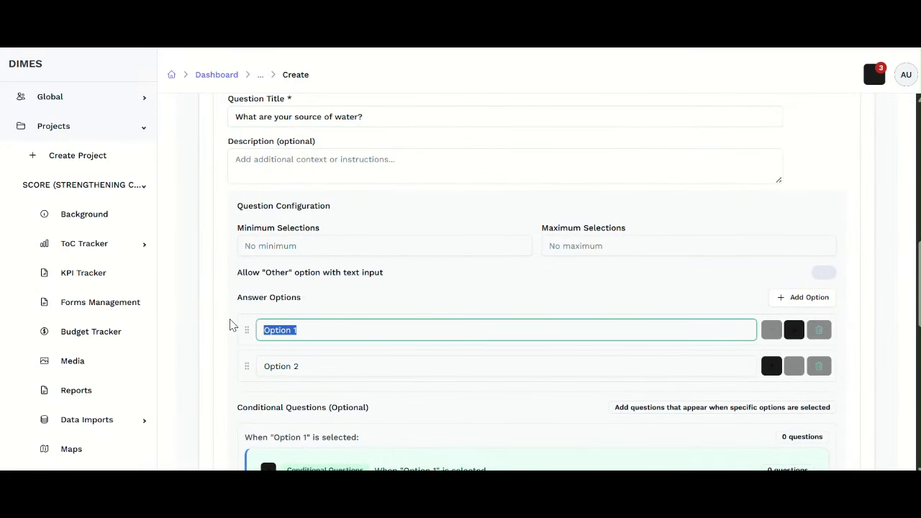
{"action": "type", "text": "Drilled n"}
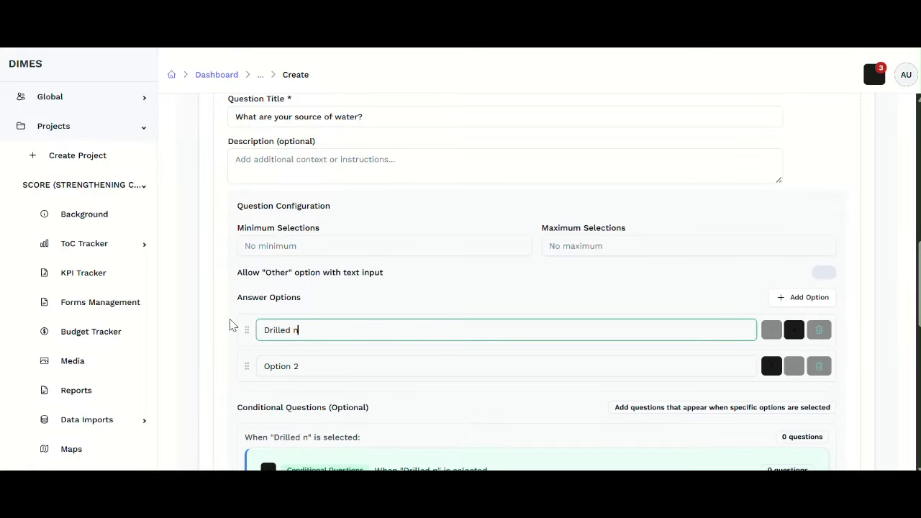
{"action": "key", "text": "BackSpace"}
{"action": "type", "text": "borehole"}
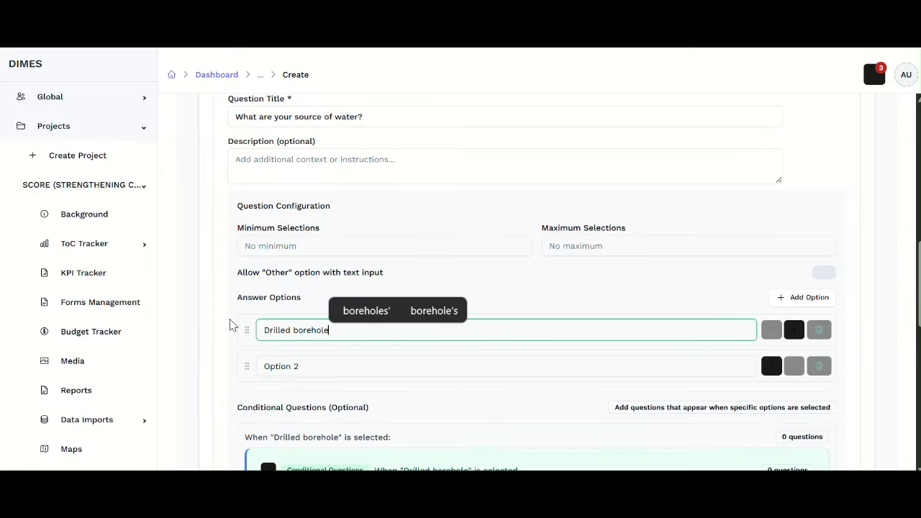
{"action": "left_click_drag", "start_coordinate": [321, 368], "coordinate": [263, 368]}
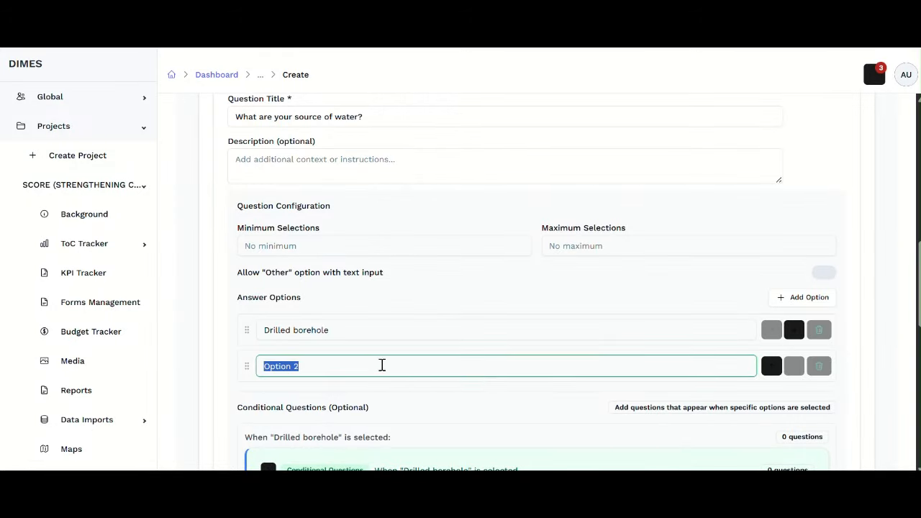
{"action": "scroll", "coordinate": [354, 350], "scroll_direction": "down", "scroll_amount": 4}
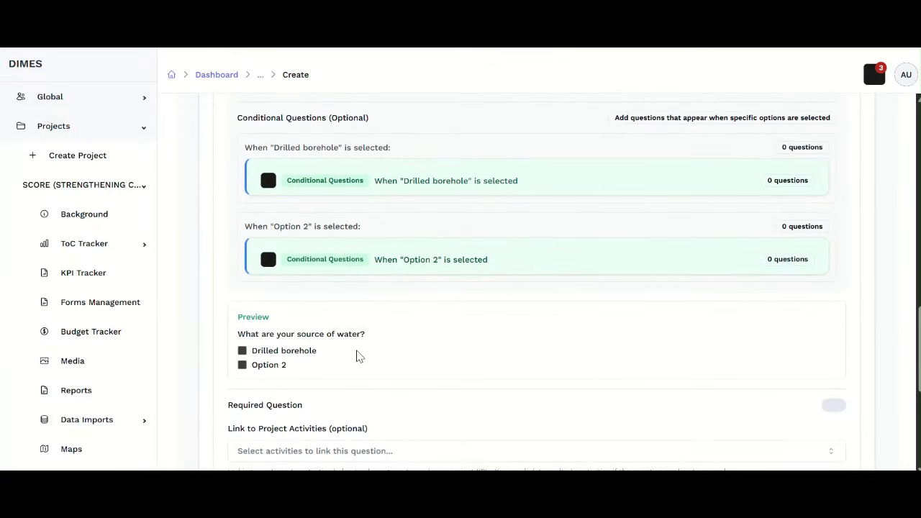
{"action": "scroll", "coordinate": [352, 352], "scroll_direction": "up", "scroll_amount": 4}
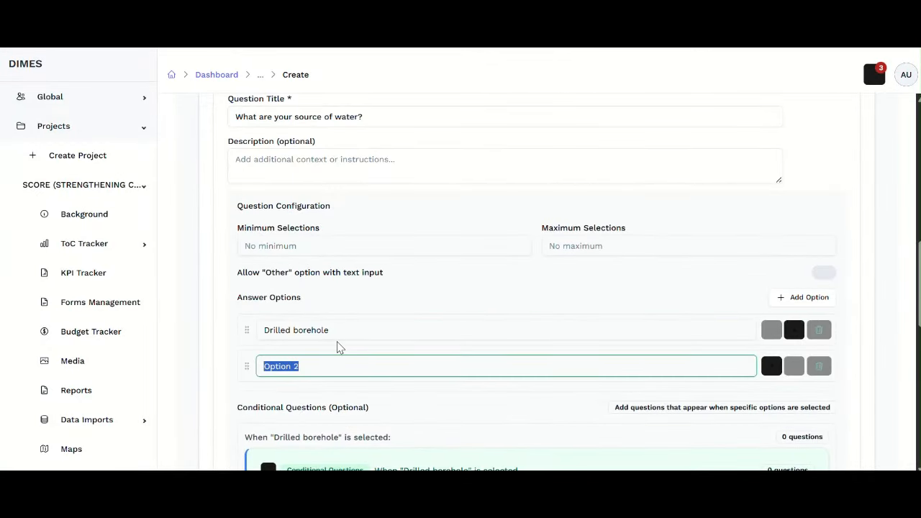
{"action": "type", "text": "Shallow well"}
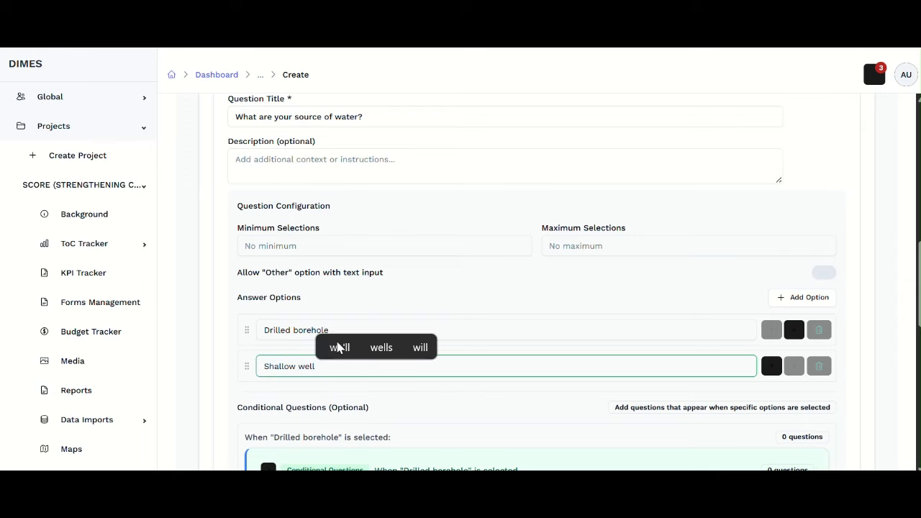
Add a third answer option to the water source question named "Piped water into home"
{"action": "left_click", "coordinate": [784, 295]}
{"action": "scroll", "coordinate": [421, 319], "scroll_direction": "down", "scroll_amount": 2}
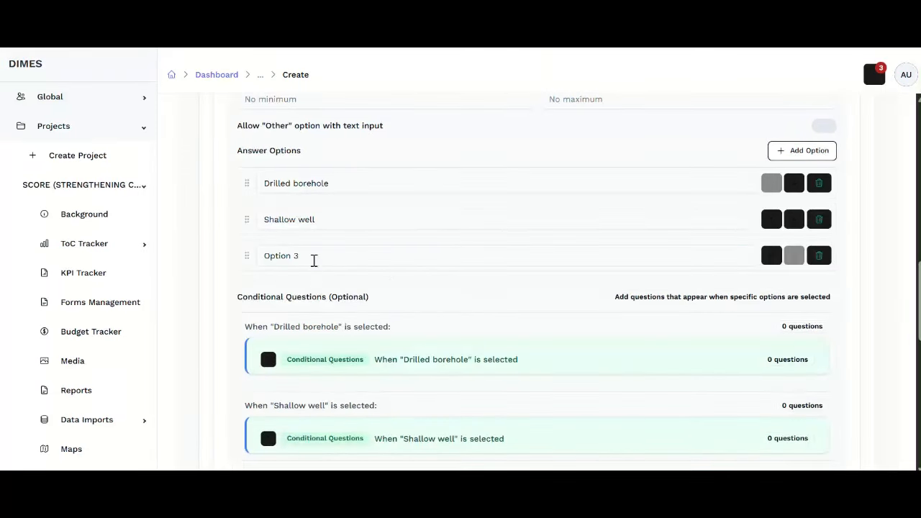
{"action": "left_click_drag", "start_coordinate": [312, 257], "coordinate": [248, 256]}
{"action": "type", "text": "Pip"}
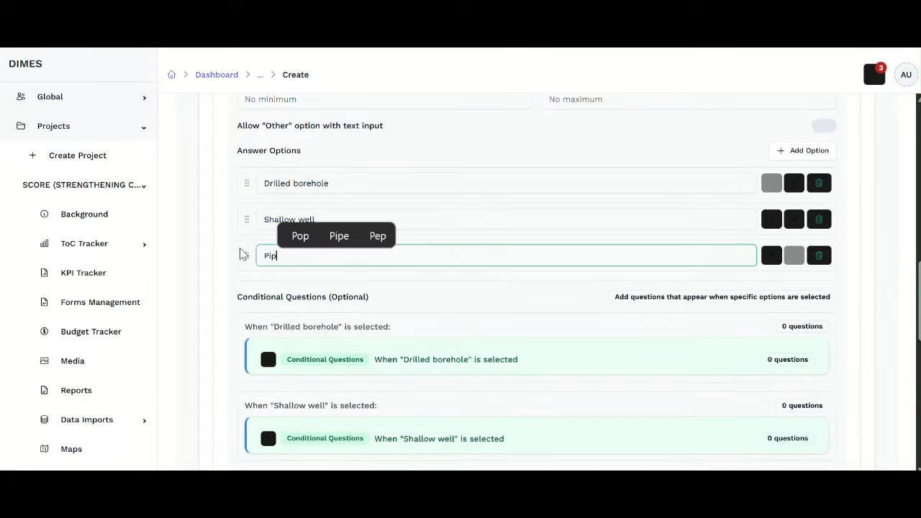
{"action": "type", "text": "ed w"}
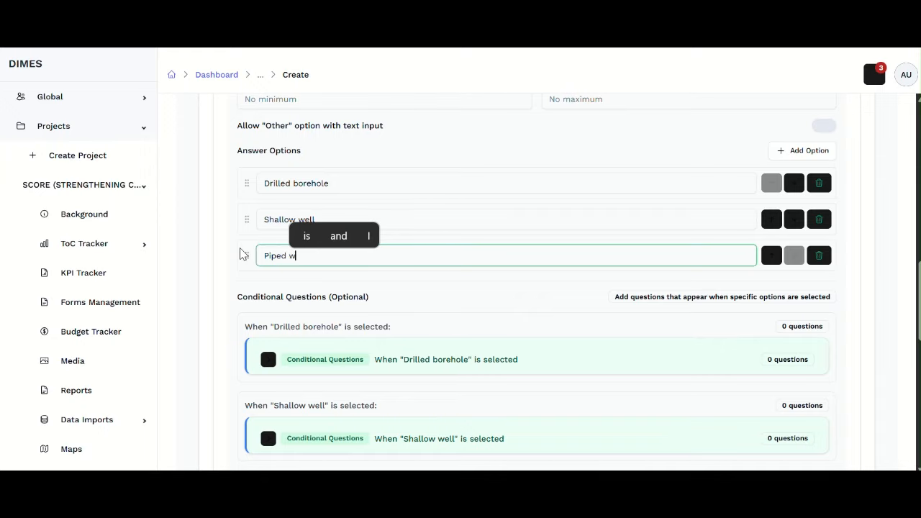
{"action": "type", "text": "ater into"}
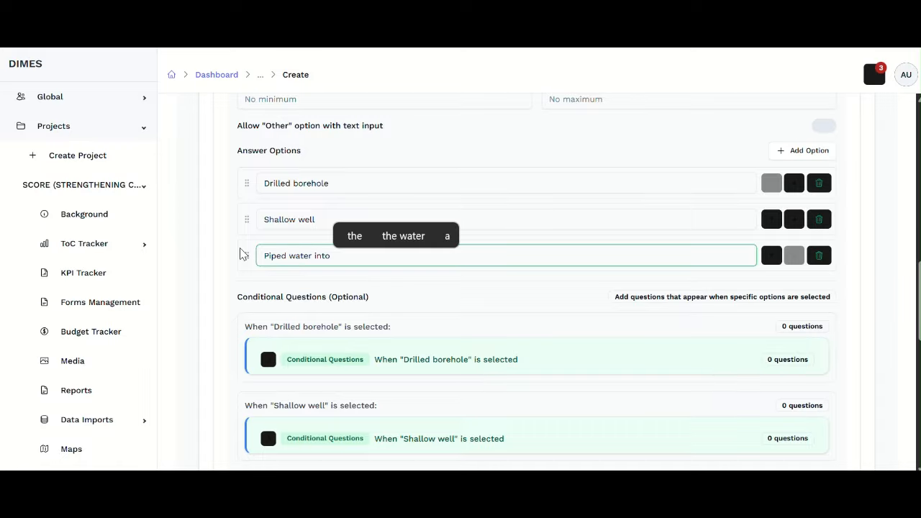
{"action": "type", "text": " home"}
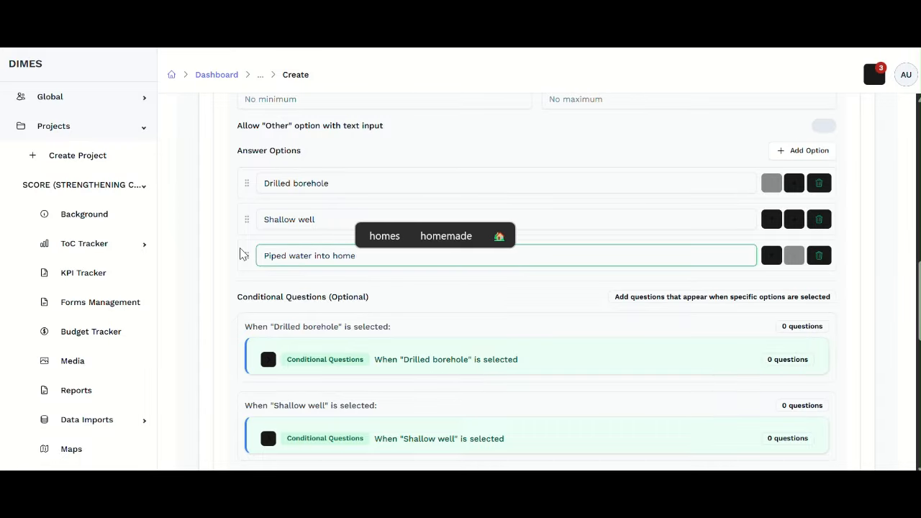
Add a fourth answer option to the water source question named "River or stream"
{"action": "left_click", "coordinate": [795, 150]}
{"action": "left_click", "coordinate": [298, 291]}
{"action": "left_click_drag", "start_coordinate": [298, 291], "coordinate": [232, 294]}
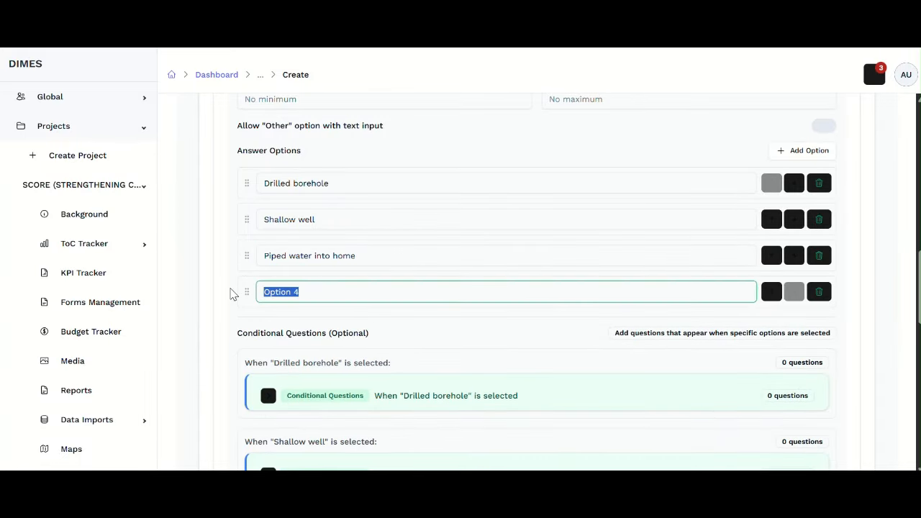
{"action": "type", "text": "River"}
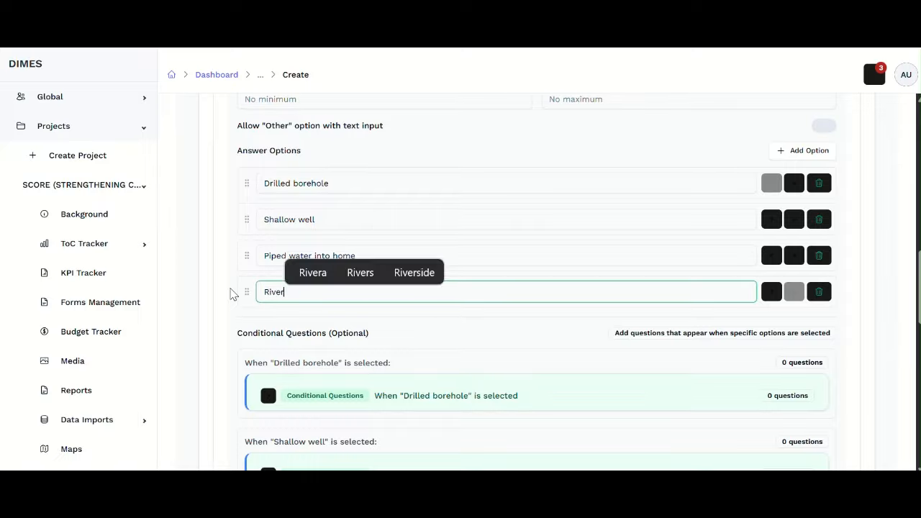
{"action": "type", "text": " or stream"}
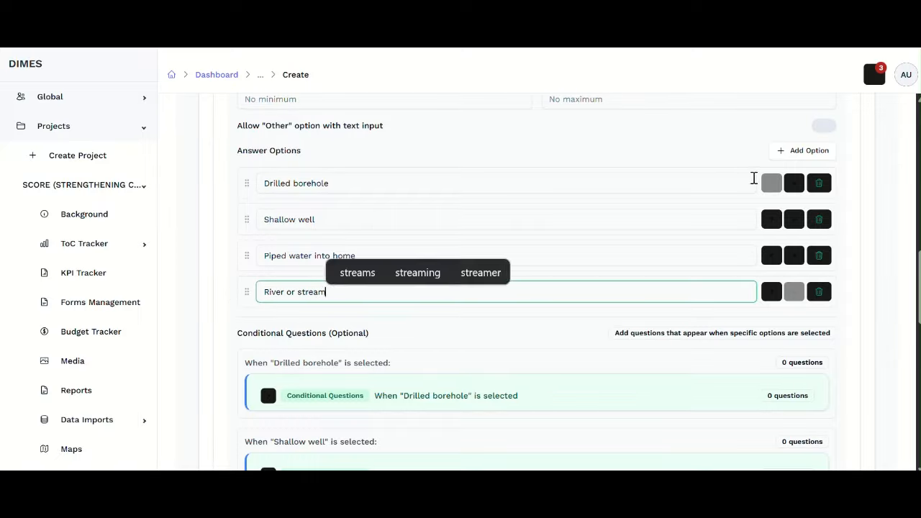
Add a fifth answer option to the water source question named "Spring"
{"action": "left_click", "coordinate": [799, 156]}
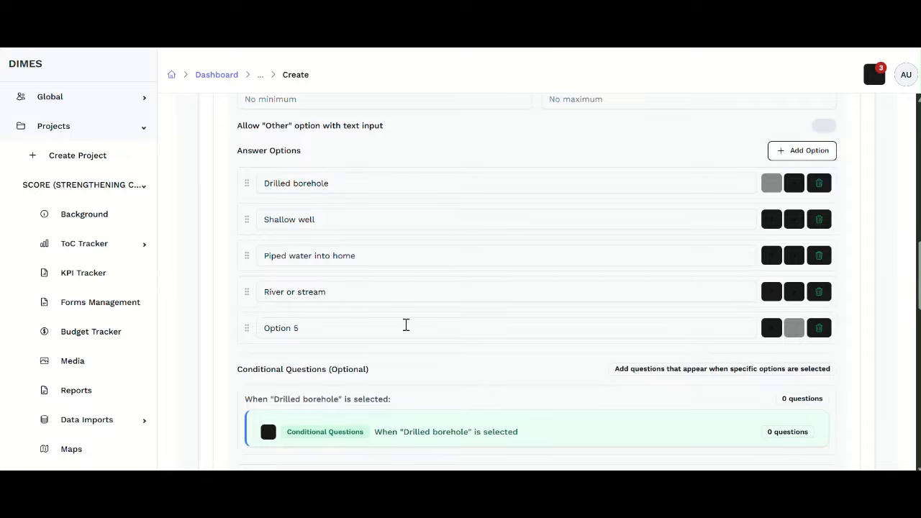
{"action": "left_click", "coordinate": [405, 325]}
{"action": "type", "text": "Spring"}
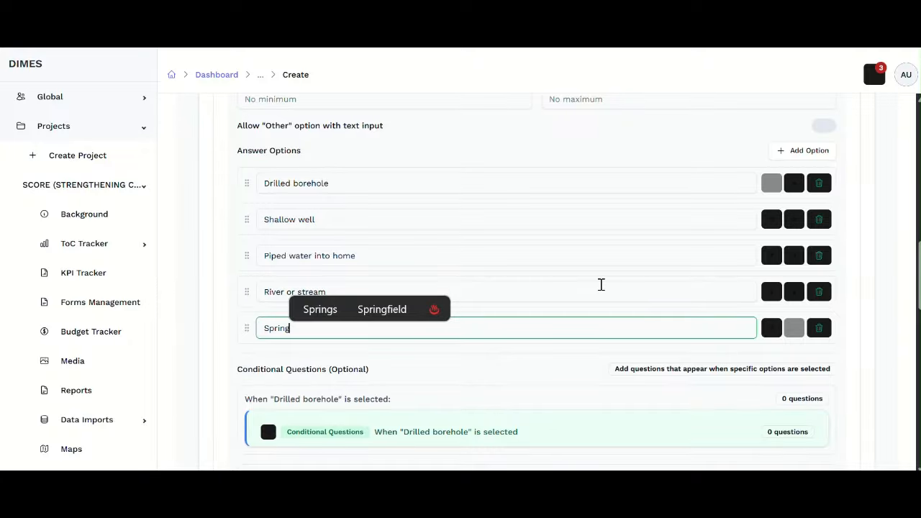
{"action": "left_click", "coordinate": [468, 293]}
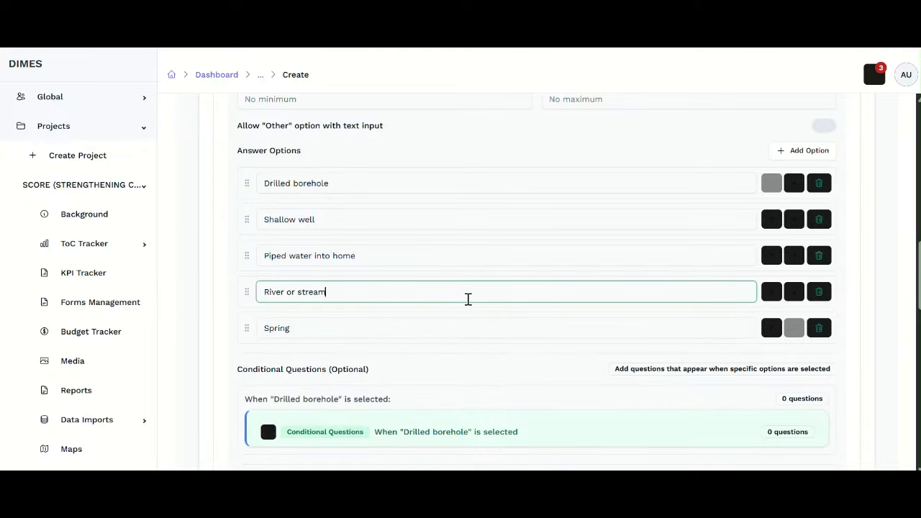
Allow an "Other" option with text input for the water source question and tick "Other" in its preview
{"action": "scroll", "coordinate": [466, 294], "scroll_direction": "up", "scroll_amount": 2}
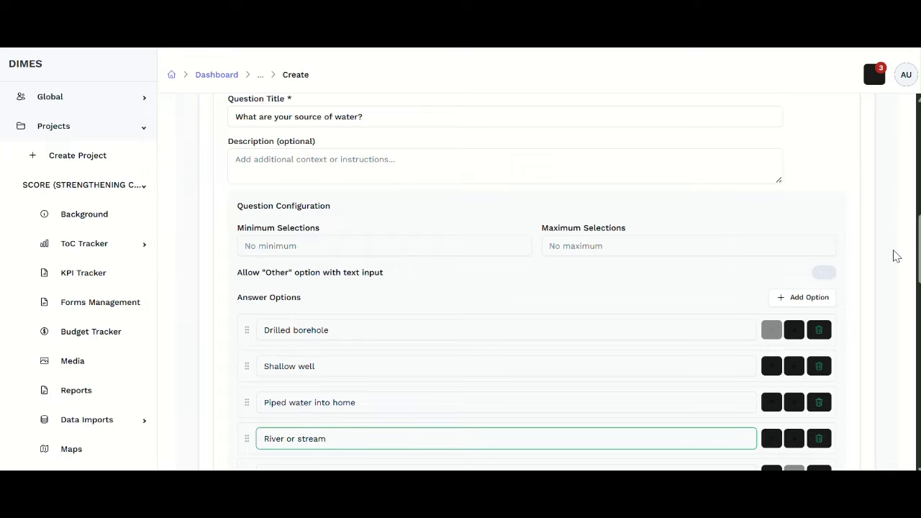
{"action": "left_click", "coordinate": [827, 274]}
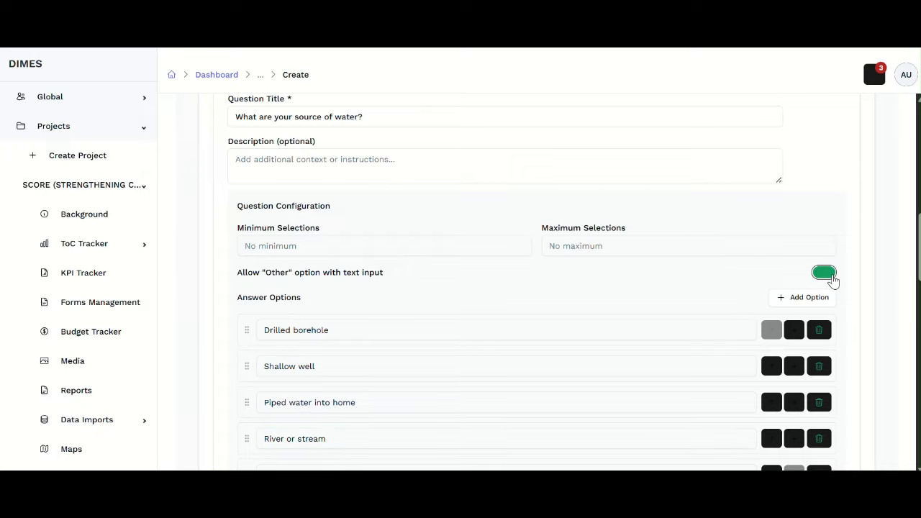
{"action": "scroll", "coordinate": [424, 288], "scroll_direction": "down", "scroll_amount": 5}
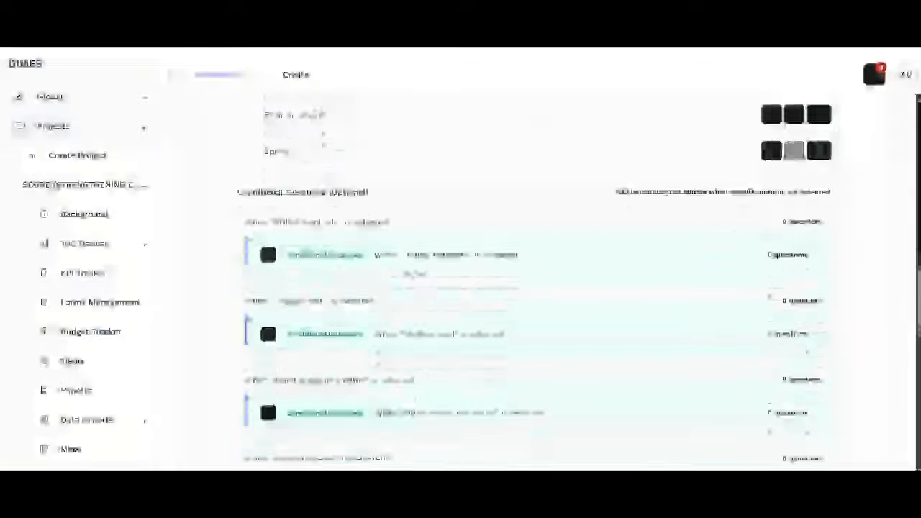
{"action": "scroll", "coordinate": [415, 263], "scroll_direction": "down", "scroll_amount": 5}
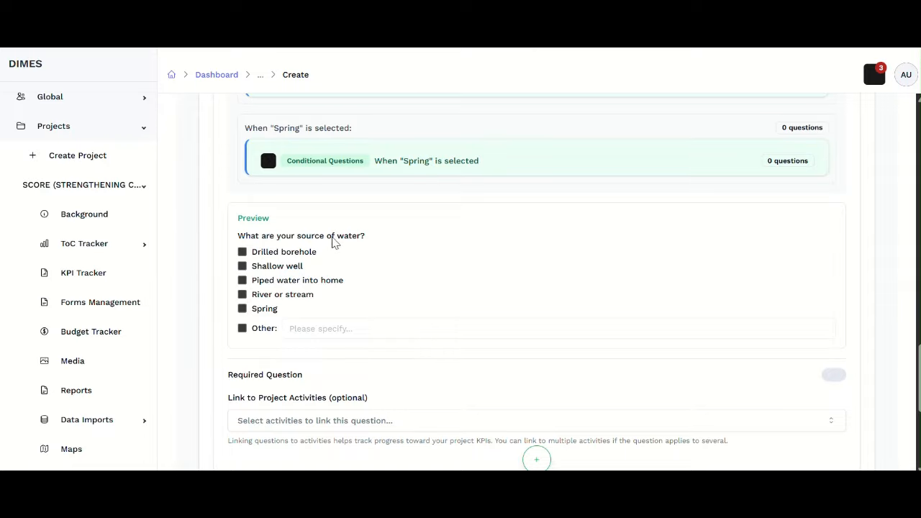
{"action": "left_click", "coordinate": [243, 329]}
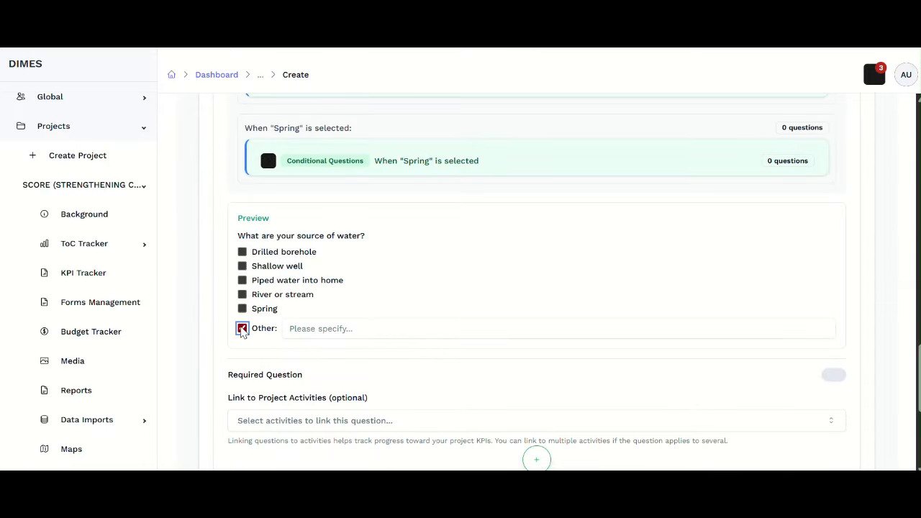
Add a Yes/No conditional question that appears when "Shallow well" is selected in the water source question
{"action": "scroll", "coordinate": [480, 314], "scroll_direction": "up", "scroll_amount": 2}
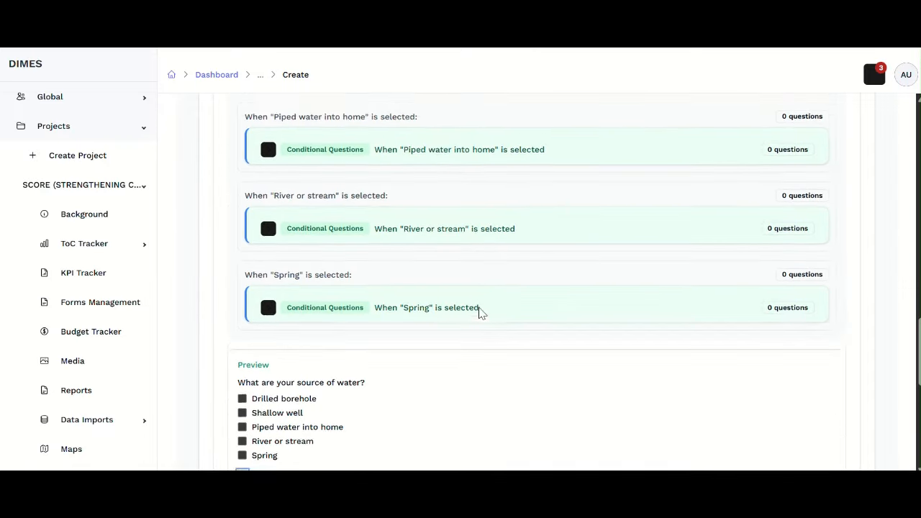
{"action": "scroll", "coordinate": [409, 263], "scroll_direction": "down", "scroll_amount": 1}
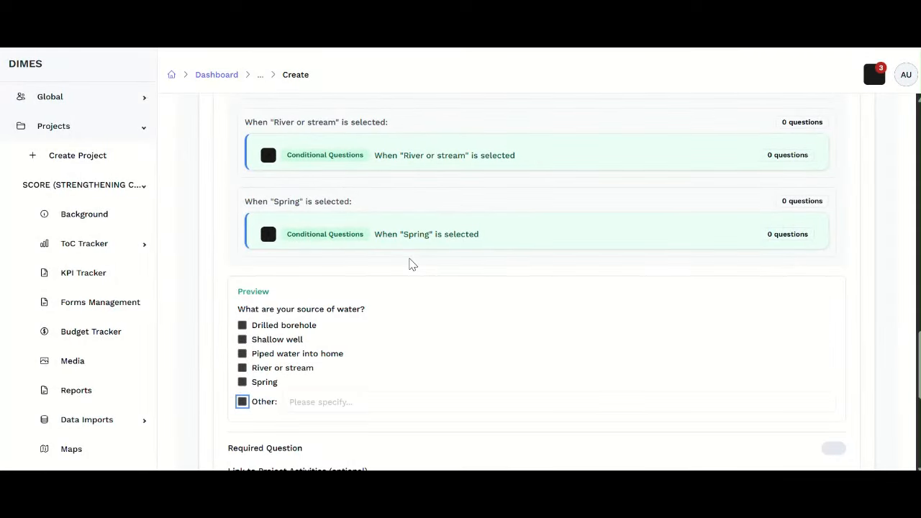
{"action": "scroll", "coordinate": [409, 252], "scroll_direction": "up", "scroll_amount": 4}
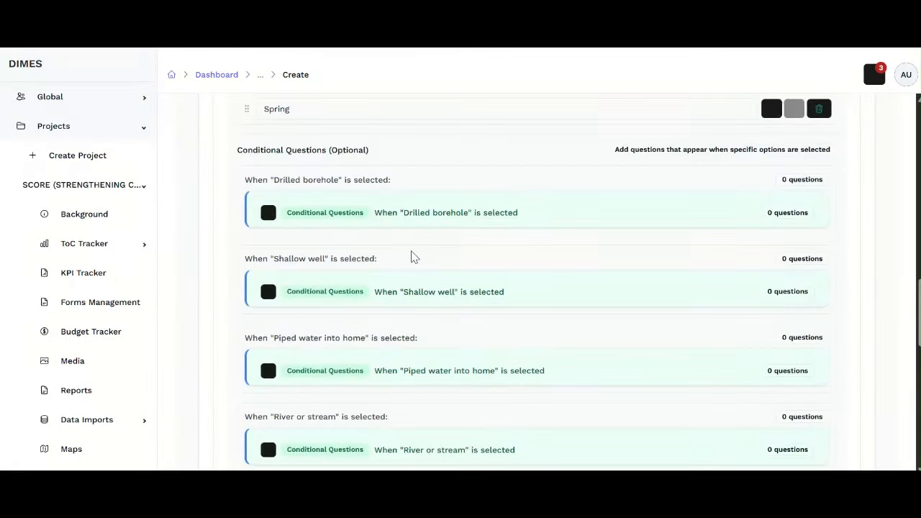
{"action": "scroll", "coordinate": [413, 258], "scroll_direction": "up", "scroll_amount": 1}
{"action": "scroll", "coordinate": [413, 258], "scroll_direction": "down", "scroll_amount": 1}
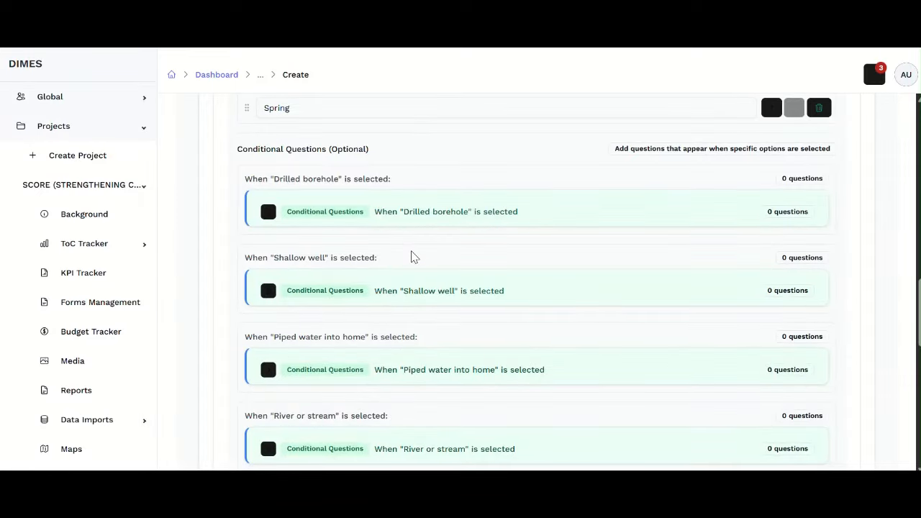
{"action": "scroll", "coordinate": [414, 258], "scroll_direction": "down", "scroll_amount": 2}
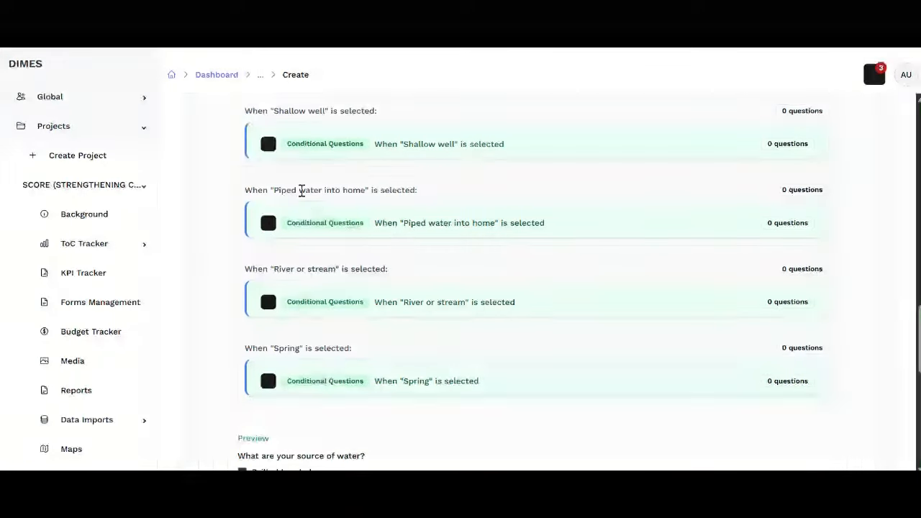
{"action": "left_click", "coordinate": [268, 144]}
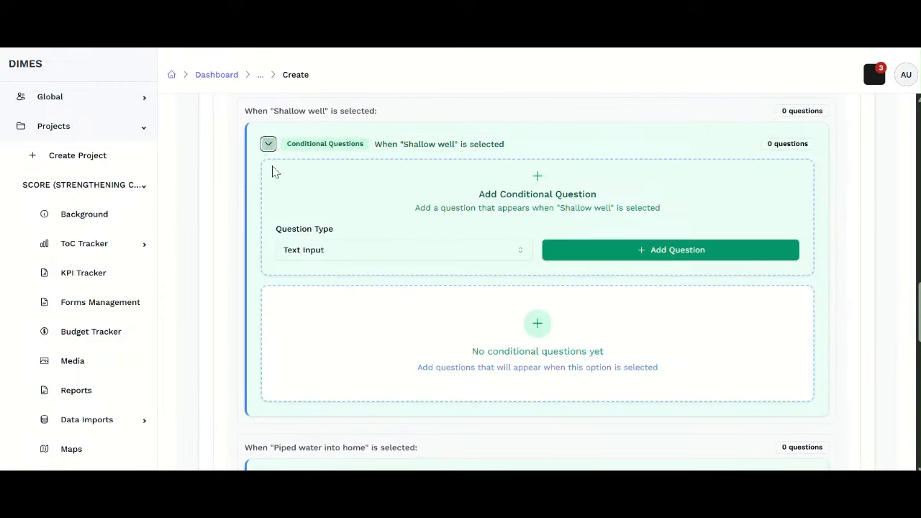
{"action": "left_click", "coordinate": [399, 259]}
{"action": "scroll", "coordinate": [396, 388], "scroll_direction": "down", "scroll_amount": 2}
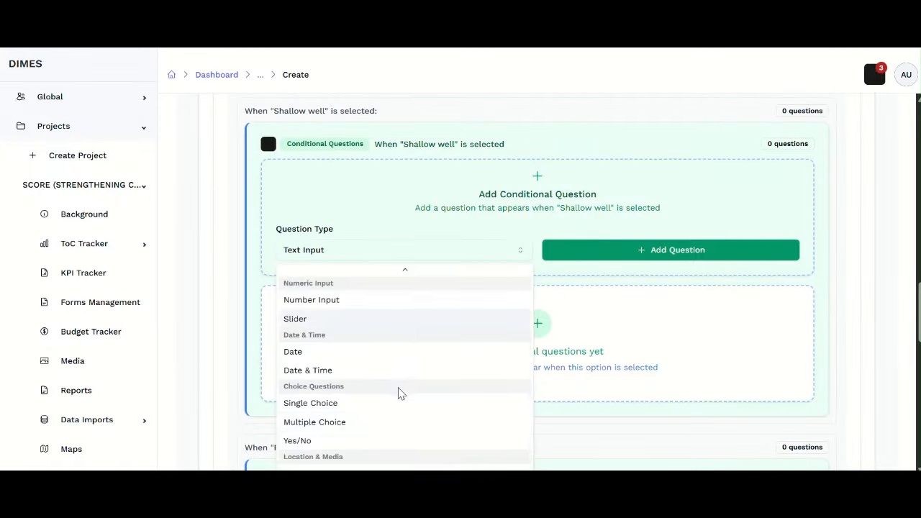
{"action": "left_click", "coordinate": [351, 440]}
{"action": "left_click", "coordinate": [585, 265]}
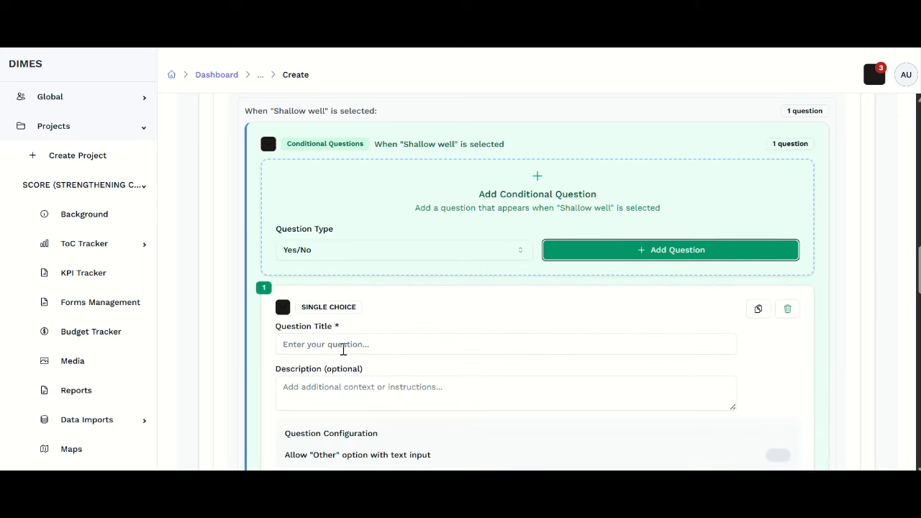
Title the "Shallow well" conditional question "Do you treaty your water to make it safe?" and collapse it
{"action": "scroll", "coordinate": [329, 342], "scroll_direction": "down", "scroll_amount": 1}
{"action": "left_click", "coordinate": [335, 266]}
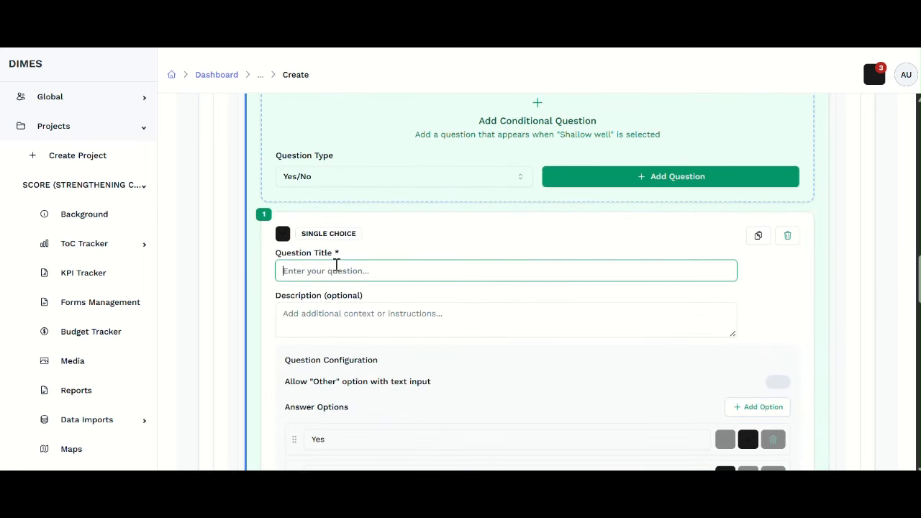
{"action": "type", "text": "Do you"}
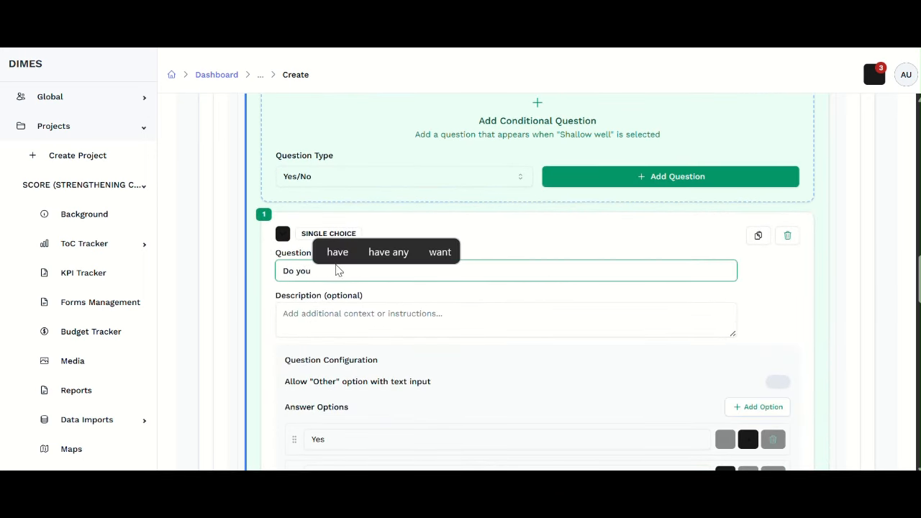
{"action": "type", "text": " treat your wa"}
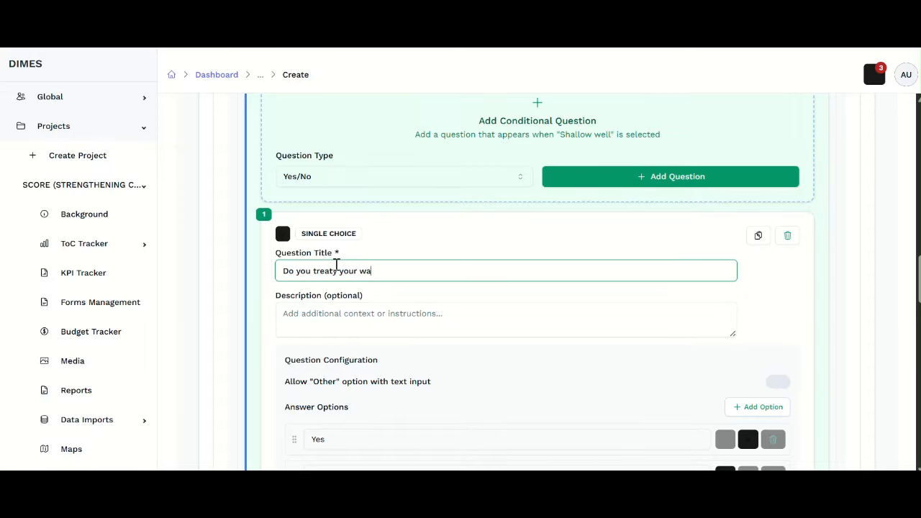
{"action": "type", "text": "ter to make if"}
{"action": "key", "text": "BackSpace"}
{"action": "key", "text": "BackSpace"}
{"action": "type", "text": "t safe"}
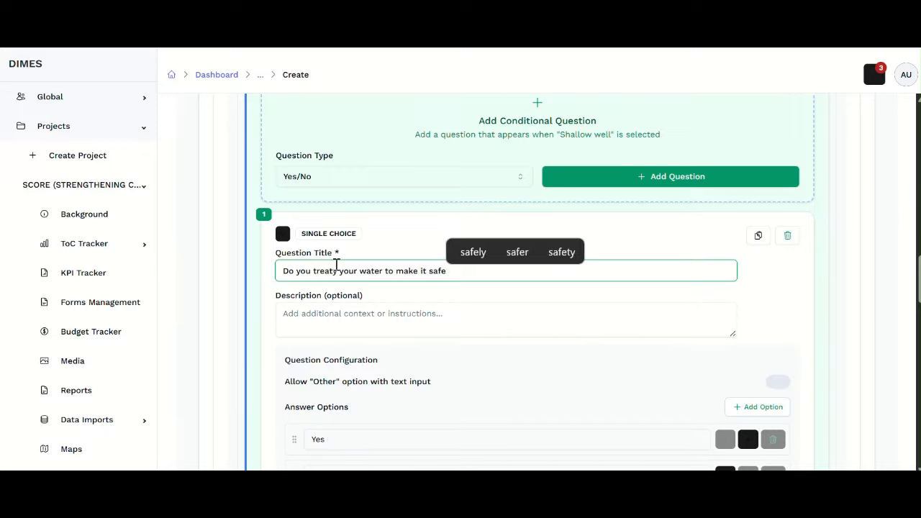
{"action": "type", "text": "?"}
{"action": "left_click", "coordinate": [365, 336]}
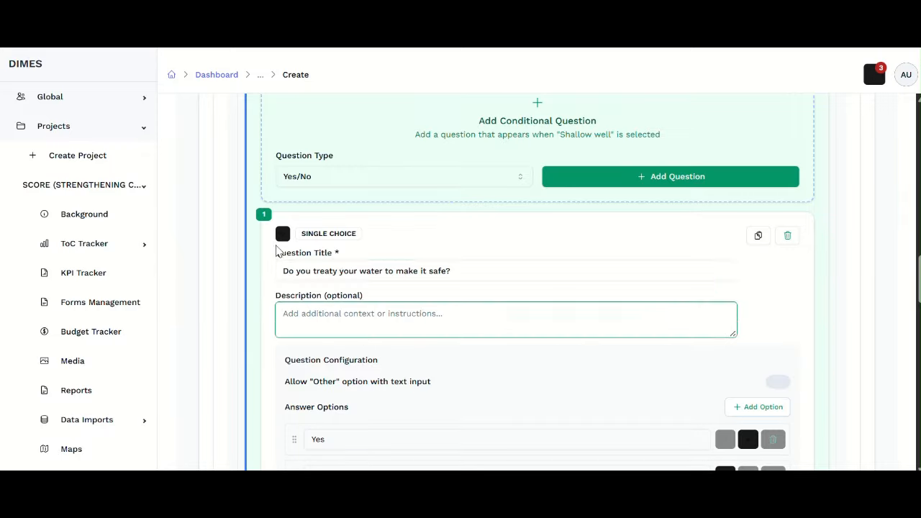
{"action": "left_click", "coordinate": [282, 234]}
Add a Yes/No conditional question that appears when "River or stream" is selected in the water source question
{"action": "scroll", "coordinate": [363, 335], "scroll_direction": "down", "scroll_amount": 1}
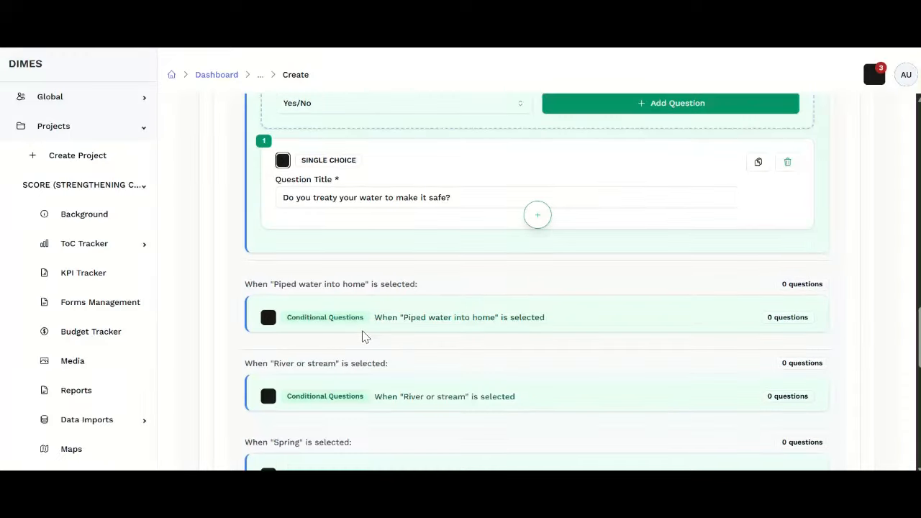
{"action": "scroll", "coordinate": [363, 336], "scroll_direction": "down", "scroll_amount": 1}
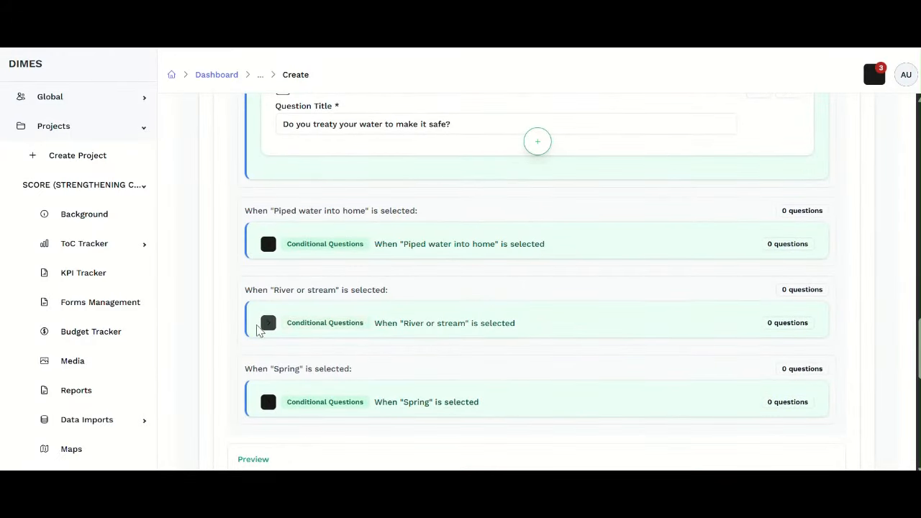
{"action": "left_click", "coordinate": [268, 323]}
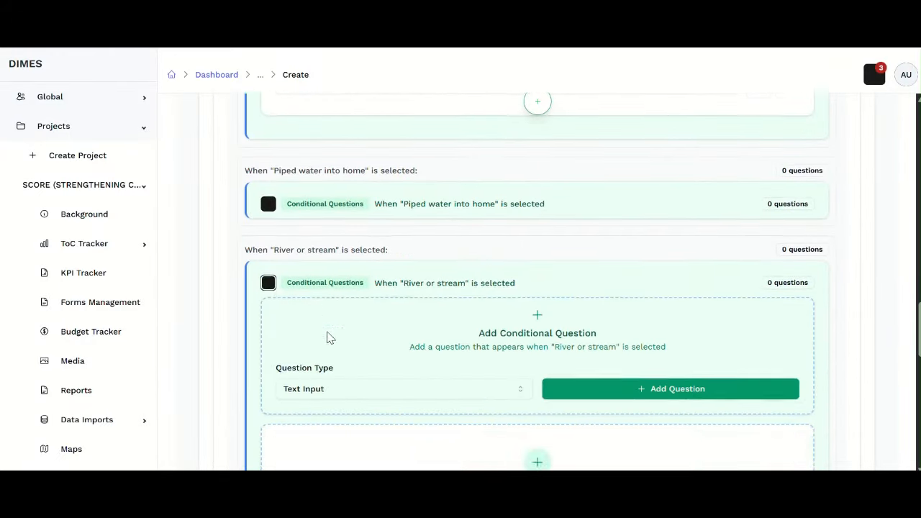
{"action": "scroll", "coordinate": [327, 335], "scroll_direction": "down", "scroll_amount": 2}
{"action": "left_click", "coordinate": [335, 288]}
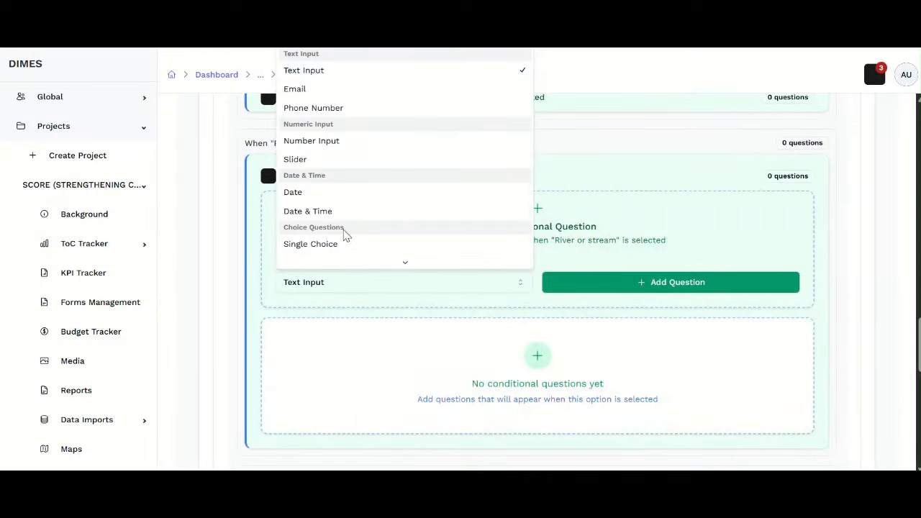
{"action": "scroll", "coordinate": [348, 197], "scroll_direction": "down", "scroll_amount": 3}
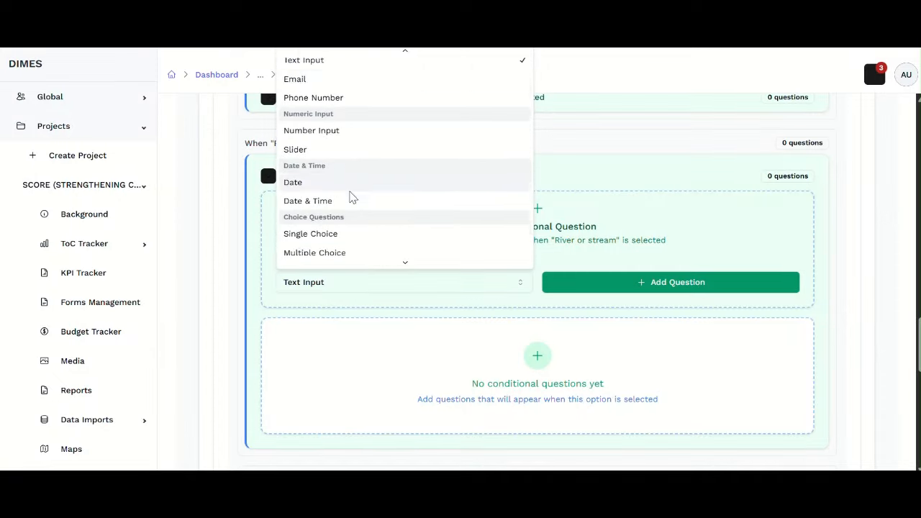
{"action": "left_click", "coordinate": [333, 154]}
{"action": "left_click", "coordinate": [619, 287]}
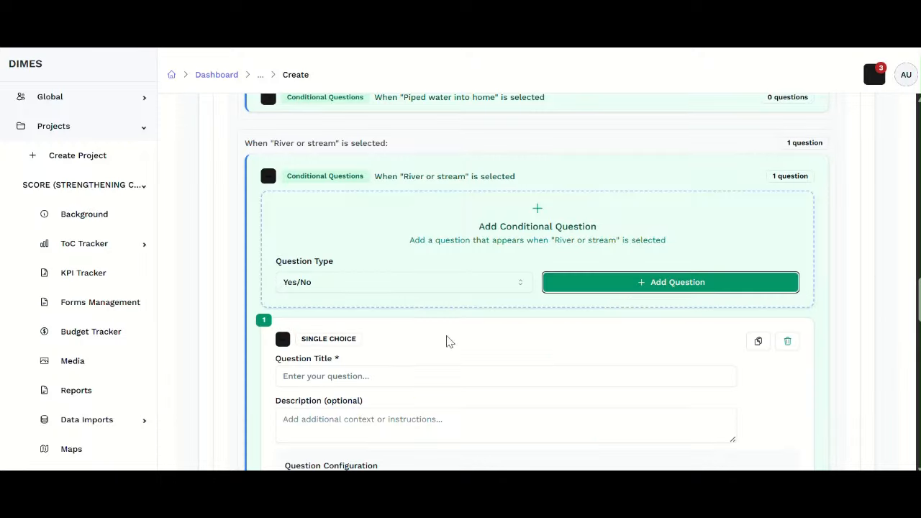
Title the "River or stream" conditional question "Do you treat your water?" and collapse it
{"action": "left_click", "coordinate": [357, 375]}
{"action": "type", "text": "Do"}
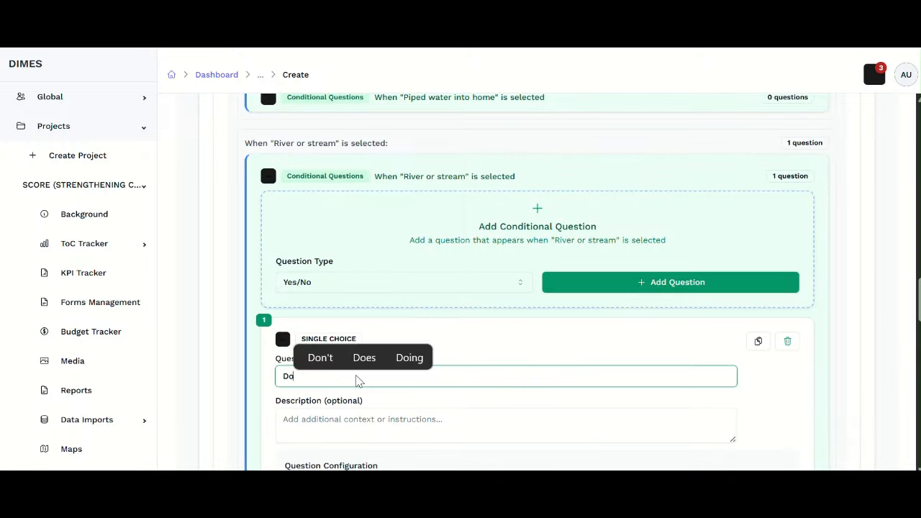
{"action": "type", "text": "yyou treat"}
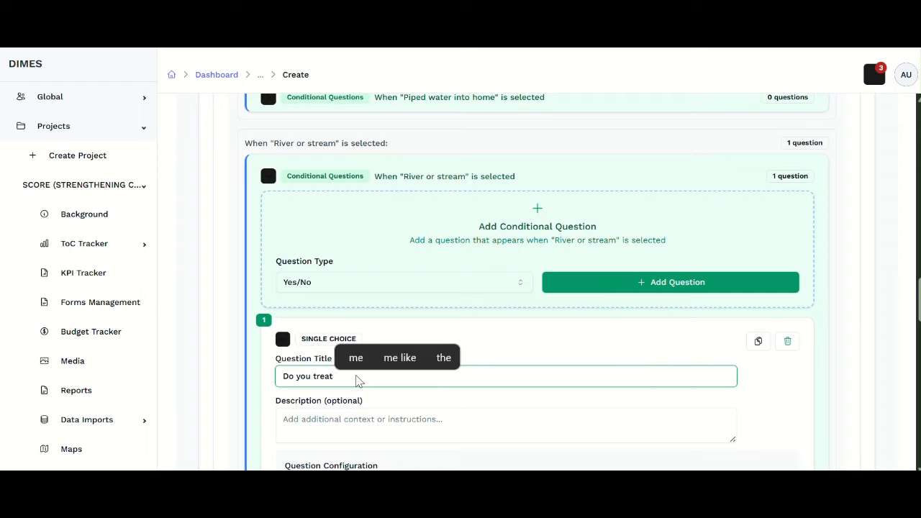
{"action": "type", "text": " your water?"}
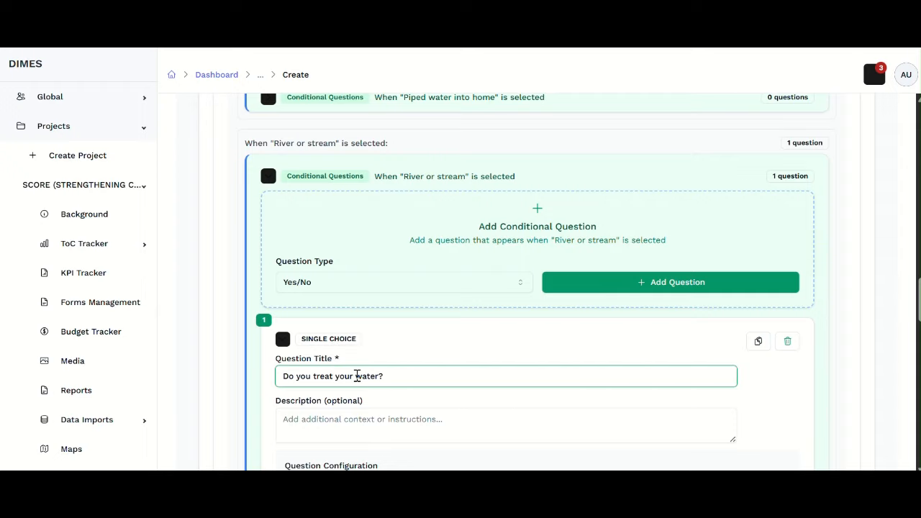
{"action": "left_click", "coordinate": [283, 340]}
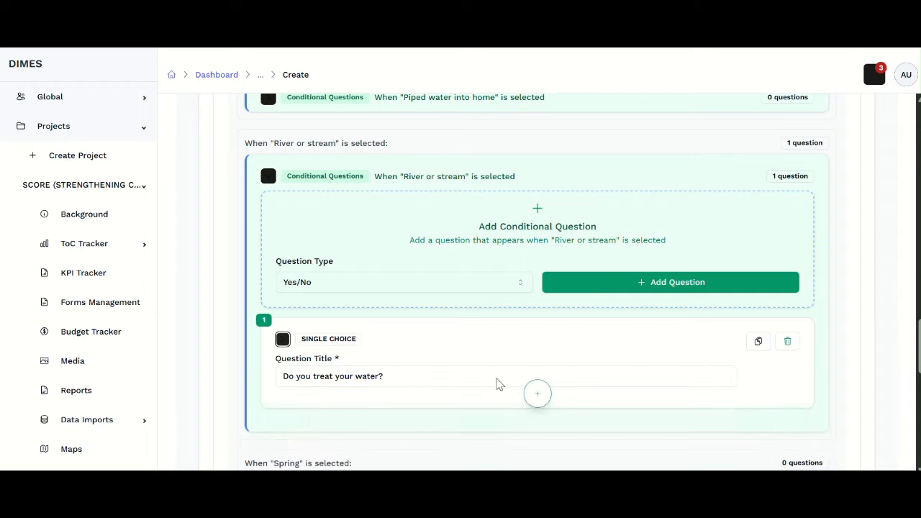
Test the "River or stream" choice in the water source question's preview by ticking and unticking it
{"action": "scroll", "coordinate": [513, 355], "scroll_direction": "down", "scroll_amount": 2}
{"action": "scroll", "coordinate": [509, 340], "scroll_direction": "down", "scroll_amount": 1}
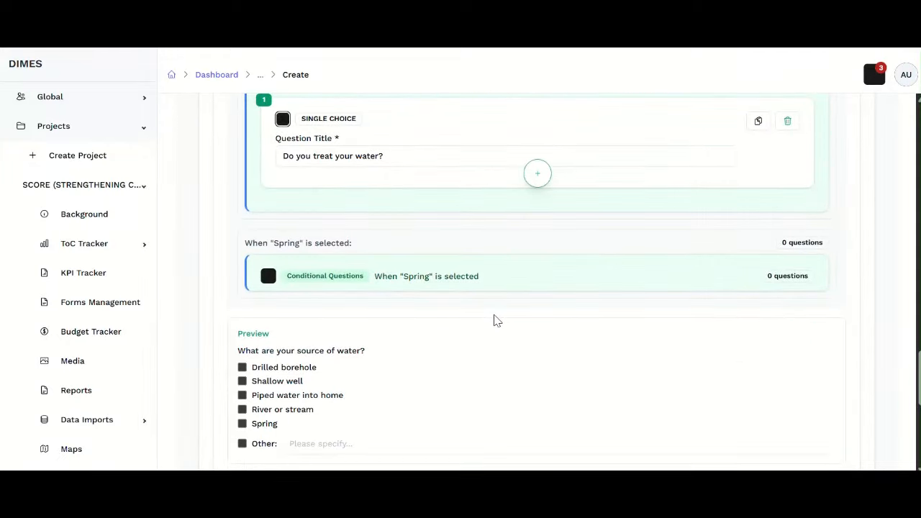
{"action": "scroll", "coordinate": [479, 313], "scroll_direction": "down", "scroll_amount": 2}
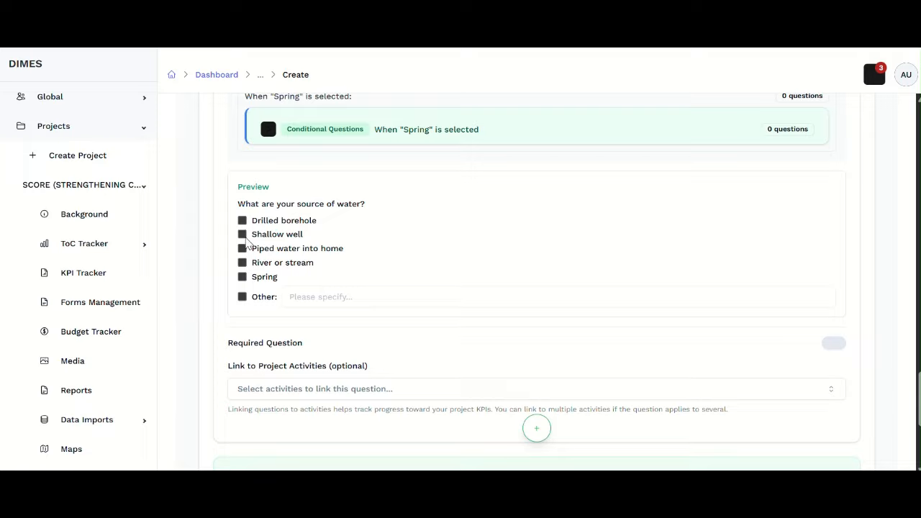
{"action": "left_click", "coordinate": [244, 264]}
{"action": "left_click", "coordinate": [245, 267]}
Finish the questions stage and continue to the form's Activity Links stage
{"action": "scroll", "coordinate": [544, 282], "scroll_direction": "down", "scroll_amount": 2}
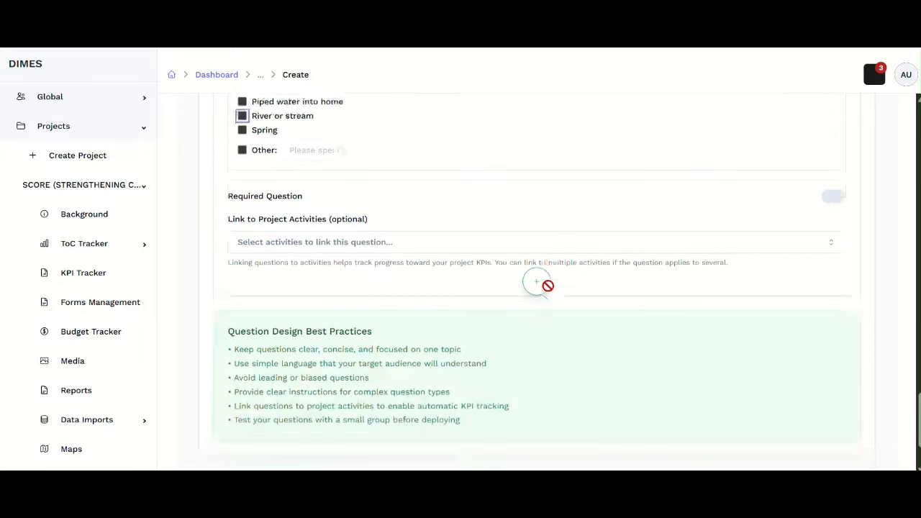
{"action": "scroll", "coordinate": [547, 286], "scroll_direction": "down", "scroll_amount": 2}
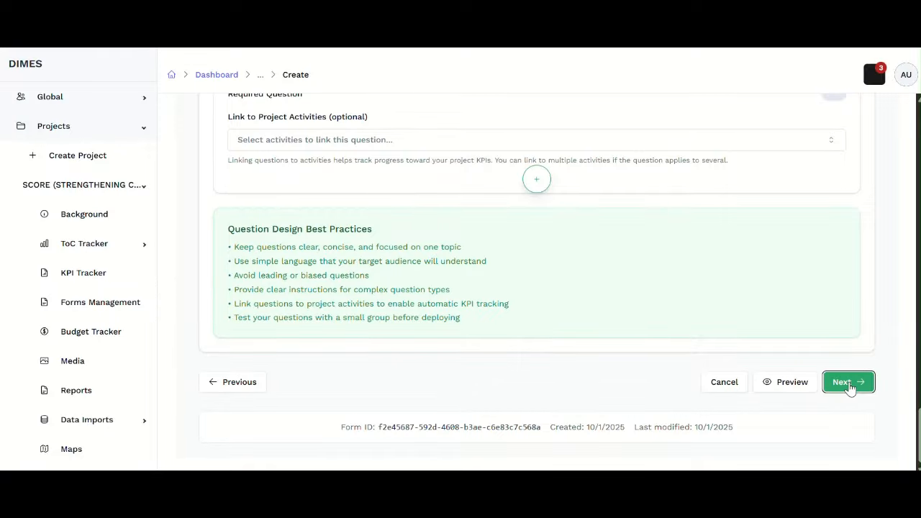
{"action": "left_click", "coordinate": [844, 382]}
Choose the SCORE project's "Activity 1" as the activity for linking questions in Quick Link Setup
{"action": "scroll", "coordinate": [510, 277], "scroll_direction": "up", "scroll_amount": 2}
{"action": "scroll", "coordinate": [510, 283], "scroll_direction": "up", "scroll_amount": 1}
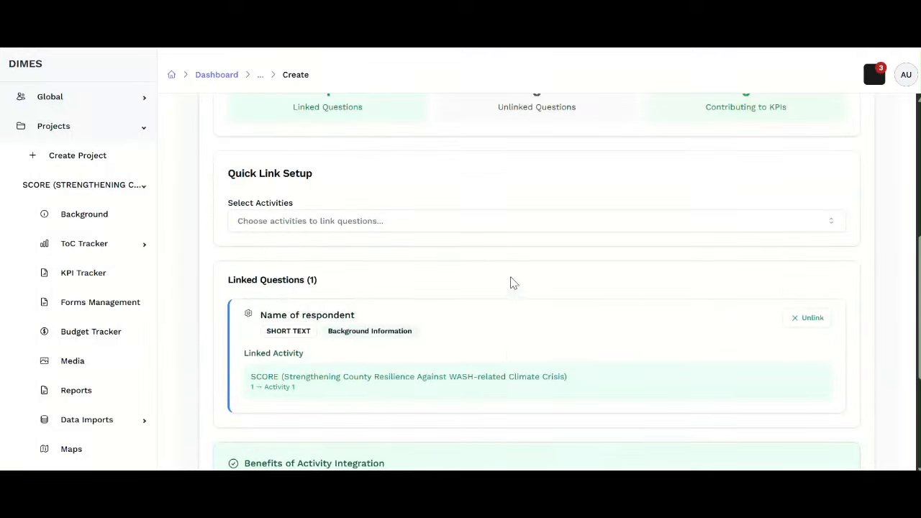
{"action": "scroll", "coordinate": [440, 243], "scroll_direction": "up", "scroll_amount": 1}
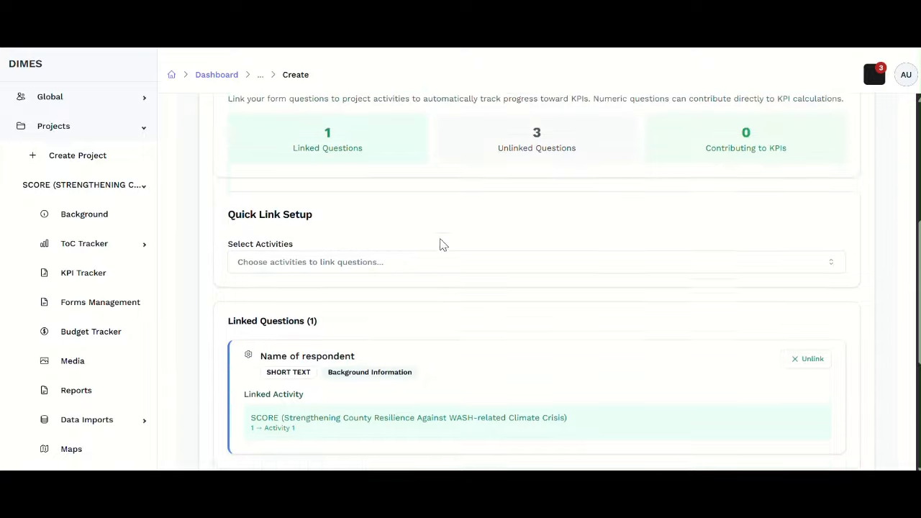
{"action": "scroll", "coordinate": [436, 245], "scroll_direction": "up", "scroll_amount": 1}
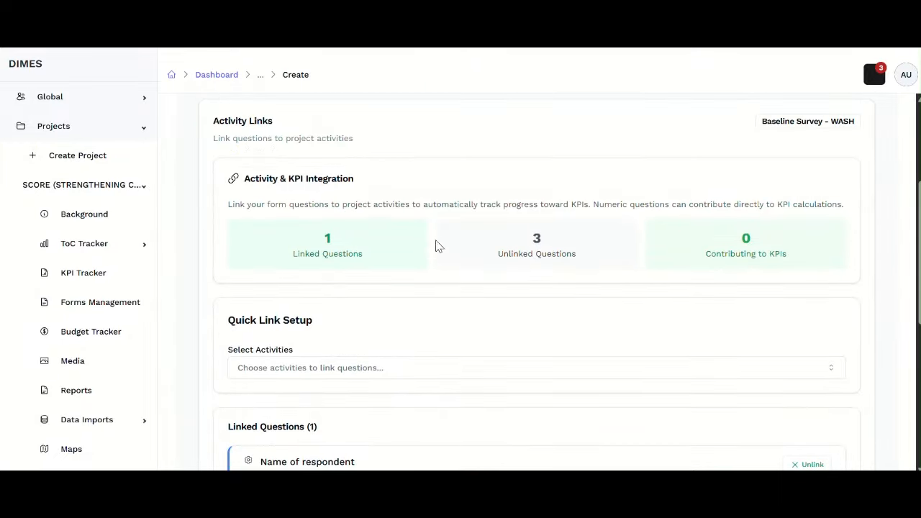
{"action": "scroll", "coordinate": [401, 288], "scroll_direction": "down", "scroll_amount": 2}
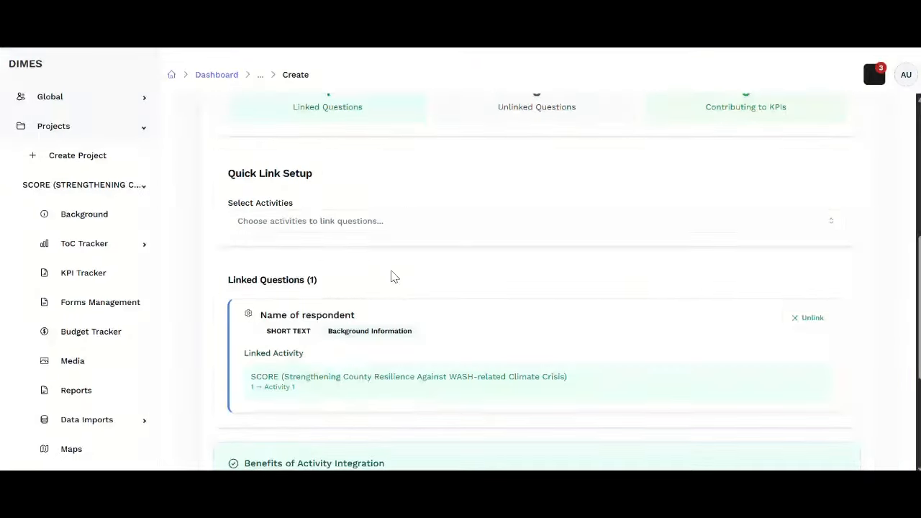
{"action": "scroll", "coordinate": [392, 275], "scroll_direction": "up", "scroll_amount": 1}
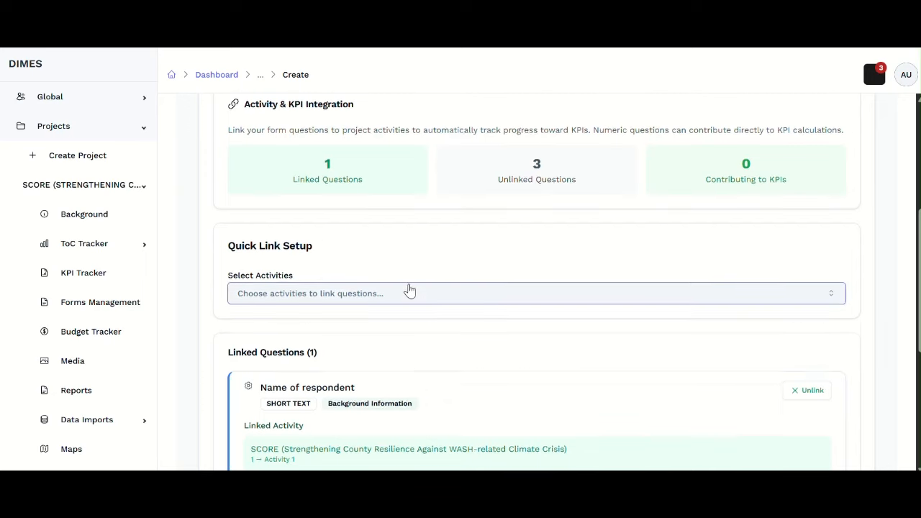
{"action": "scroll", "coordinate": [374, 266], "scroll_direction": "down", "scroll_amount": 1}
{"action": "left_click", "coordinate": [321, 228]}
{"action": "left_click", "coordinate": [335, 278]}
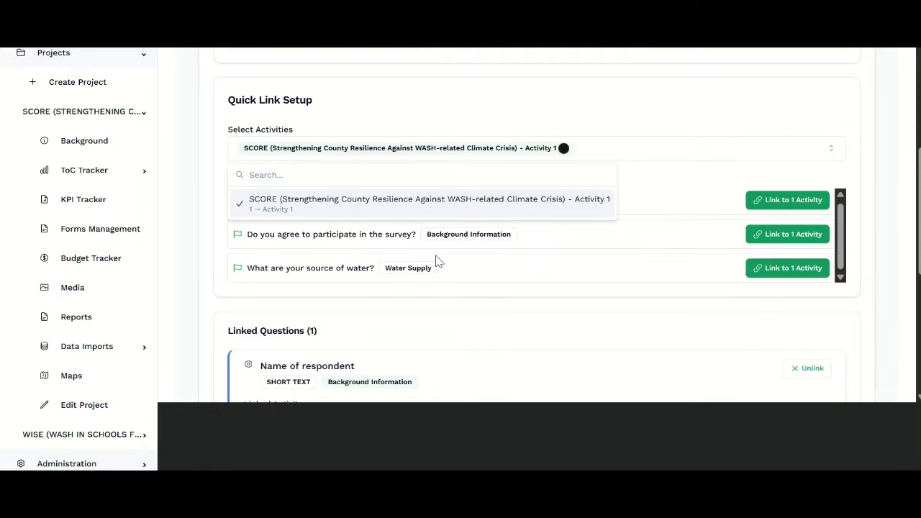
{"action": "scroll", "coordinate": [436, 260], "scroll_direction": "down", "scroll_amount": 3}
{"action": "scroll", "coordinate": [443, 265], "scroll_direction": "down", "scroll_amount": 2}
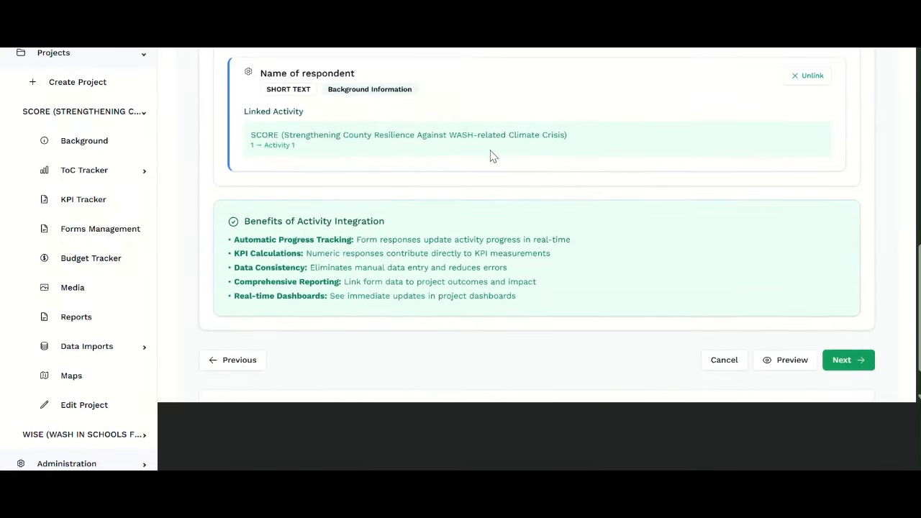
{"action": "scroll", "coordinate": [492, 154], "scroll_direction": "up", "scroll_amount": 3}
{"action": "scroll", "coordinate": [494, 163], "scroll_direction": "up", "scroll_amount": 5}
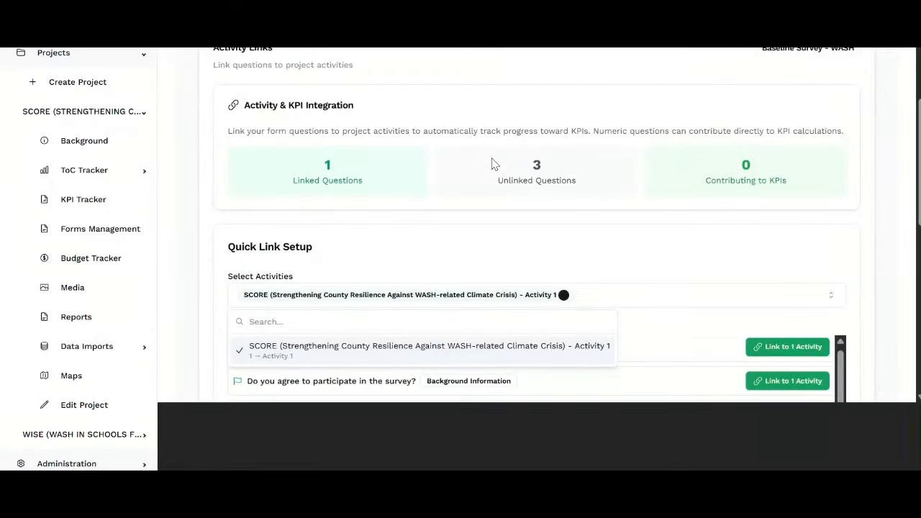
Finish the Activity Links stage and continue to the form's settings stage
{"action": "scroll", "coordinate": [494, 164], "scroll_direction": "up", "scroll_amount": 2}
{"action": "scroll", "coordinate": [493, 167], "scroll_direction": "down", "scroll_amount": 8}
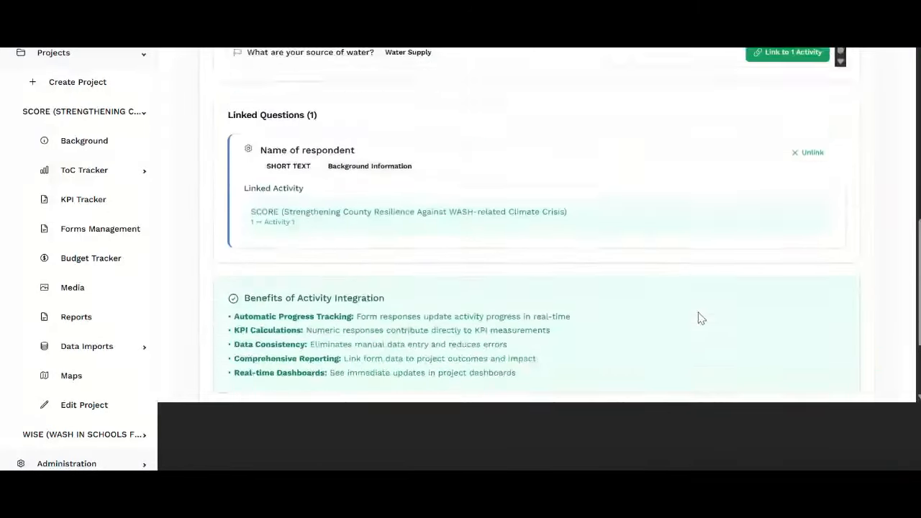
{"action": "left_click", "coordinate": [847, 363]}
Try out Require Authentication in the form's access control by enabling it and disabling it again
{"action": "scroll", "coordinate": [504, 255], "scroll_direction": "up", "scroll_amount": 2}
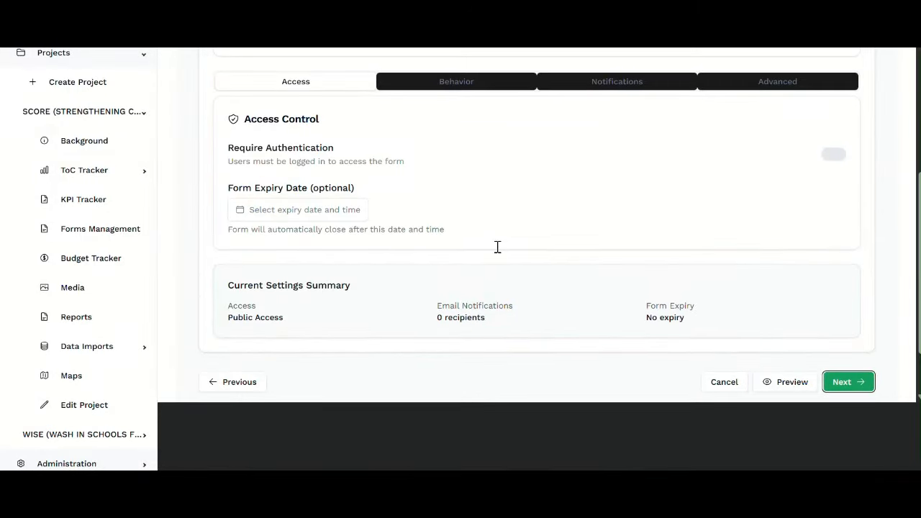
{"action": "scroll", "coordinate": [499, 252], "scroll_direction": "up", "scroll_amount": 2}
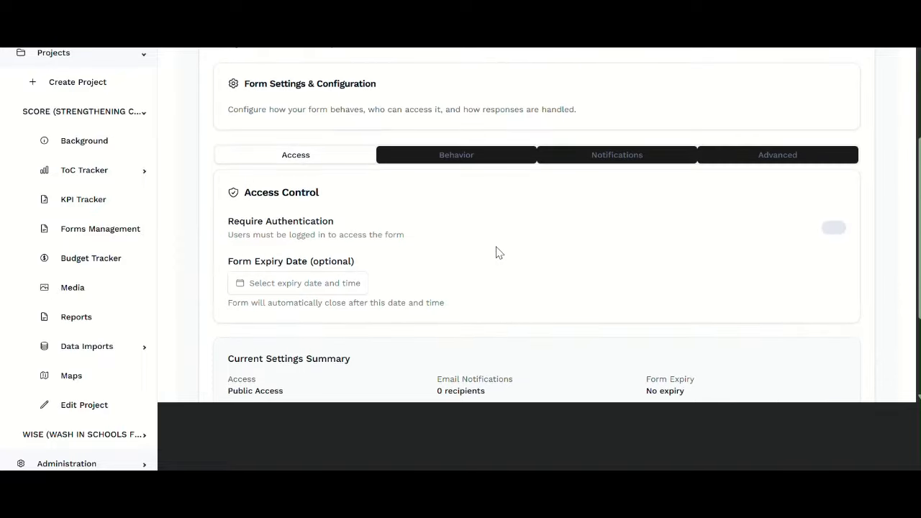
{"action": "scroll", "coordinate": [498, 252], "scroll_direction": "down", "scroll_amount": 2}
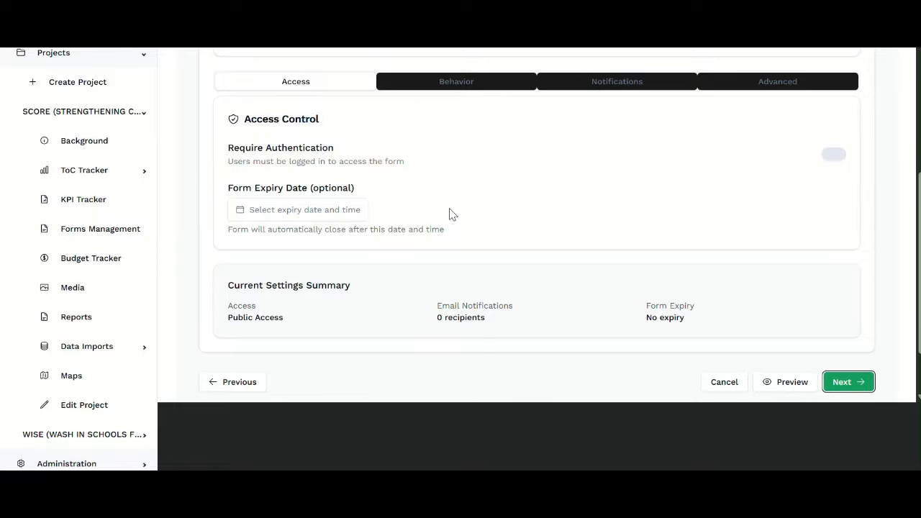
{"action": "scroll", "coordinate": [432, 184], "scroll_direction": "up", "scroll_amount": 2}
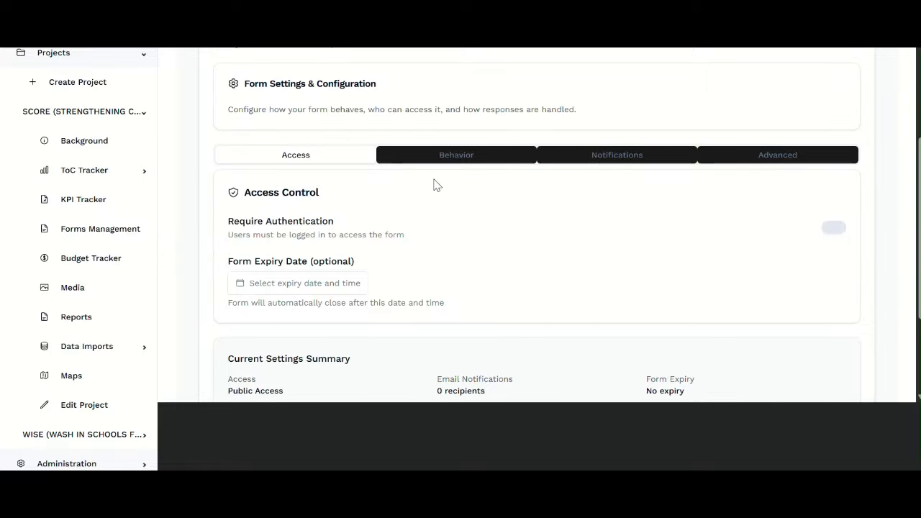
{"action": "scroll", "coordinate": [433, 185], "scroll_direction": "down", "scroll_amount": 2}
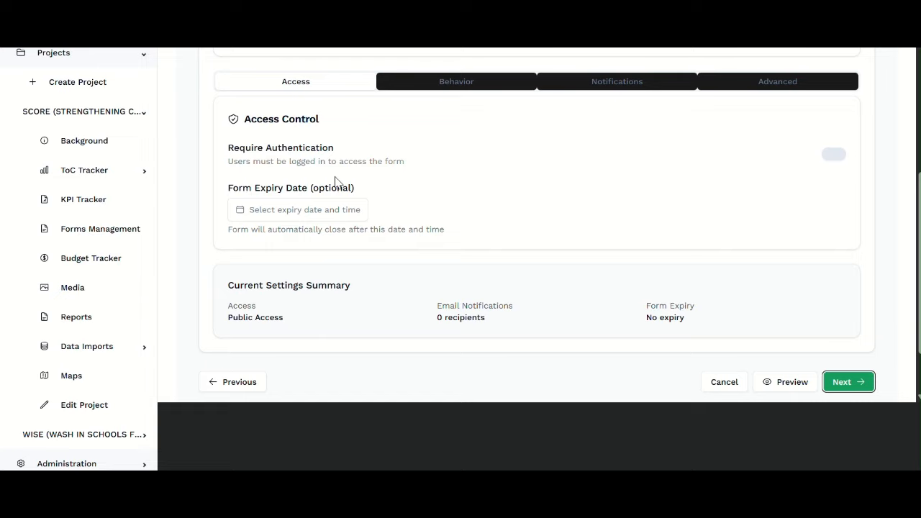
{"action": "left_click", "coordinate": [833, 155]}
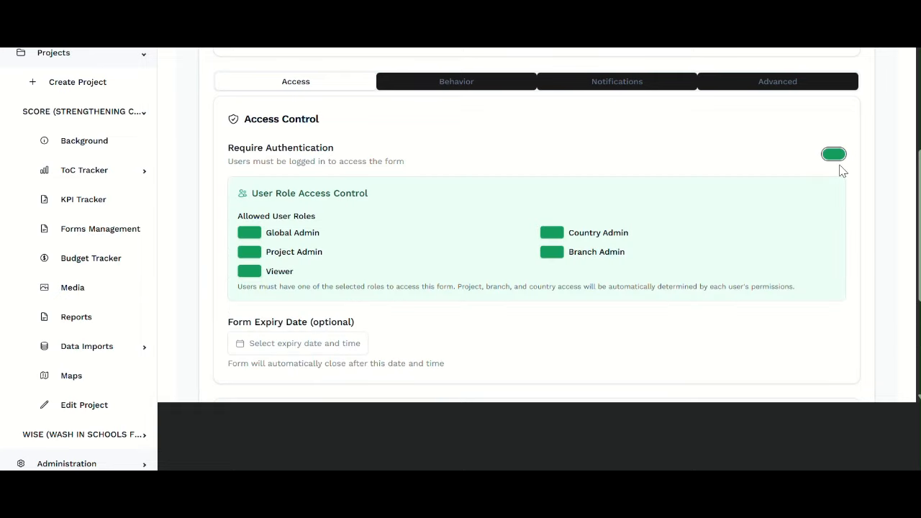
{"action": "left_click", "coordinate": [834, 158]}
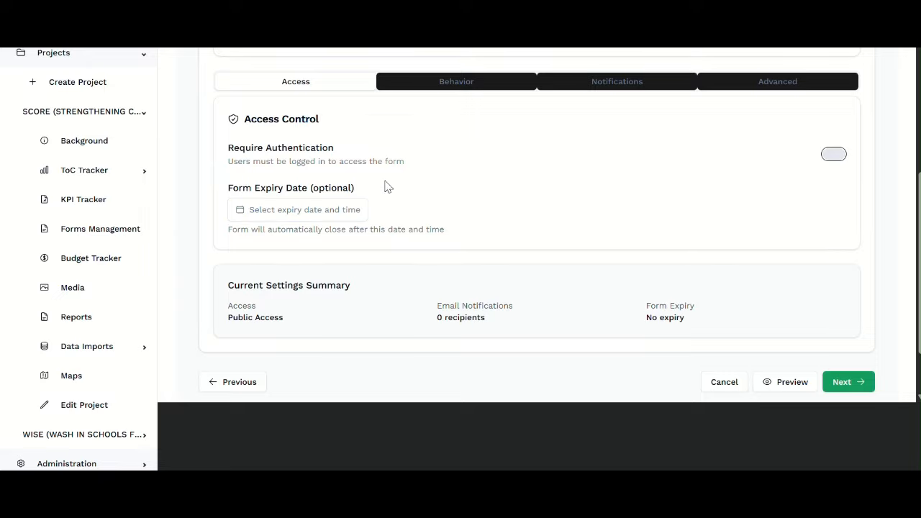
Look through the form's Behavior, Notifications and Advanced settings, and return to the Access settings
{"action": "scroll", "coordinate": [691, 266], "scroll_direction": "down", "scroll_amount": 2}
{"action": "scroll", "coordinate": [648, 252], "scroll_direction": "up", "scroll_amount": 2}
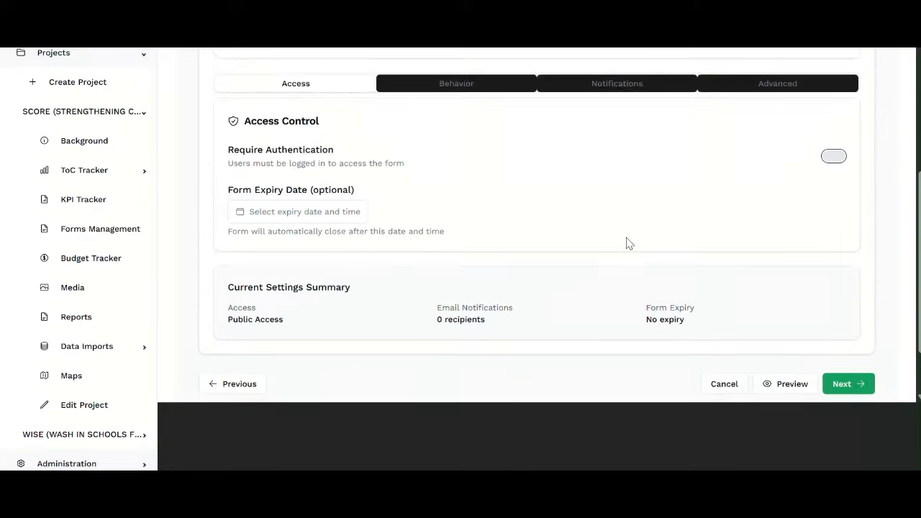
{"action": "scroll", "coordinate": [626, 243], "scroll_direction": "up", "scroll_amount": 1}
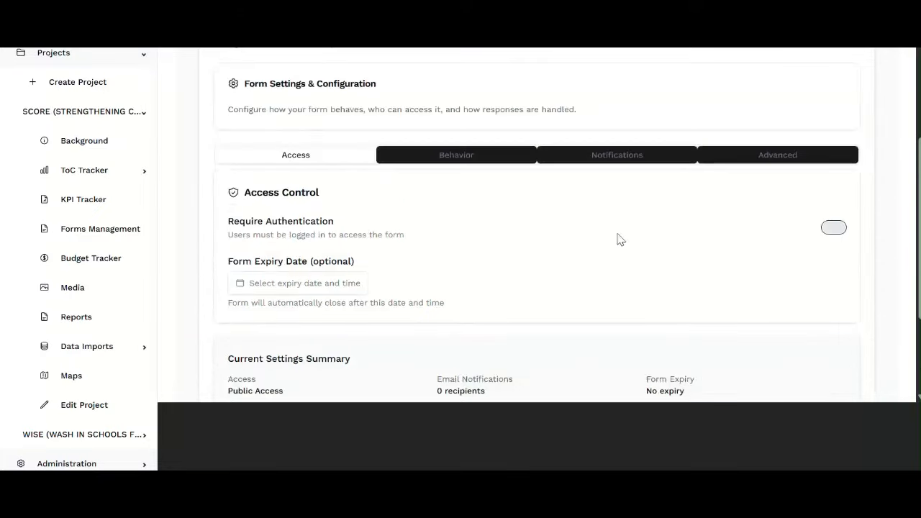
{"action": "left_click", "coordinate": [462, 163]}
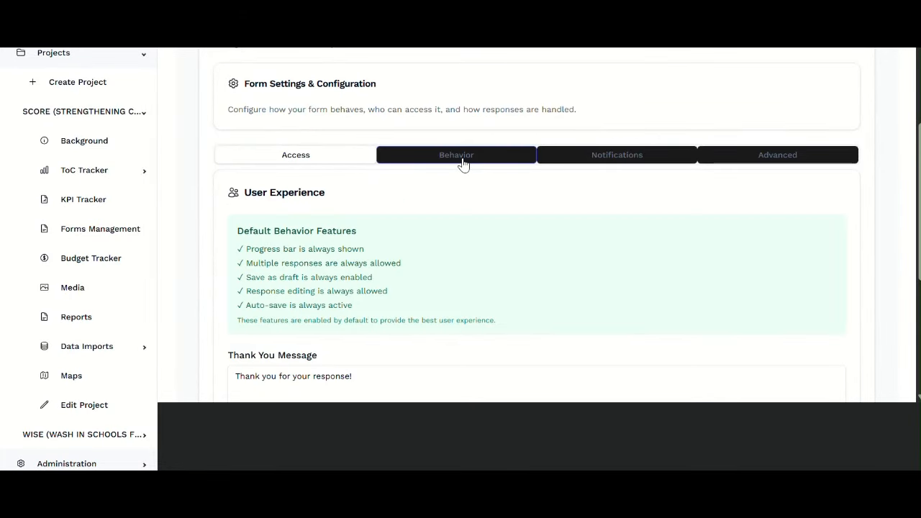
{"action": "left_click", "coordinate": [575, 166]}
{"action": "scroll", "coordinate": [720, 144], "scroll_direction": "down", "scroll_amount": 1}
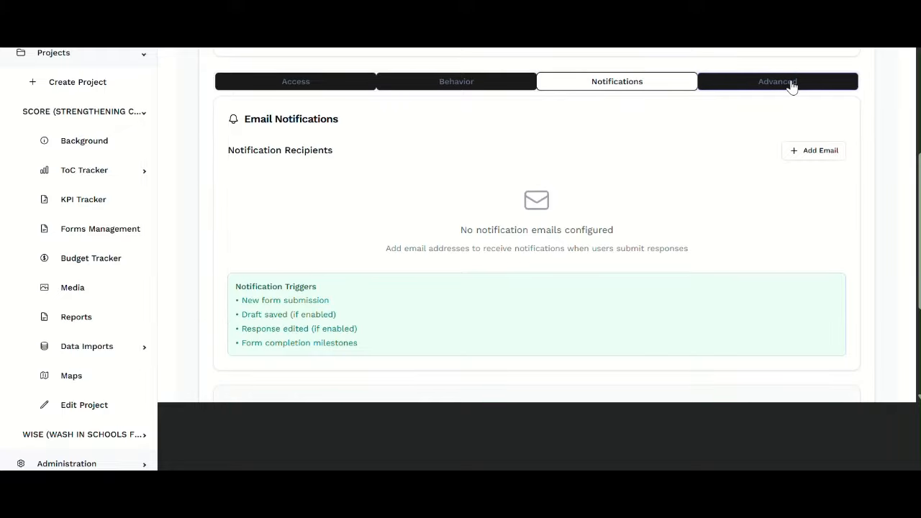
{"action": "left_click", "coordinate": [792, 85]}
{"action": "scroll", "coordinate": [563, 257], "scroll_direction": "down", "scroll_amount": 2}
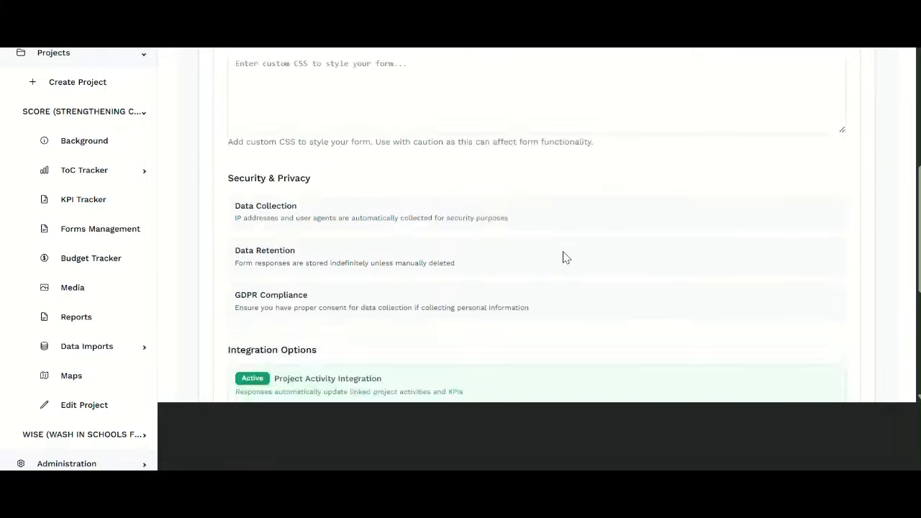
{"action": "scroll", "coordinate": [350, 205], "scroll_direction": "up", "scroll_amount": 4}
{"action": "left_click", "coordinate": [325, 228]}
Finish the settings stage and continue to the publishing stage's pre-publish validation and form overview
{"action": "scroll", "coordinate": [568, 241], "scroll_direction": "down", "scroll_amount": 4}
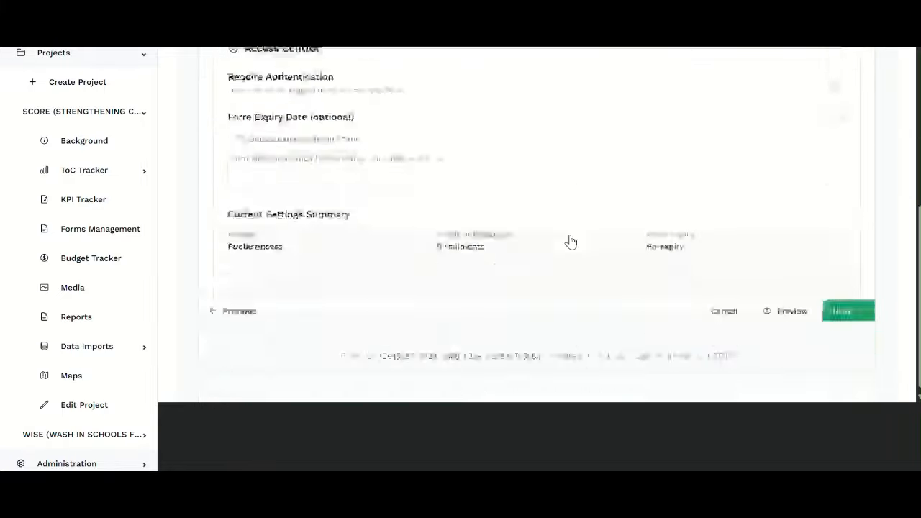
{"action": "left_click", "coordinate": [850, 267]}
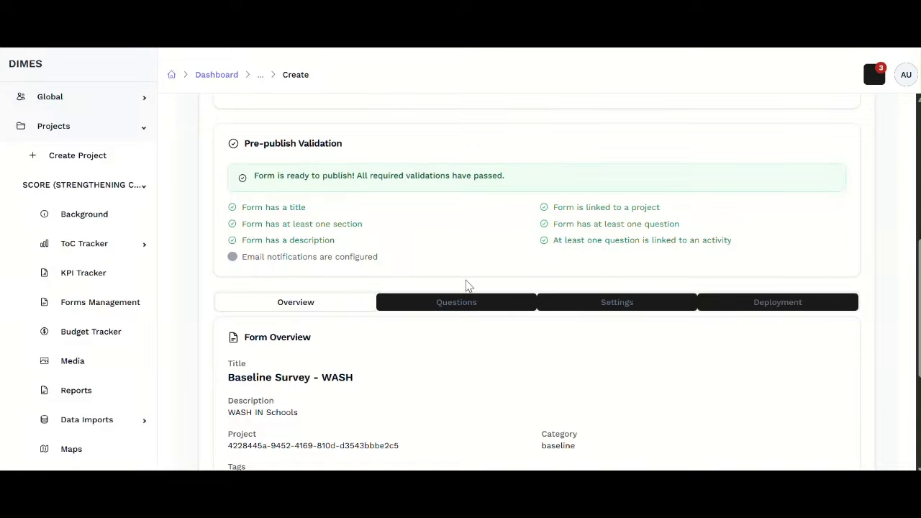
{"action": "scroll", "coordinate": [465, 286], "scroll_direction": "down", "scroll_amount": 2}
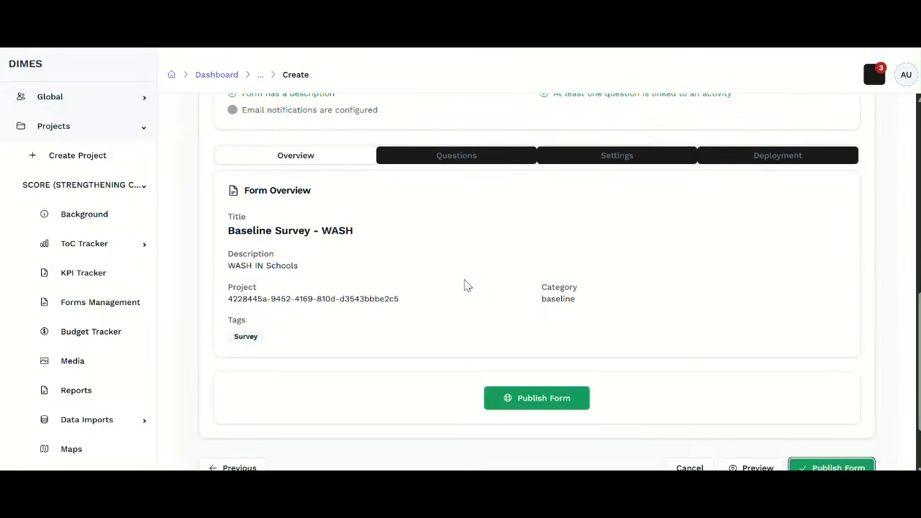